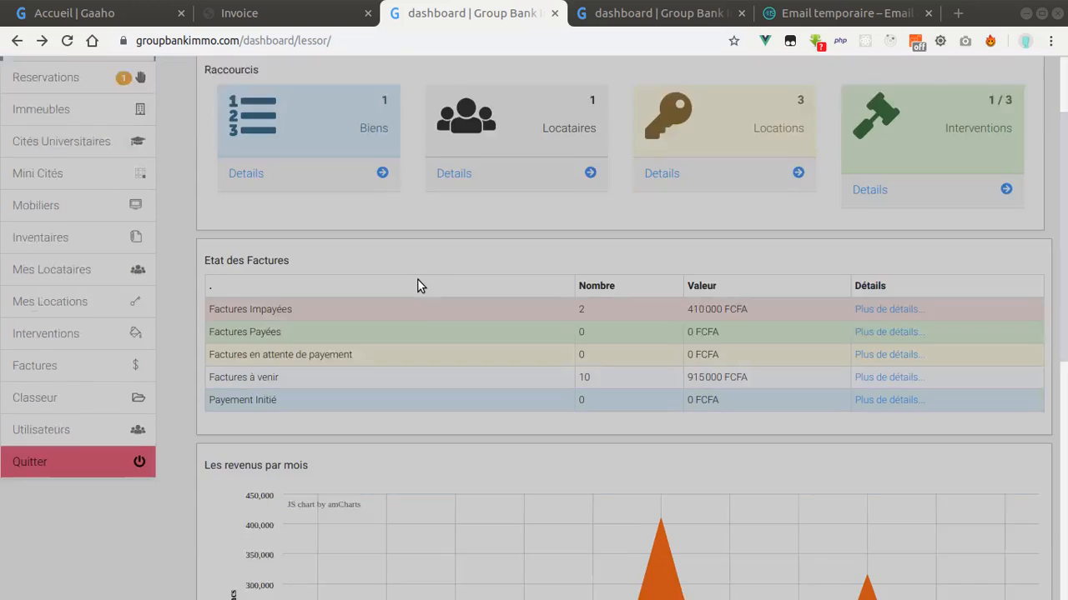
# Step: Open the Utilisateurs page and read its information banner about adding managers
pyautogui.scroll(3, 418, 276)
pyautogui.scroll(1, 418, 276)
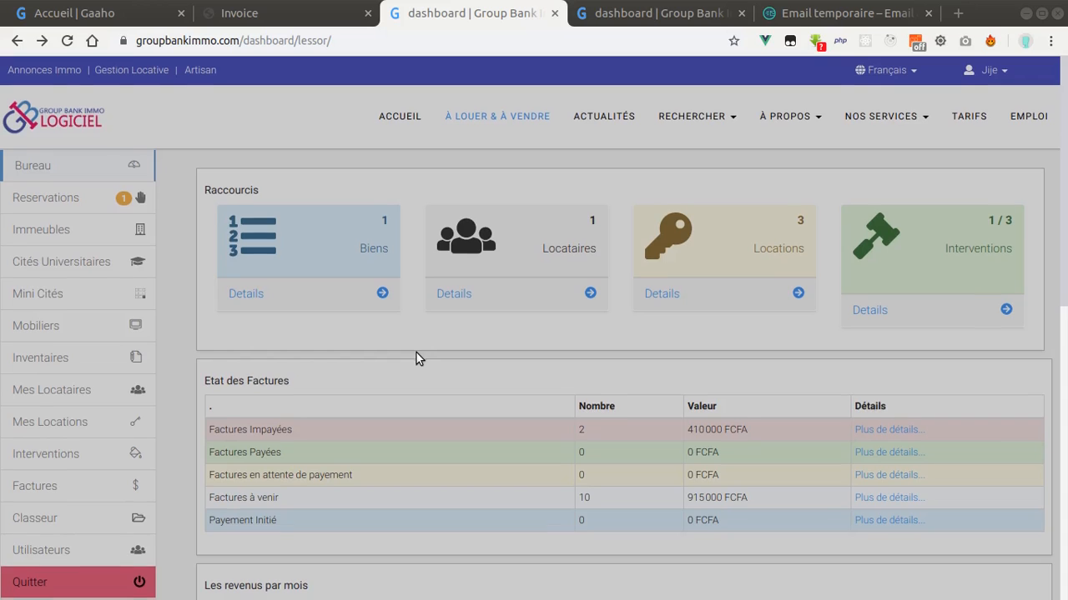
pyautogui.scroll(-7, 416, 353)
pyautogui.scroll(9, 419, 358)
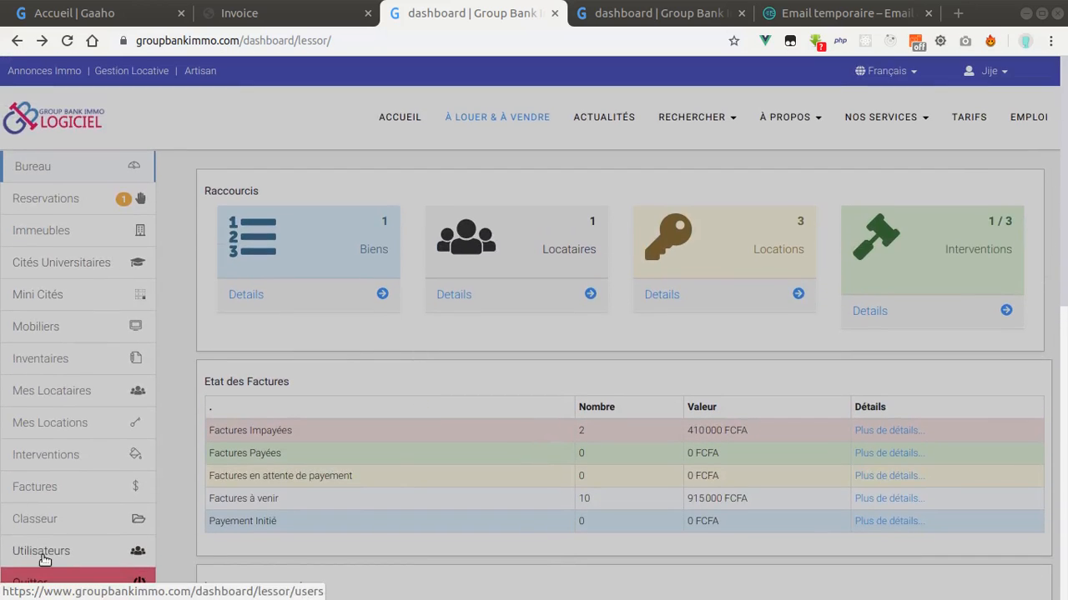
pyautogui.click(51, 556)
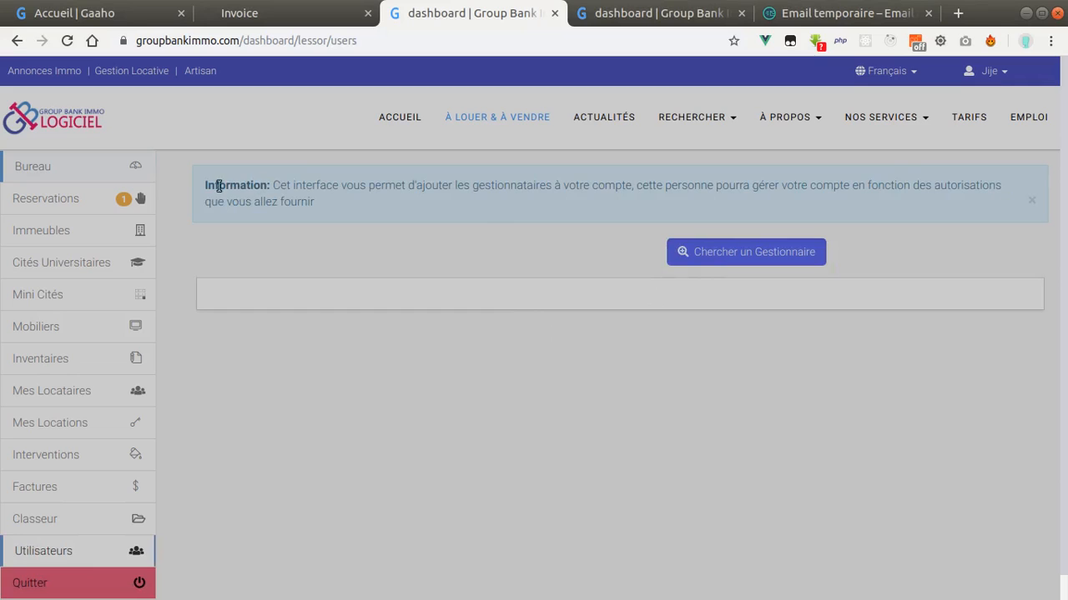
pyautogui.moveTo(270, 185); pyautogui.dragTo(956, 217)
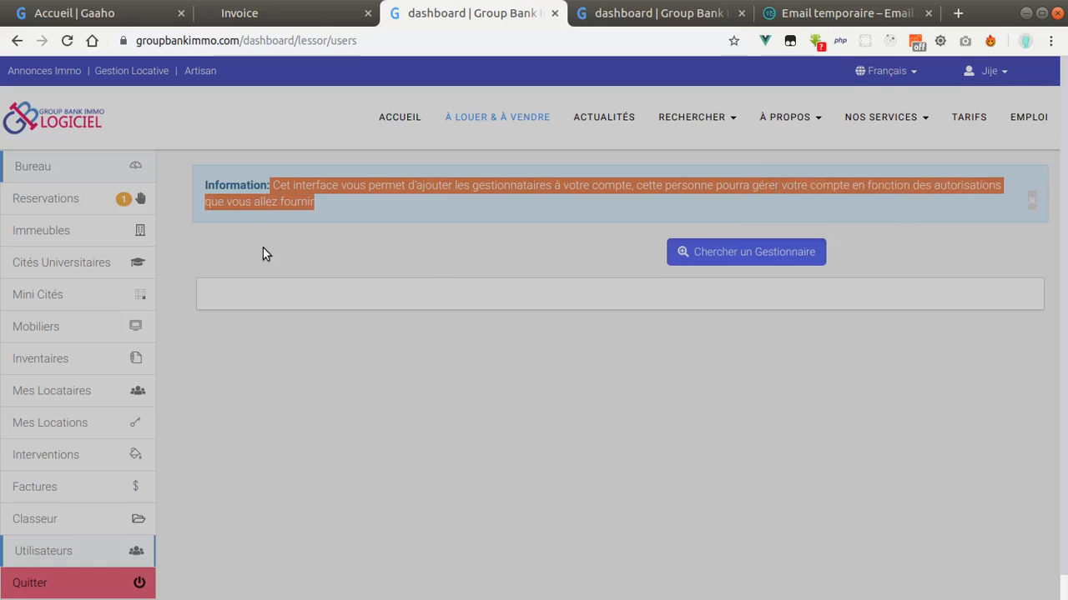
pyautogui.click(314, 236)
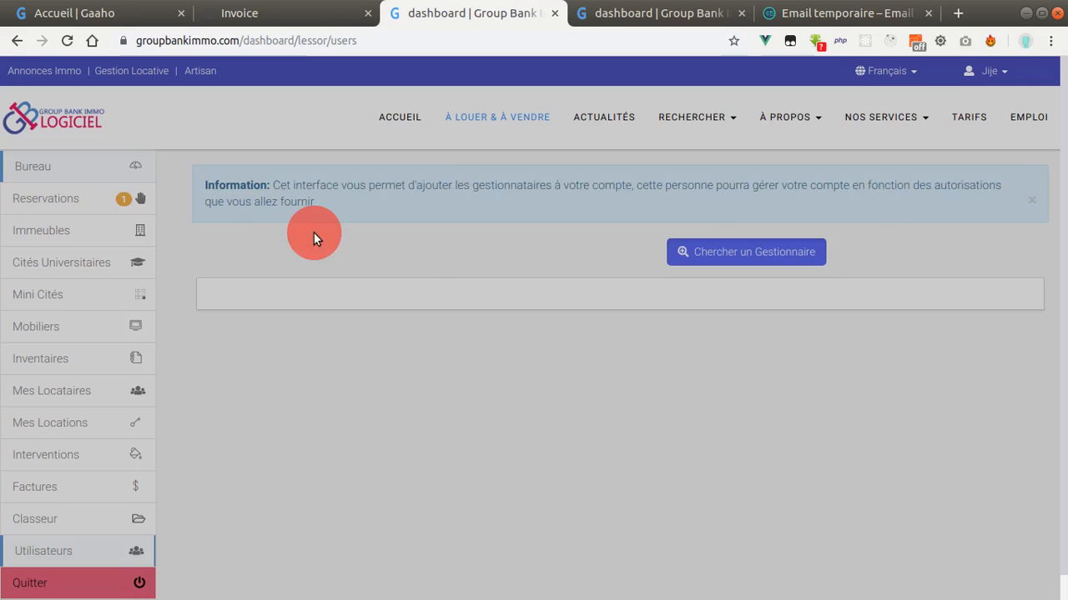
# Step: Browse the registered user cards in Chercher un Gestionnaire, then close it without adding anyone
pyautogui.click(751, 253)
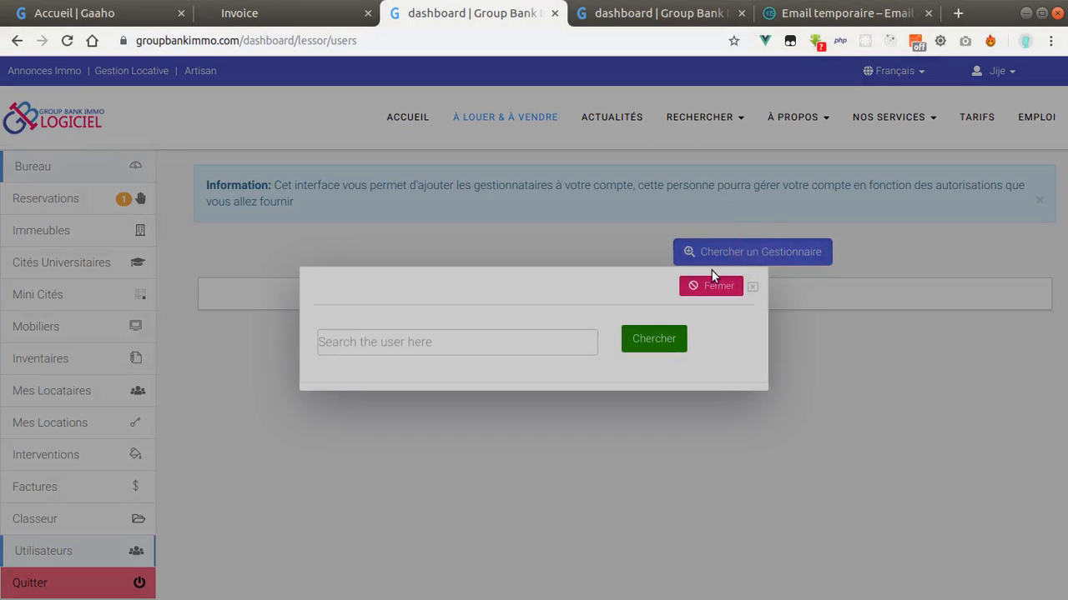
pyautogui.click(389, 347)
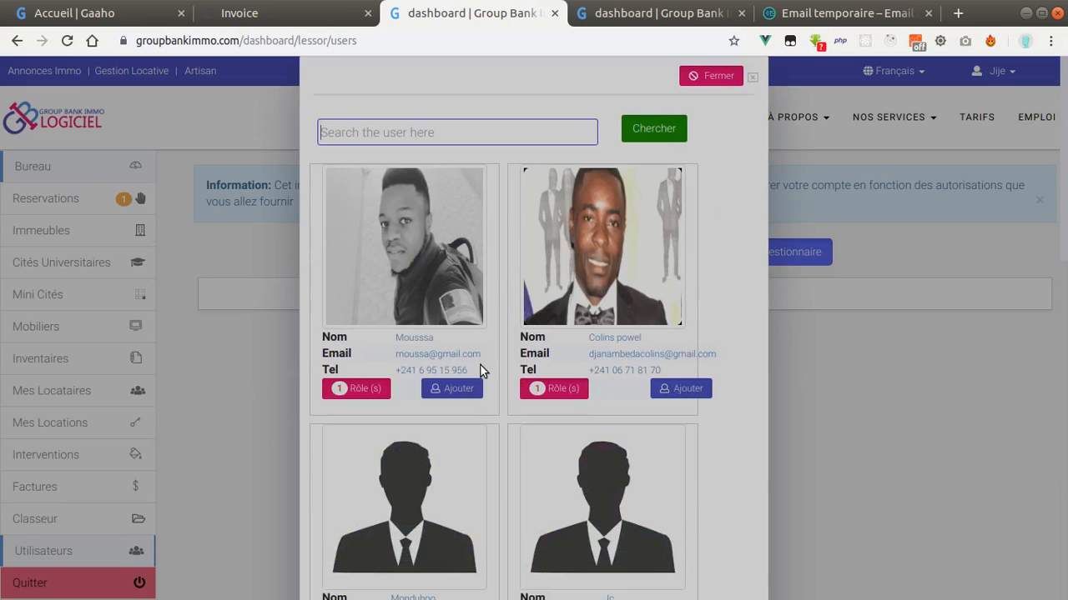
pyautogui.scroll(-8, 481, 366)
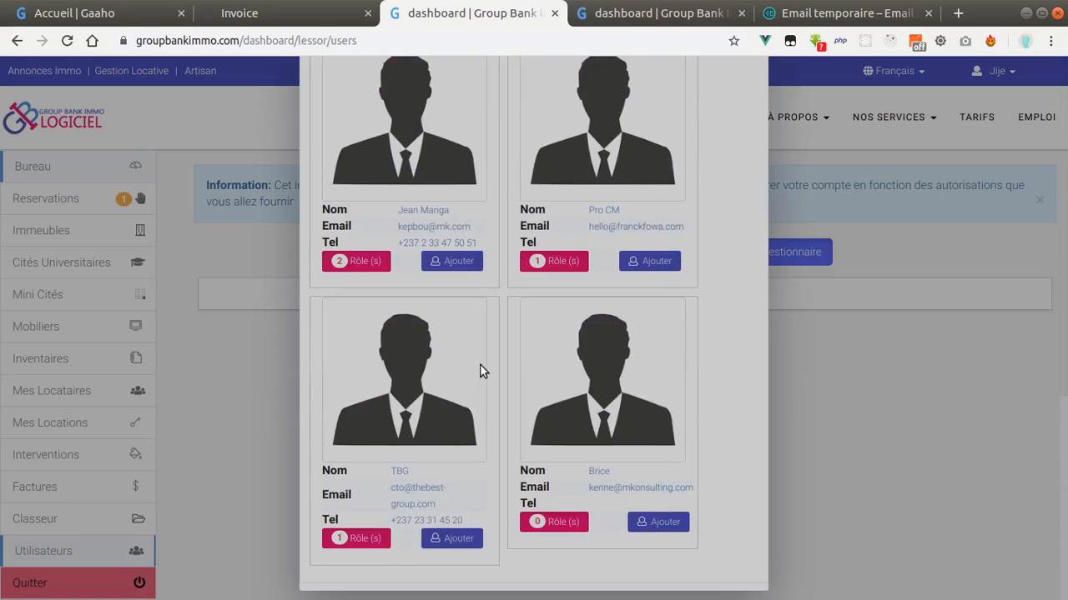
pyautogui.scroll(10, 480, 365)
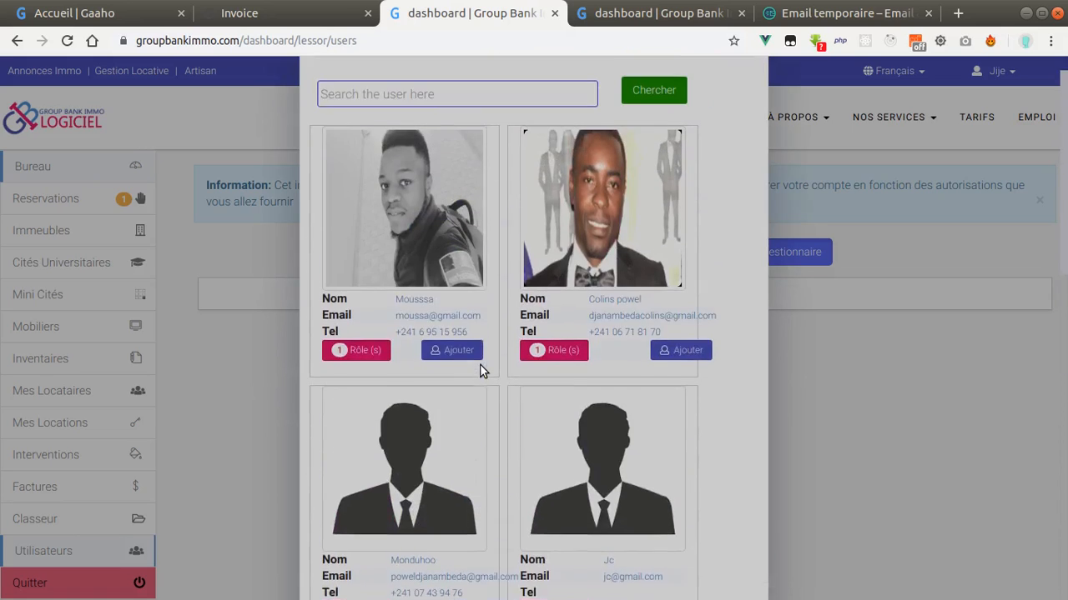
pyautogui.scroll(1, 480, 366)
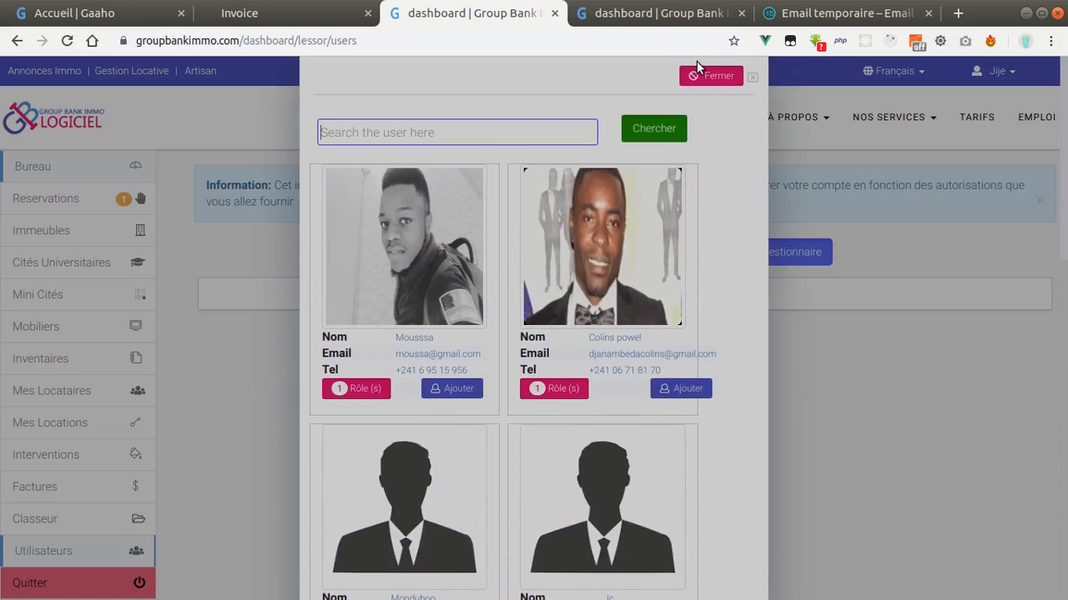
pyautogui.moveTo(753, 78); pyautogui.dragTo(750, 81)
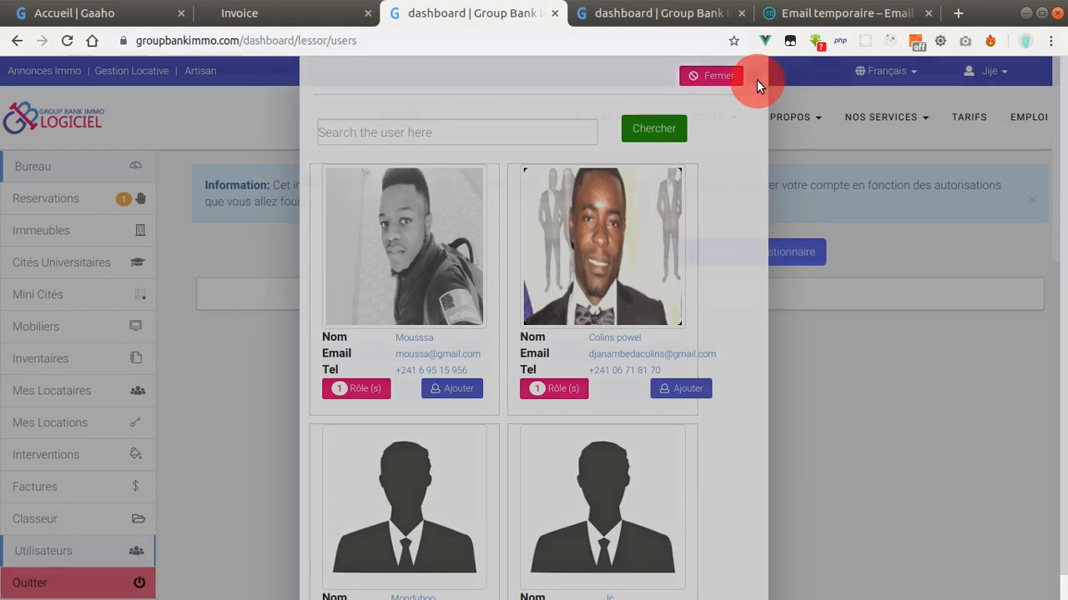
pyautogui.click(753, 81)
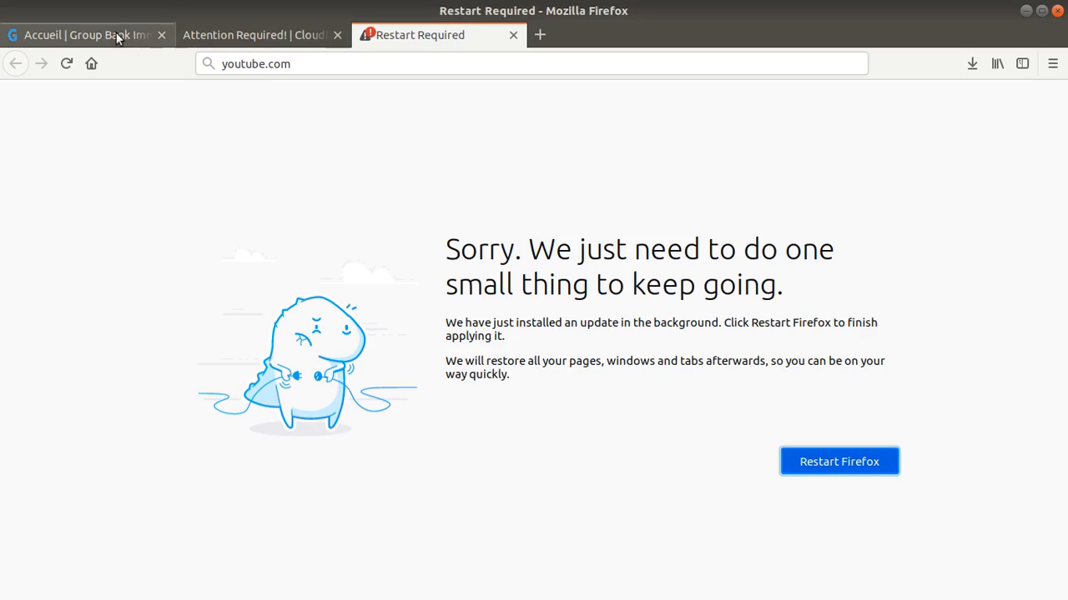
# Step: Log out of the current Group Bank Immo account and dismiss the logout notification
pyautogui.click(116, 35)
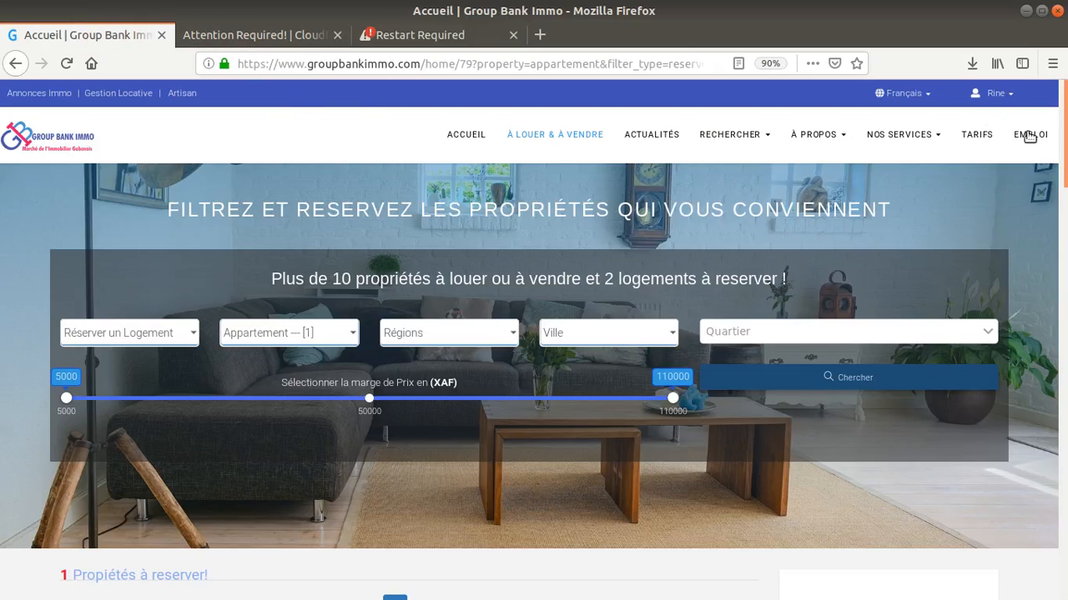
pyautogui.click(996, 93)
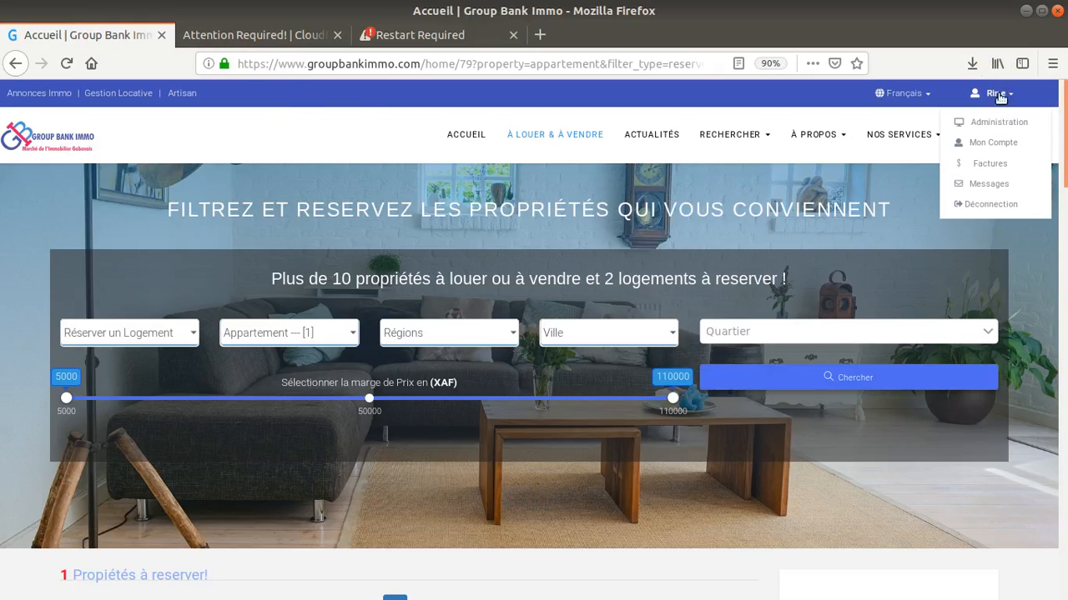
pyautogui.click(986, 205)
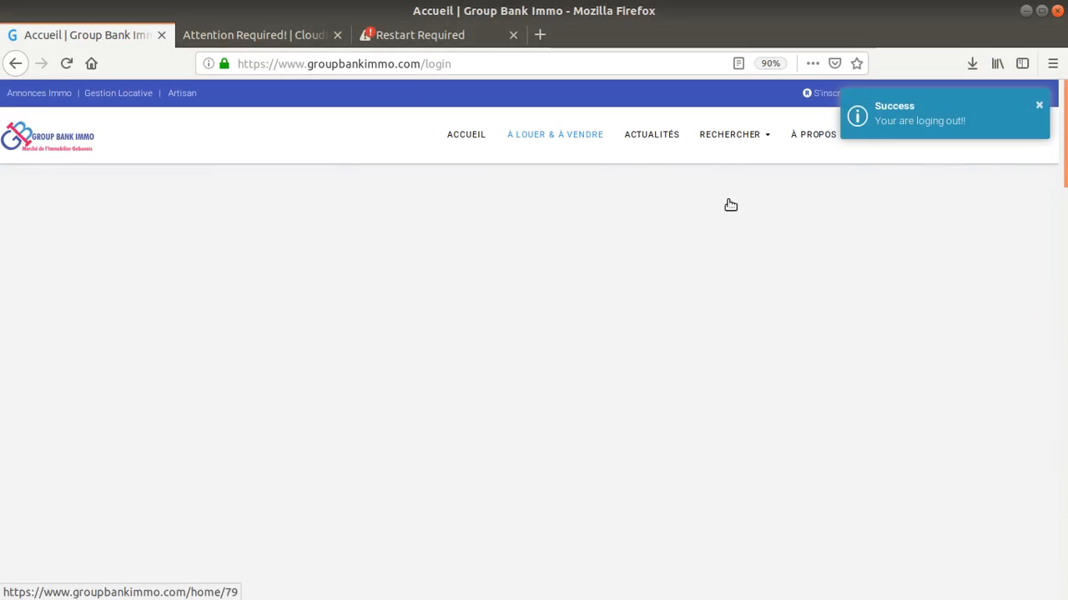
pyautogui.doubleClick(1045, 103)
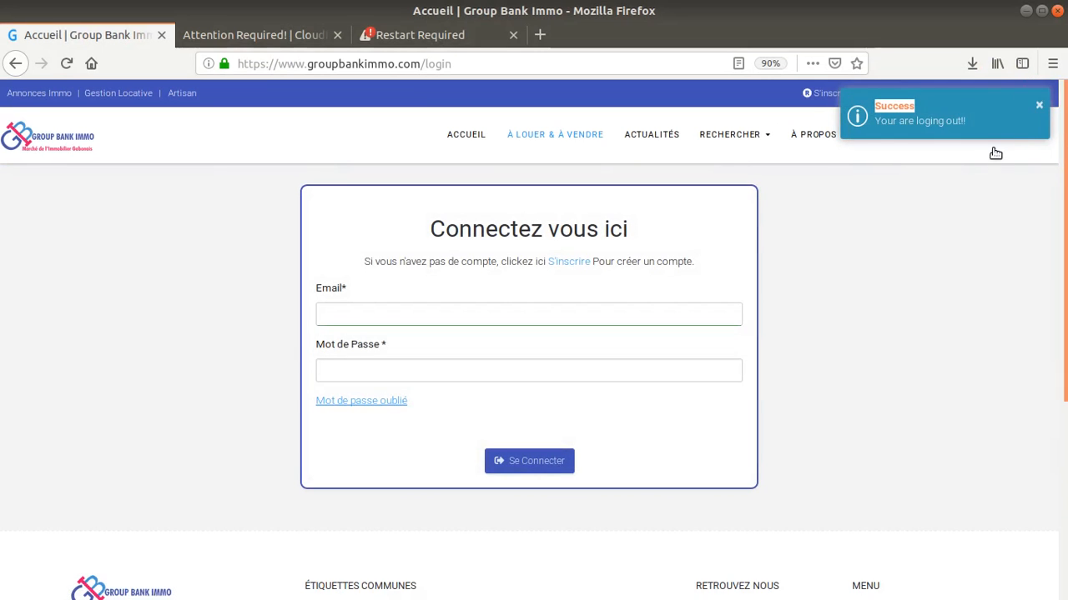
pyautogui.click(1038, 105)
pyautogui.click(982, 138)
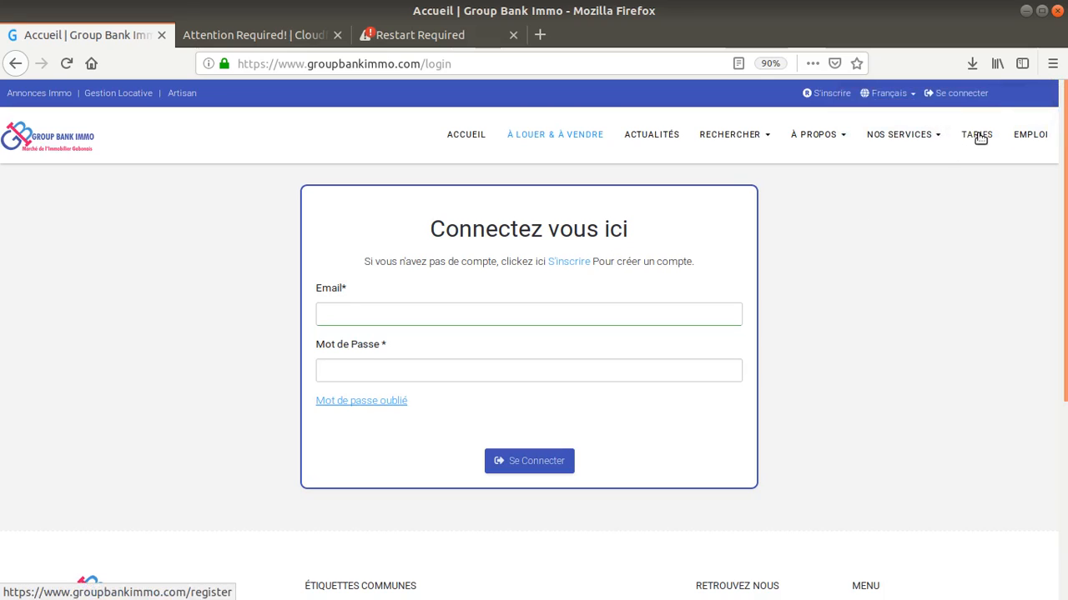
# Step: Order a one-year Gestionnaire de Patrimoine account totalling 400 000 FCFA
pyautogui.click(572, 262)
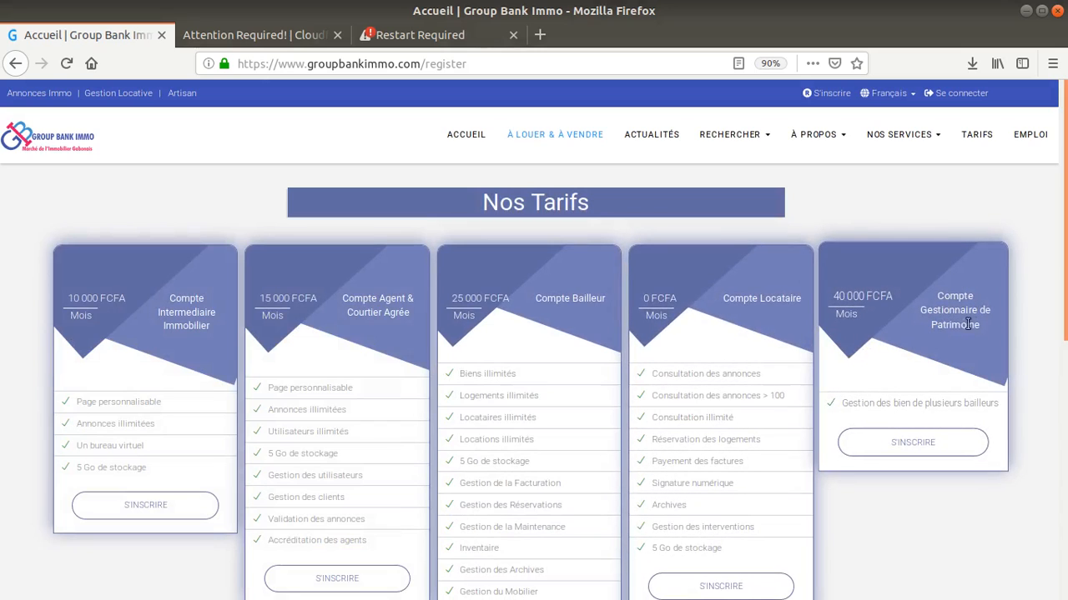
pyautogui.click(931, 446)
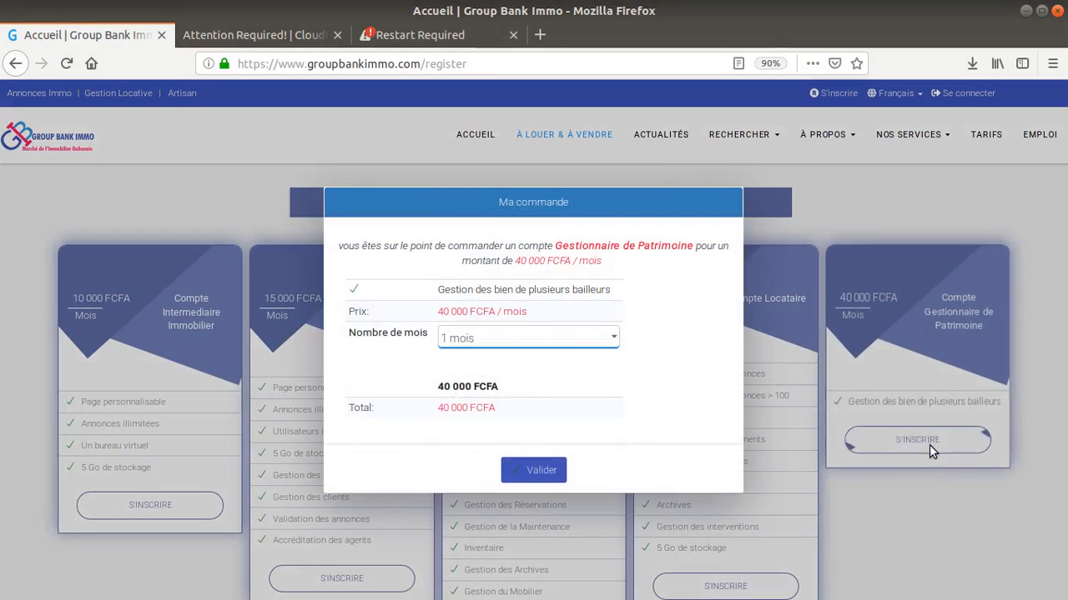
pyautogui.click(526, 336)
pyautogui.click(507, 417)
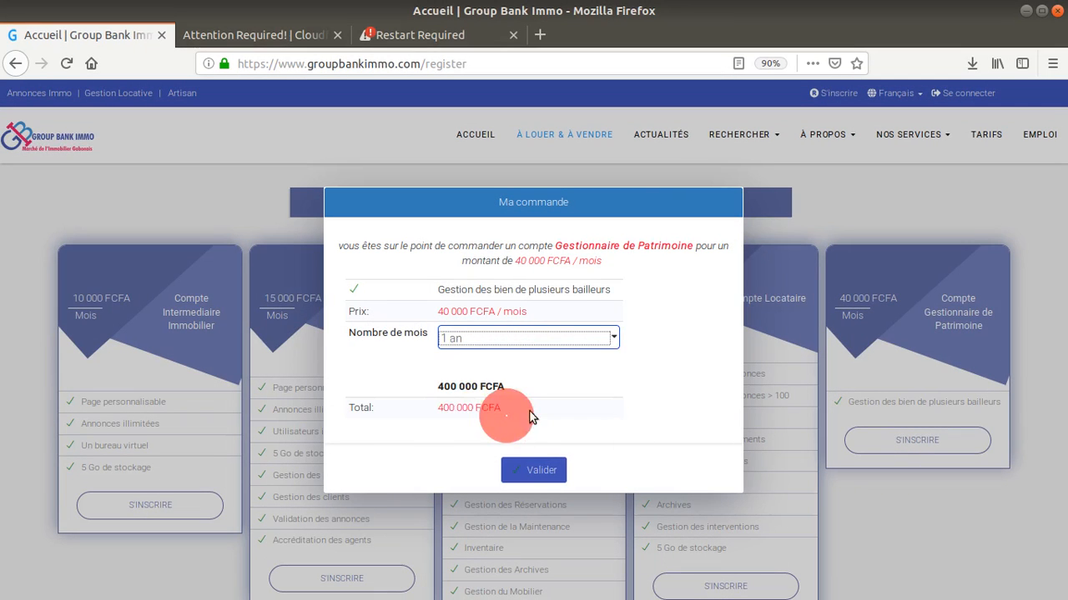
pyautogui.click(531, 468)
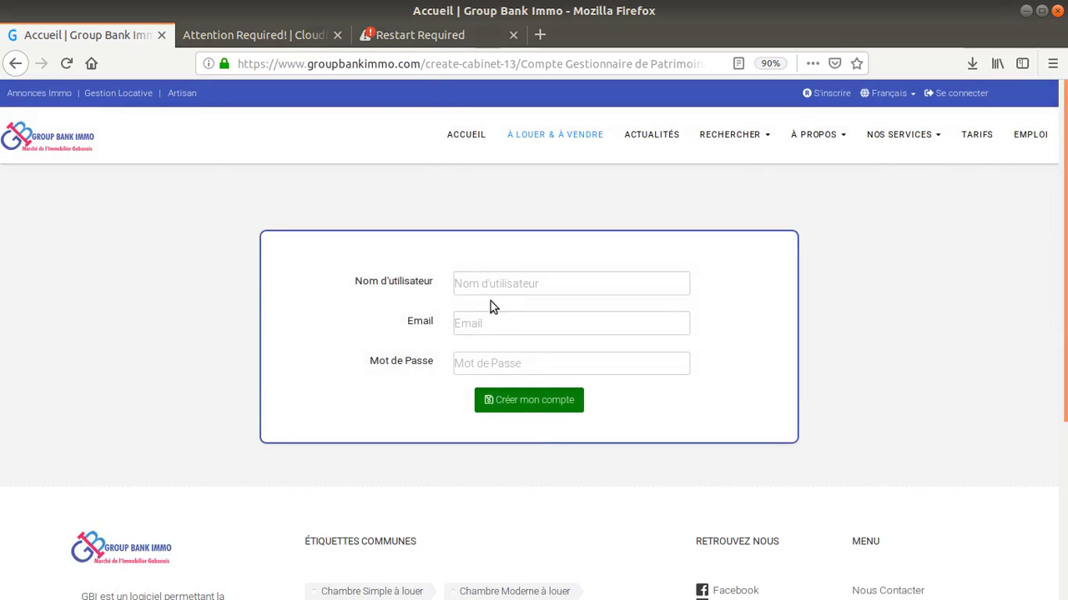
# Step: Pass the temp-mail.org captcha by selecting traffic lights and skipping the crosswalks challenge
pyautogui.click(293, 38)
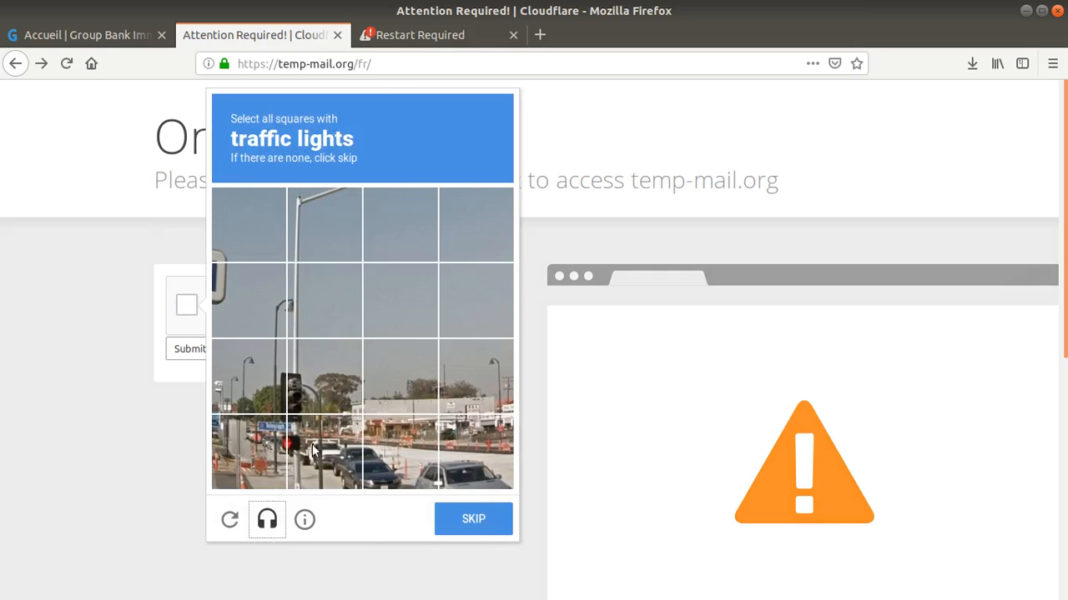
pyautogui.click(304, 390)
pyautogui.click(295, 448)
pyautogui.click(488, 519)
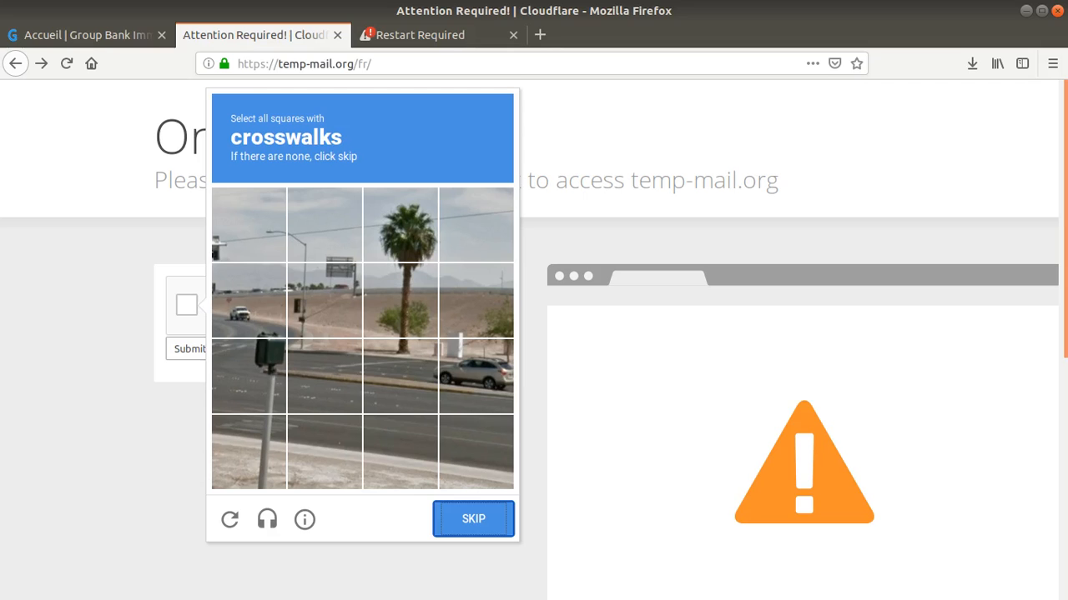
pyautogui.click(473, 518)
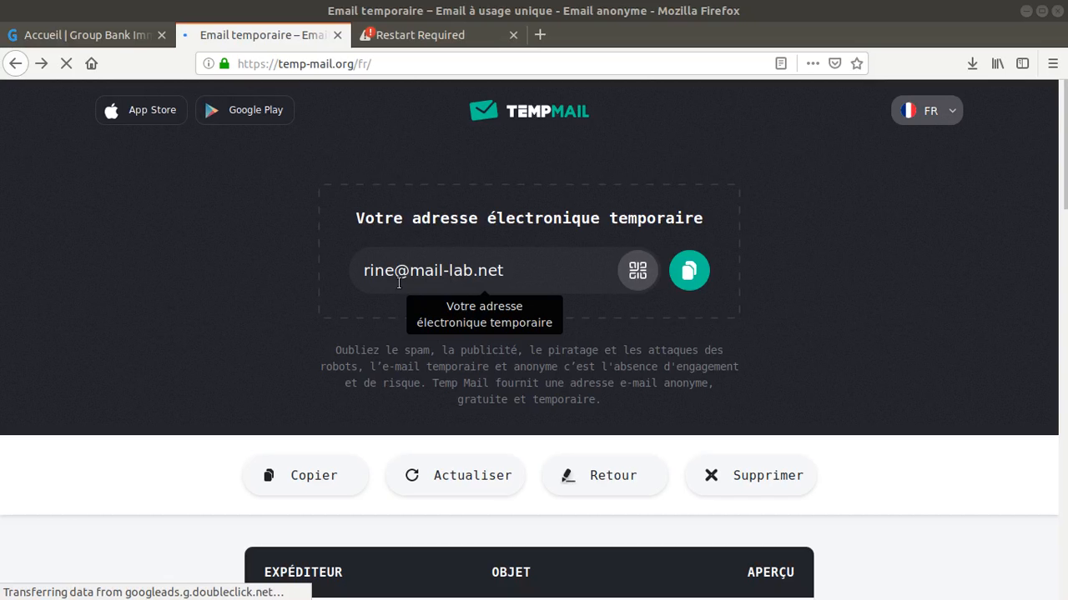
pyautogui.scroll(-5, 684, 329)
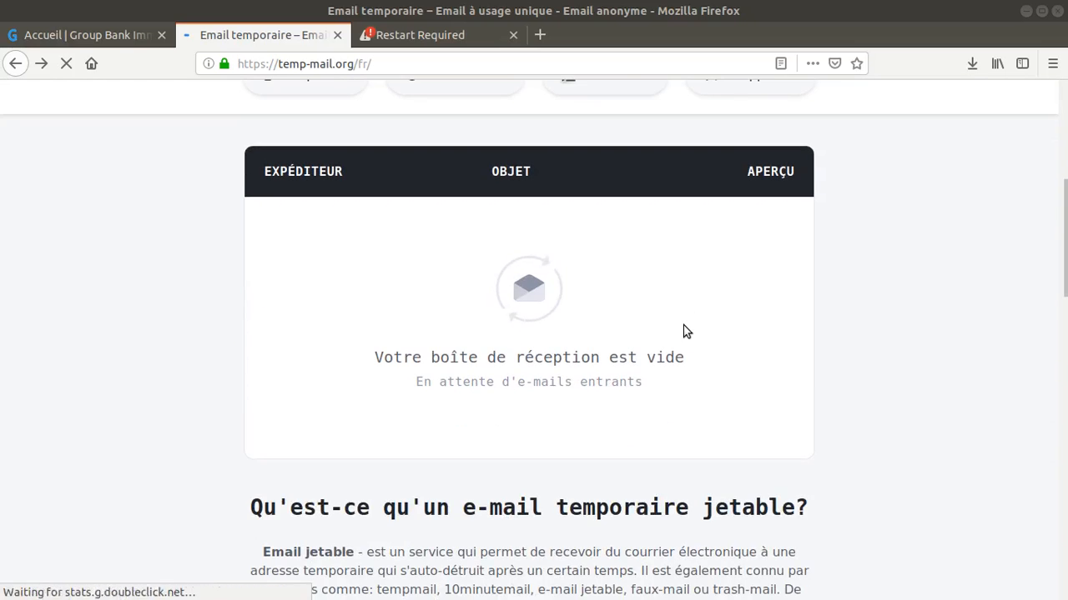
pyautogui.scroll(5, 684, 331)
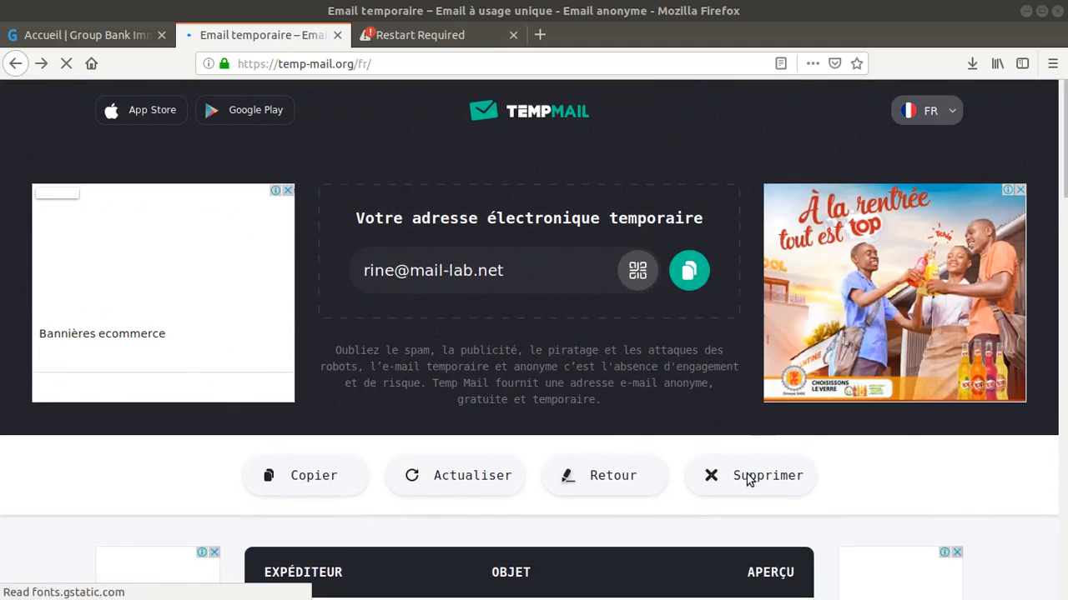
# Step: Delete the old temporary address, copy the new one, and return to the sign-up email field
pyautogui.click(749, 475)
pyautogui.scroll(-3, 682, 414)
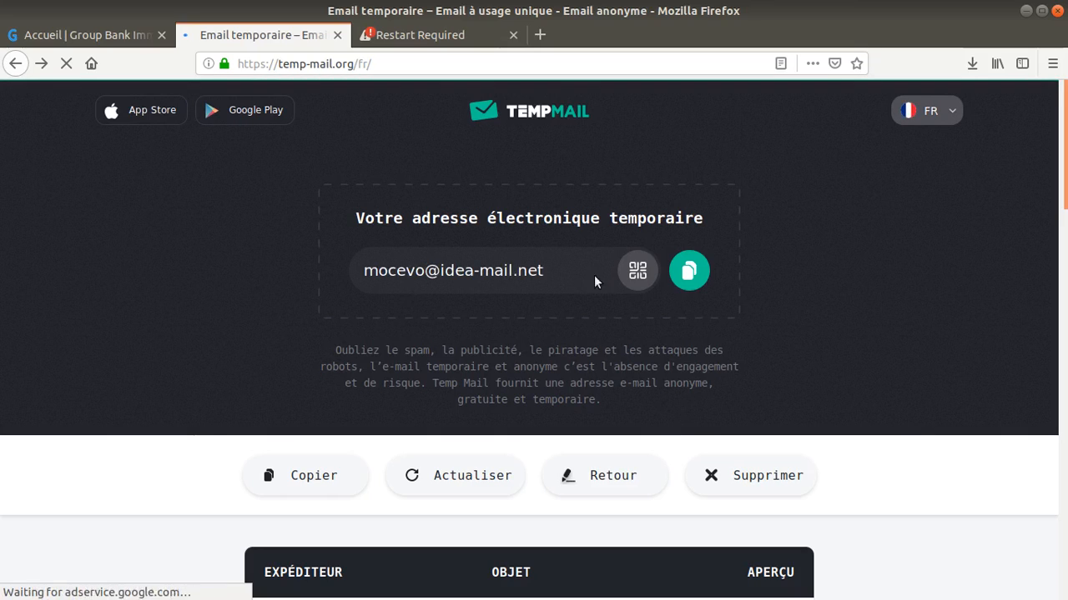
pyautogui.click(689, 270)
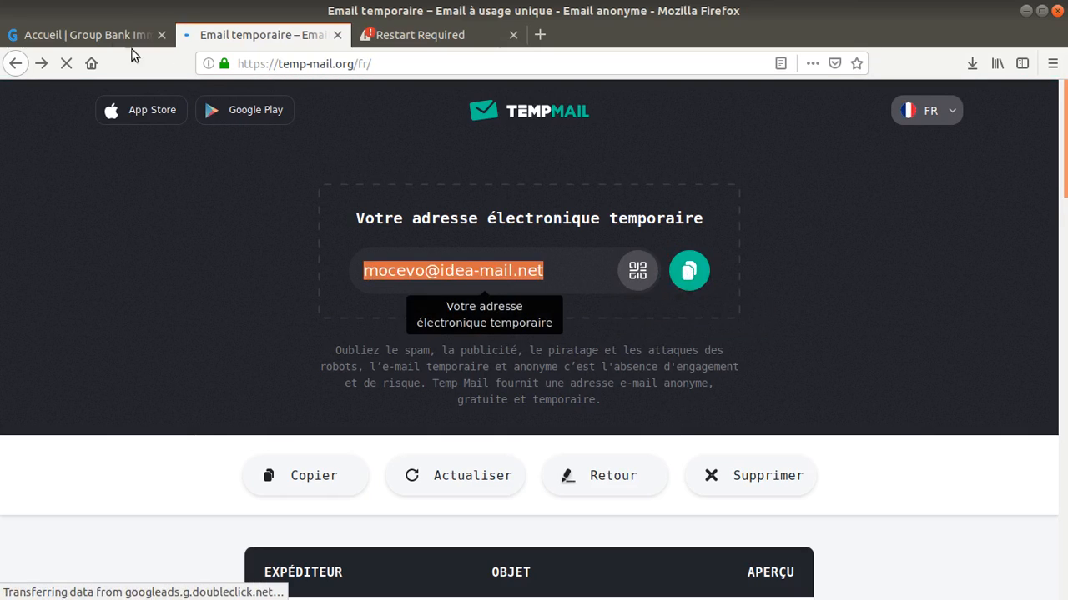
pyautogui.click(89, 34)
pyautogui.click(500, 322)
# Step: Register the account with the pasted temporary email, a username and password, saving the login in Firefox
pyautogui.hotkey('ctrl', 'v')
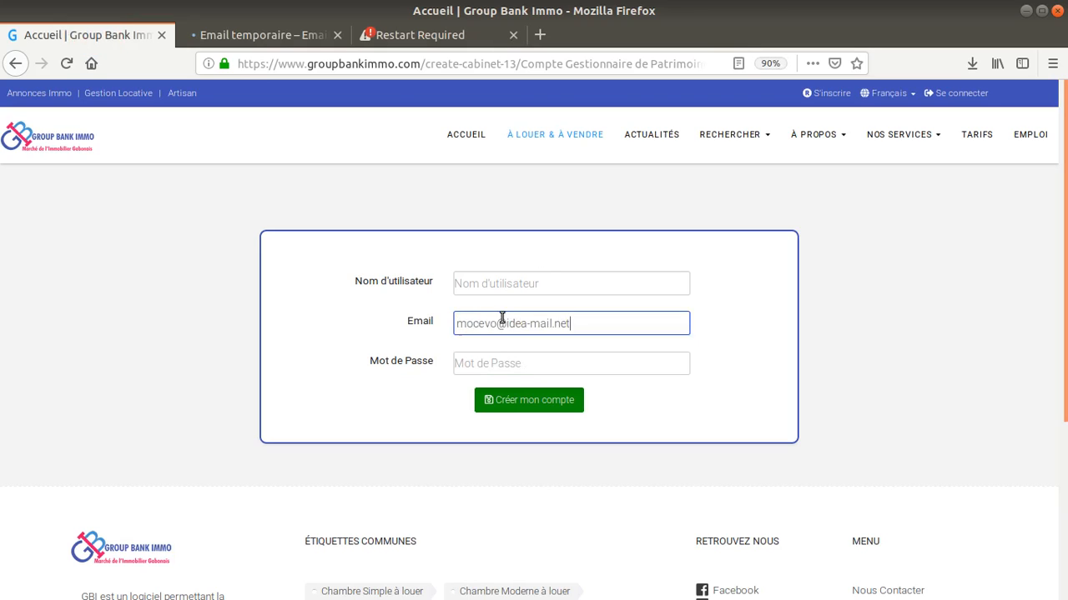
pyautogui.doubleClick(481, 319)
pyautogui.click(492, 282)
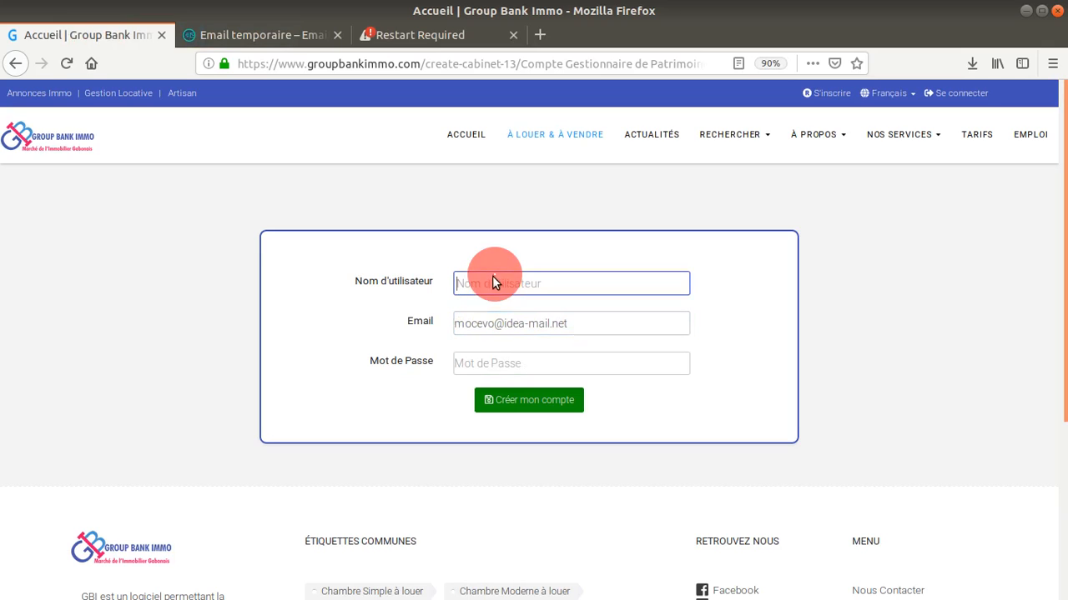
pyautogui.click(481, 361)
pyautogui.write('mocevo')
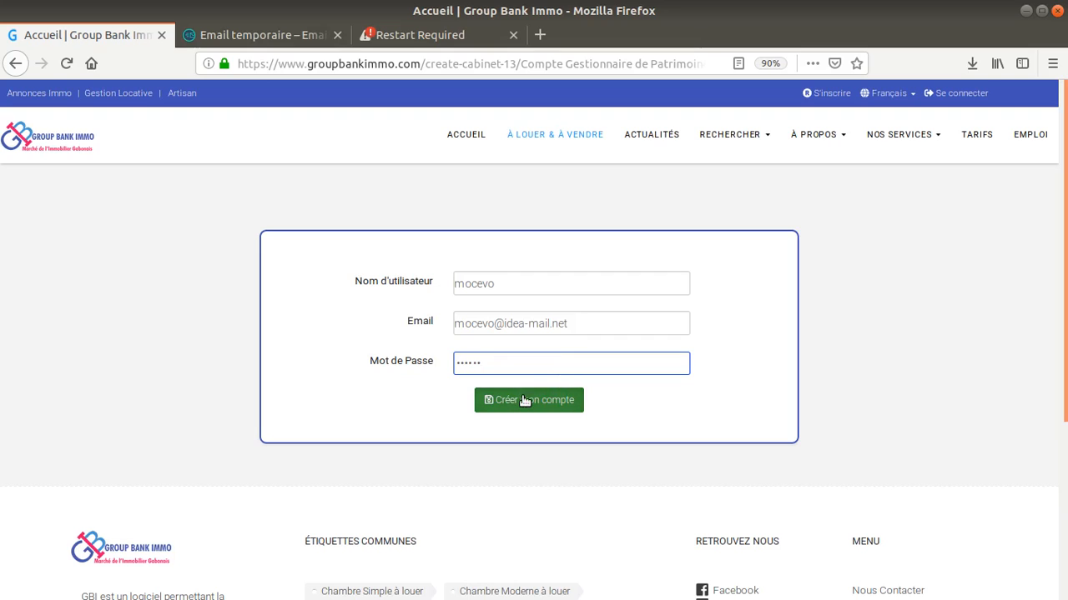
pyautogui.click(524, 399)
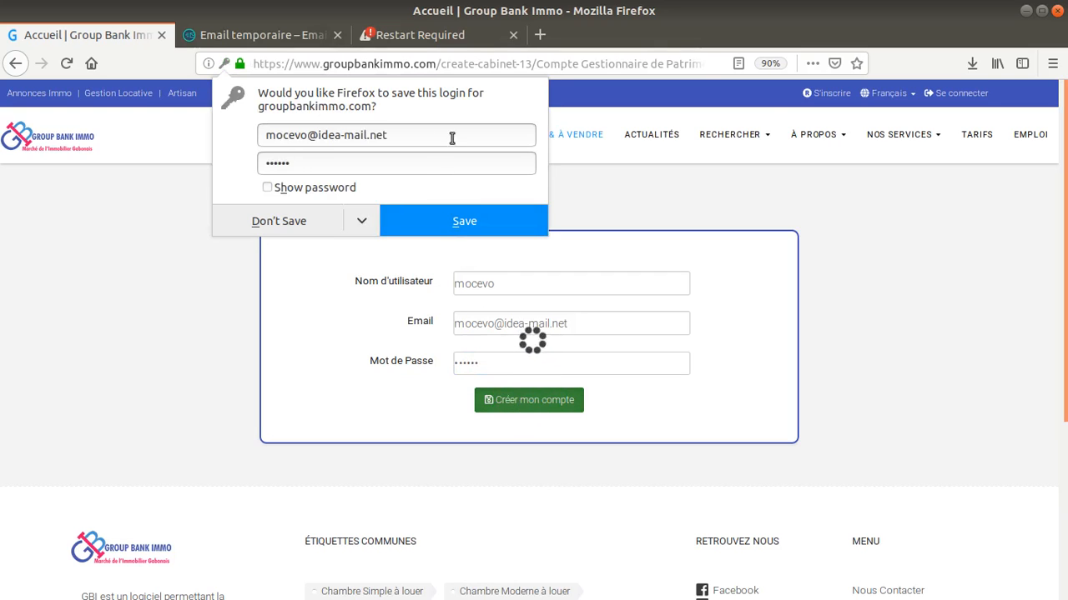
pyautogui.click(497, 220)
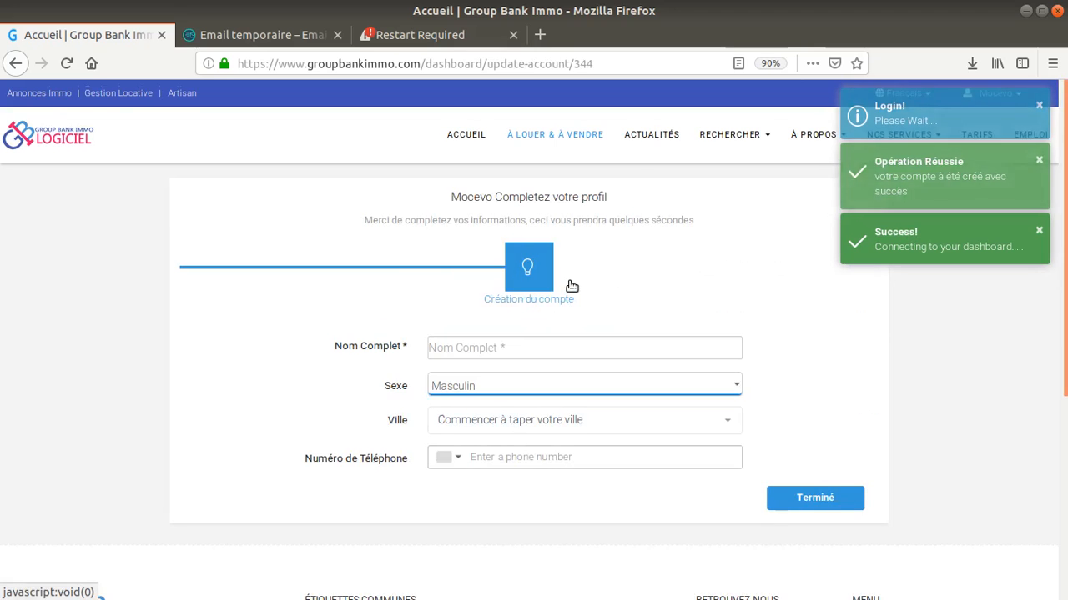
# Step: Enter the manager's full name, keep sex Masculin, choose city Libreville, and enter the phone number
pyautogui.scroll(-3, 571, 286)
pyautogui.click(469, 223)
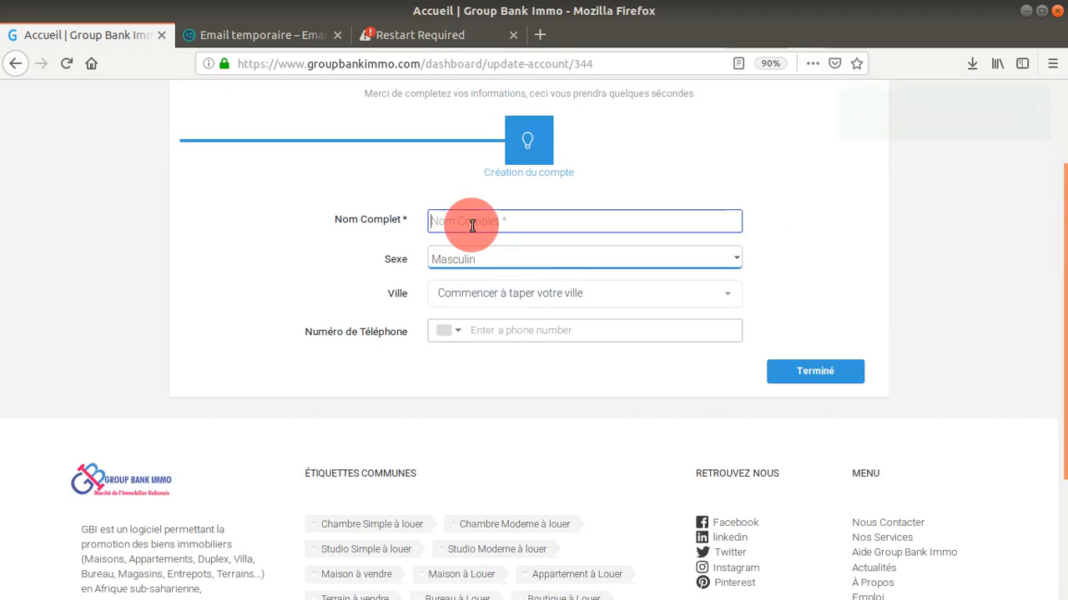
pyautogui.write('mocevo')
pyautogui.click(501, 262)
pyautogui.click(498, 282)
pyautogui.click(495, 292)
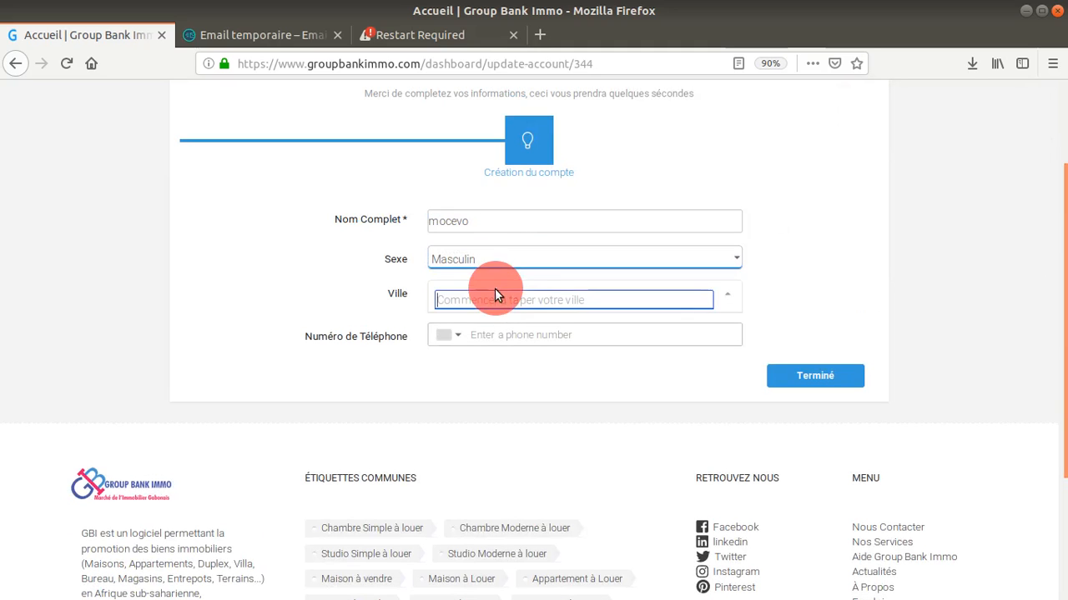
pyautogui.write('librevil')
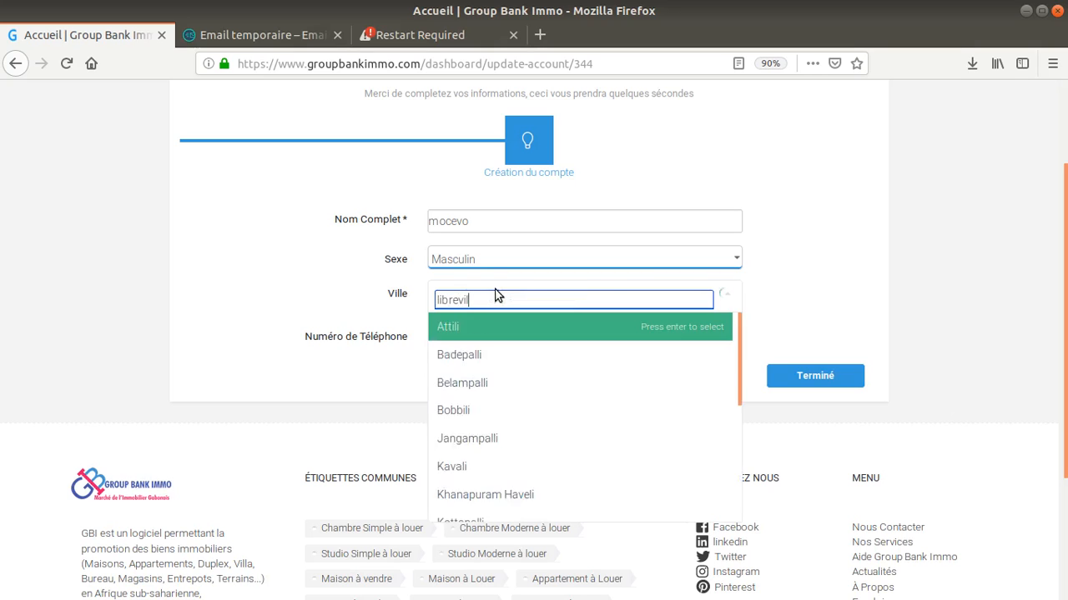
pyautogui.click(467, 331)
pyautogui.click(469, 334)
# Step: Finish the profile and copy the account's username from the dashboard
pyautogui.click(825, 372)
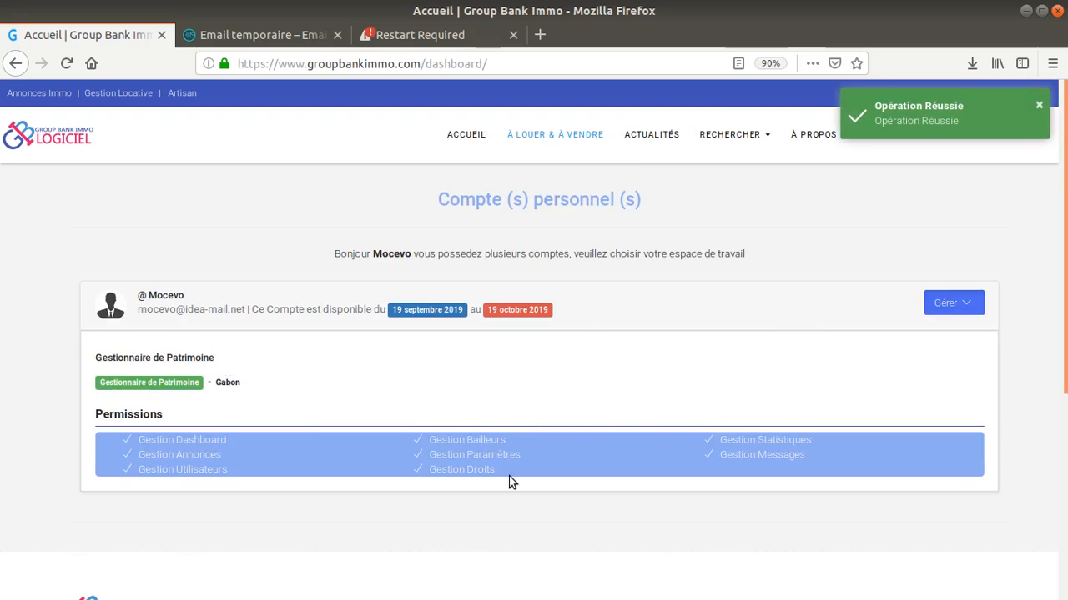
pyautogui.doubleClick(154, 296)
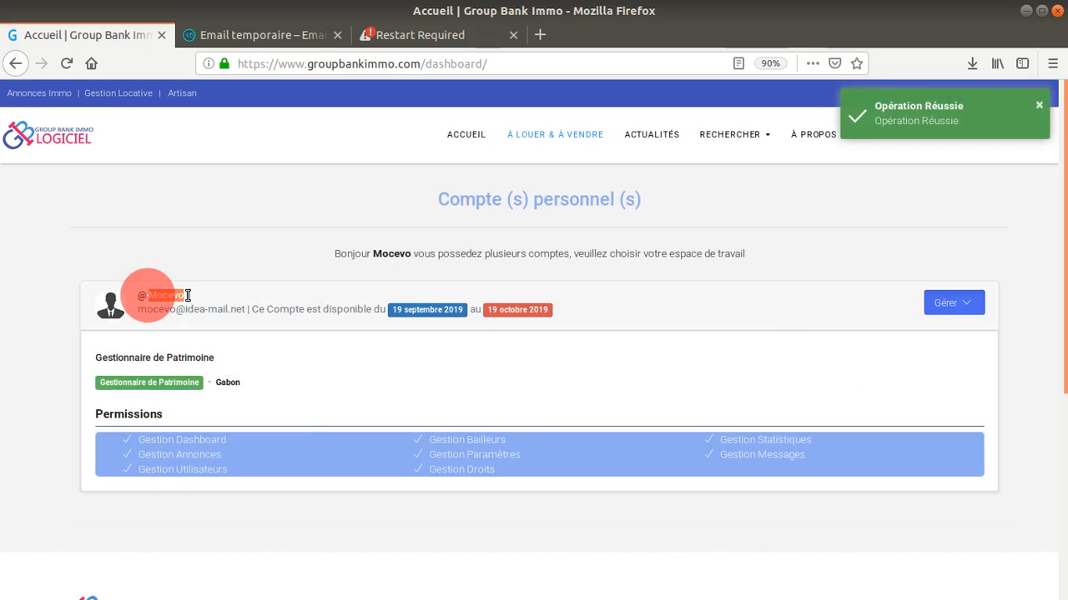
pyautogui.doubleClick(171, 300)
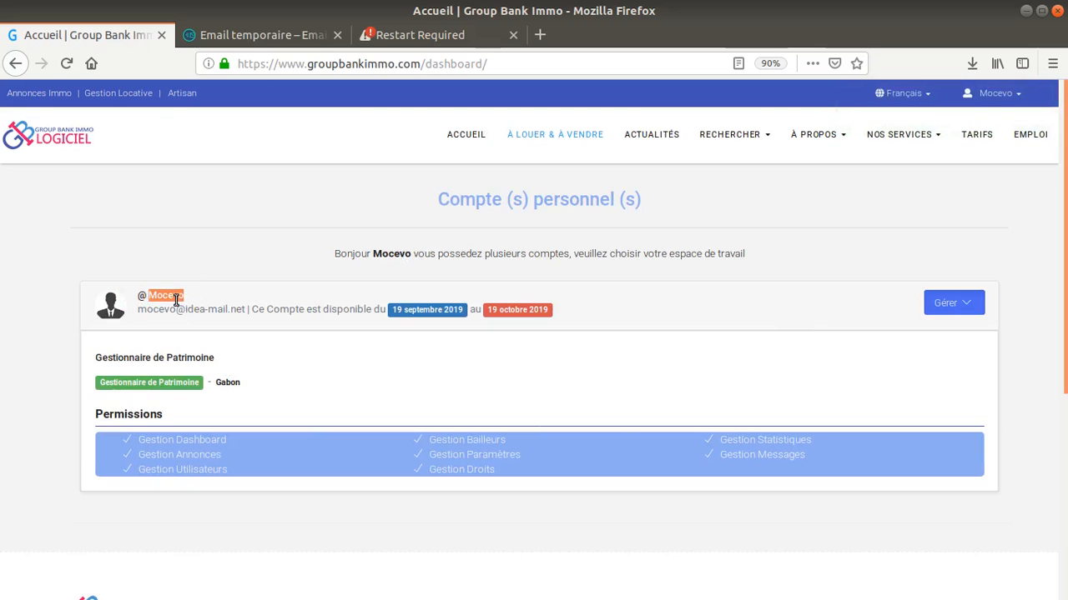
pyautogui.rightClick(177, 297)
pyautogui.click(195, 313)
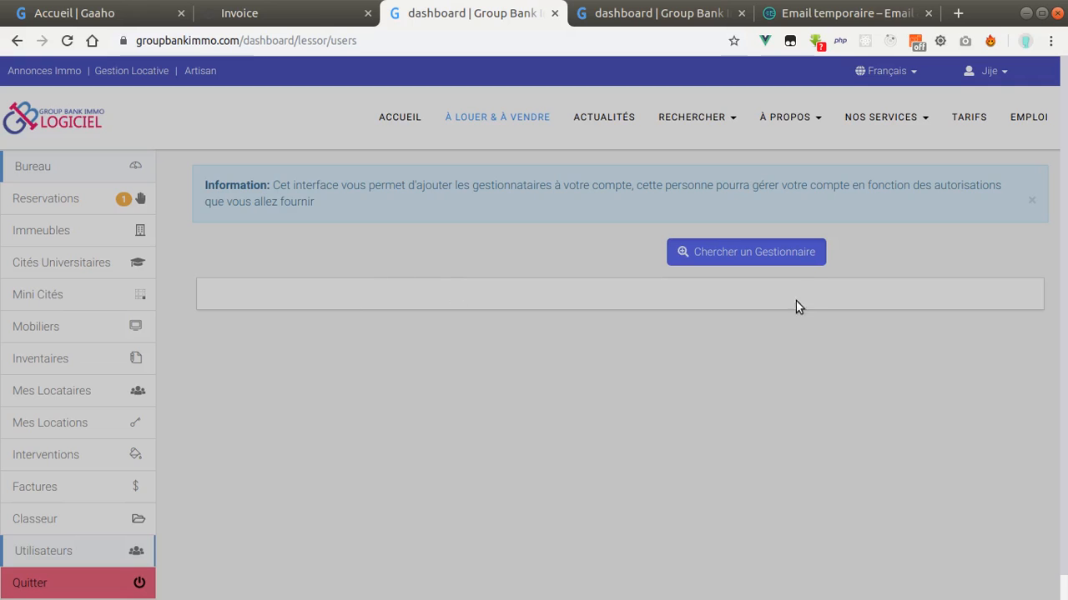
# Step: Search for the new manager by username and add them to the lessor's account
pyautogui.click(749, 251)
pyautogui.click(467, 135)
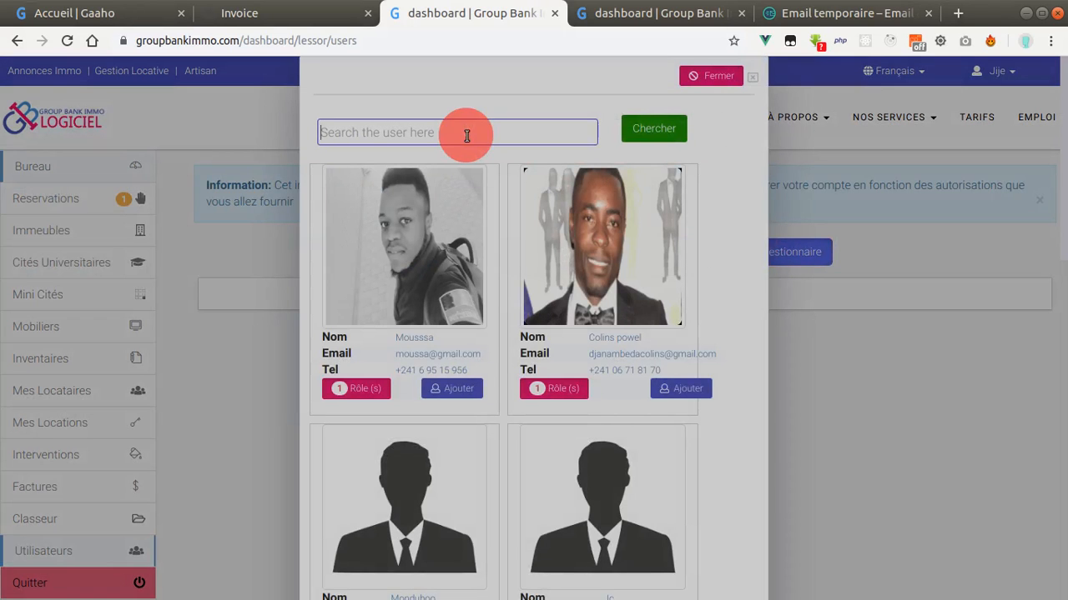
pyautogui.write('Mocevo')
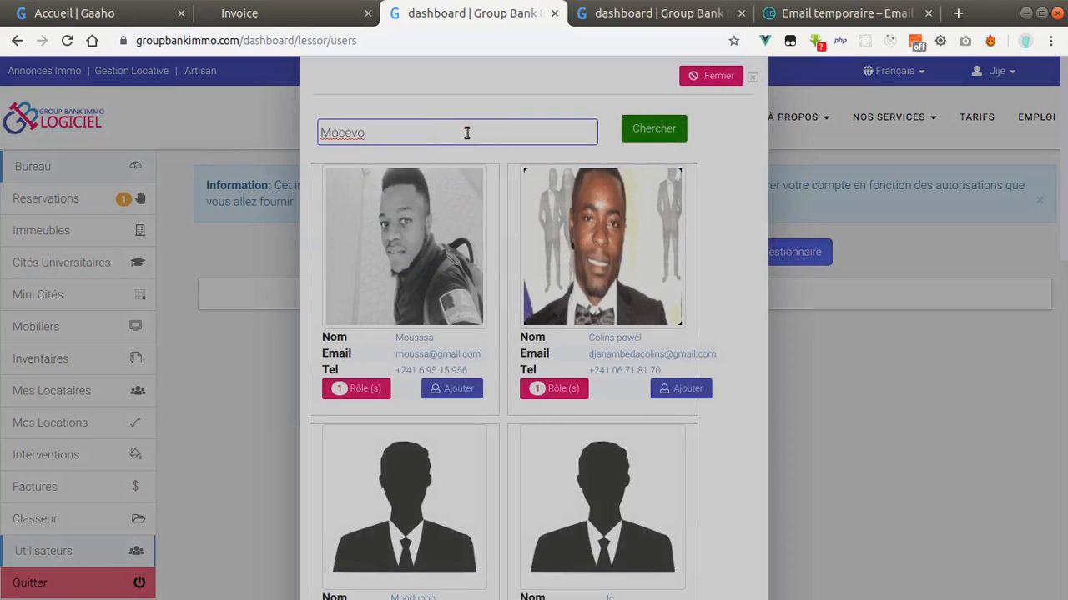
pyautogui.press('Return')
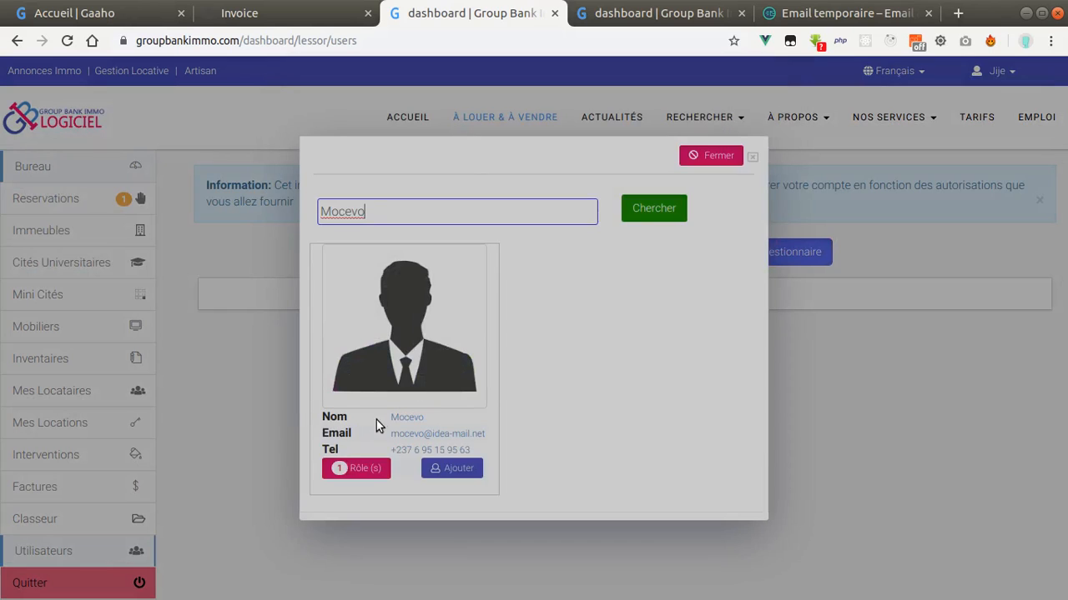
pyautogui.click(454, 469)
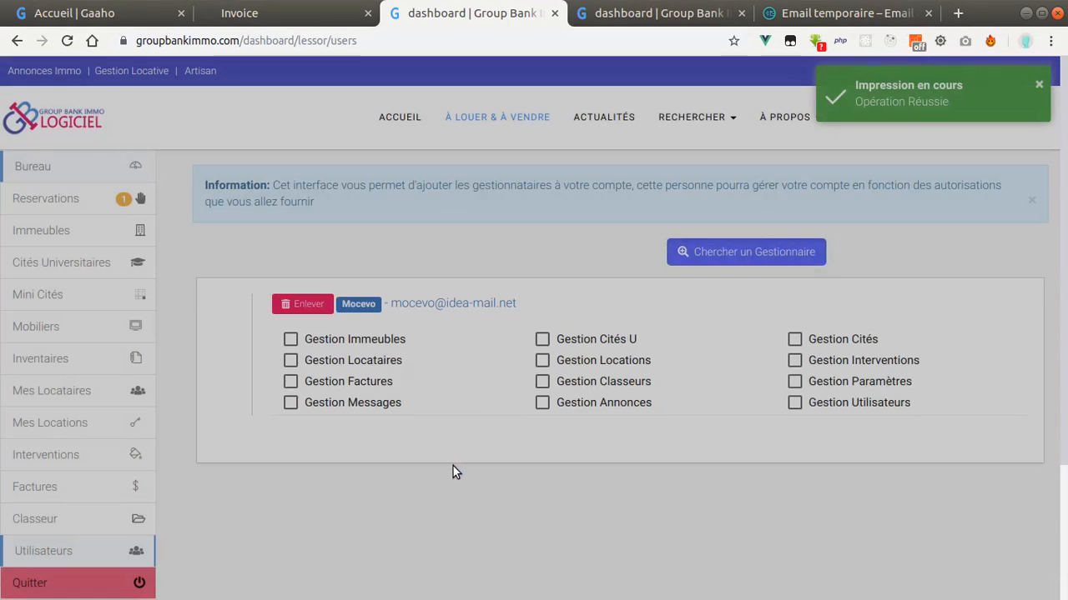
# Step: Grant all twelve Gestion permissions, from Immeubles and Locataires through Paramètres and Utilisateurs
pyautogui.click(288, 339)
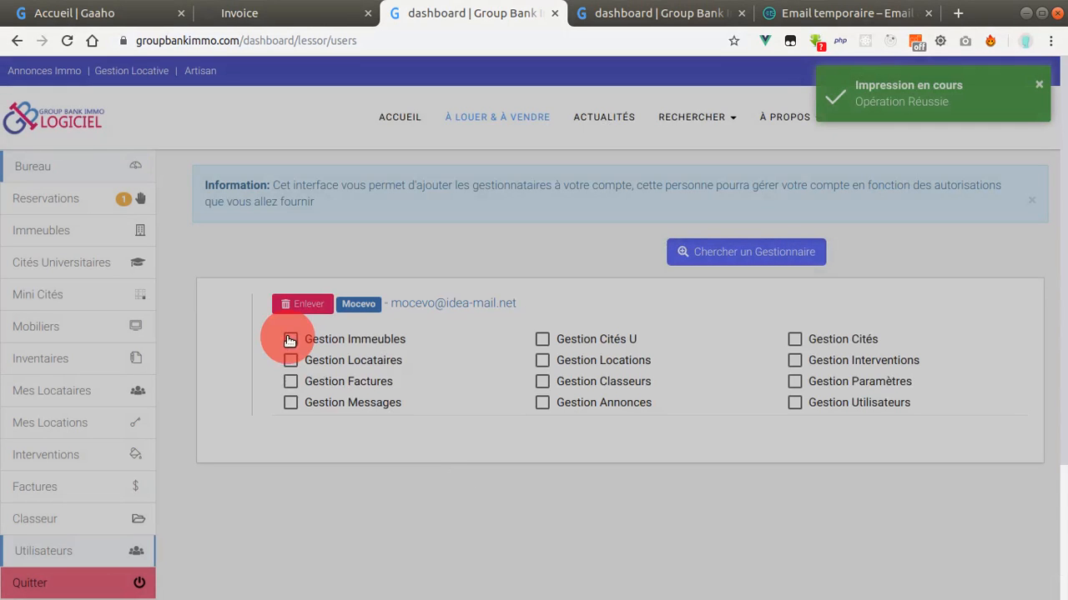
pyautogui.click(290, 362)
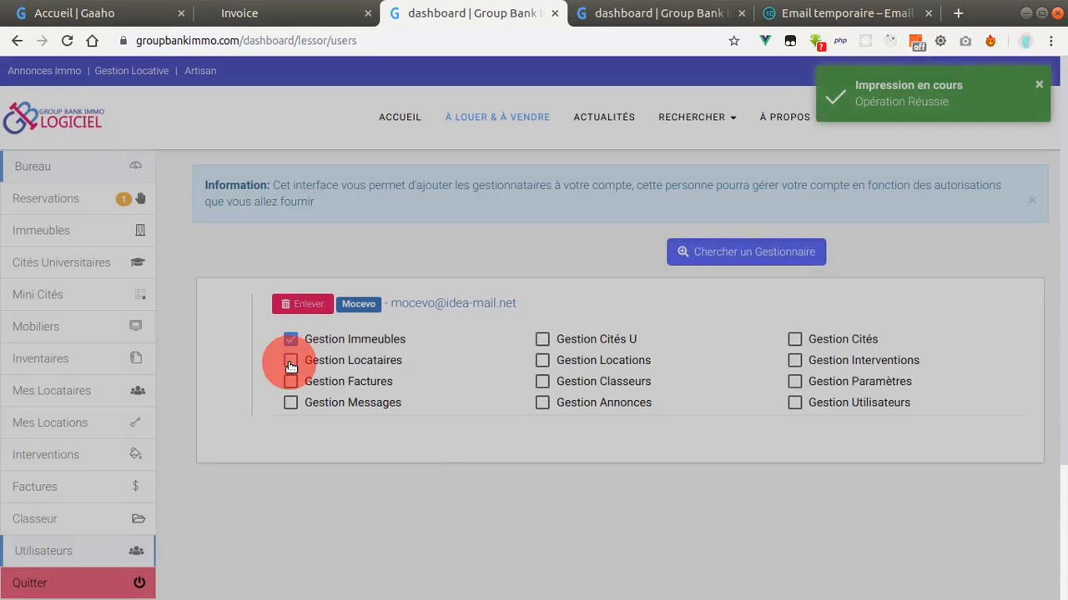
pyautogui.click(292, 384)
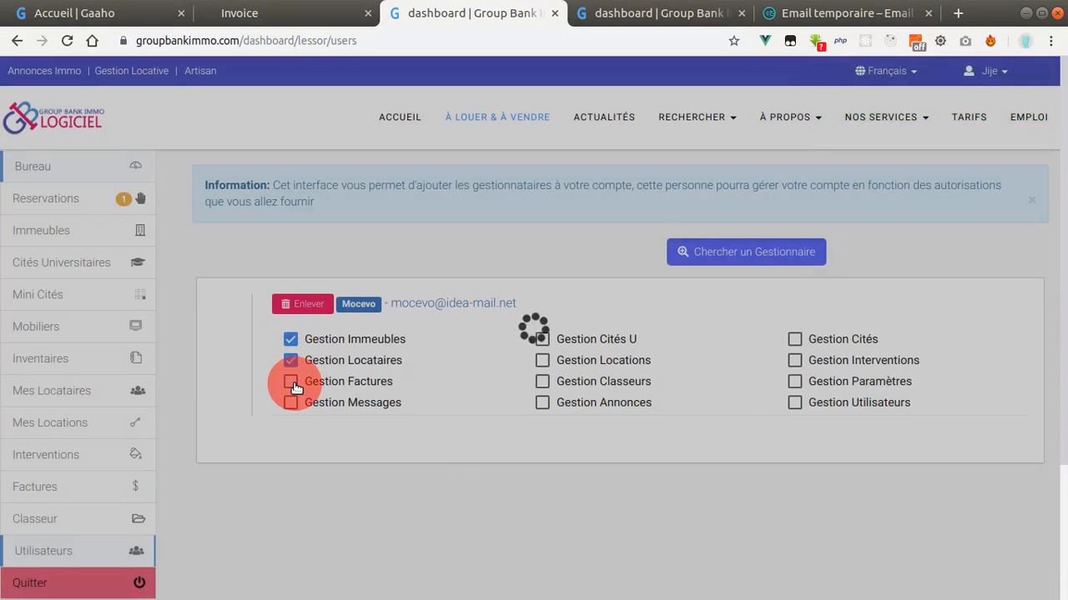
pyautogui.click(290, 405)
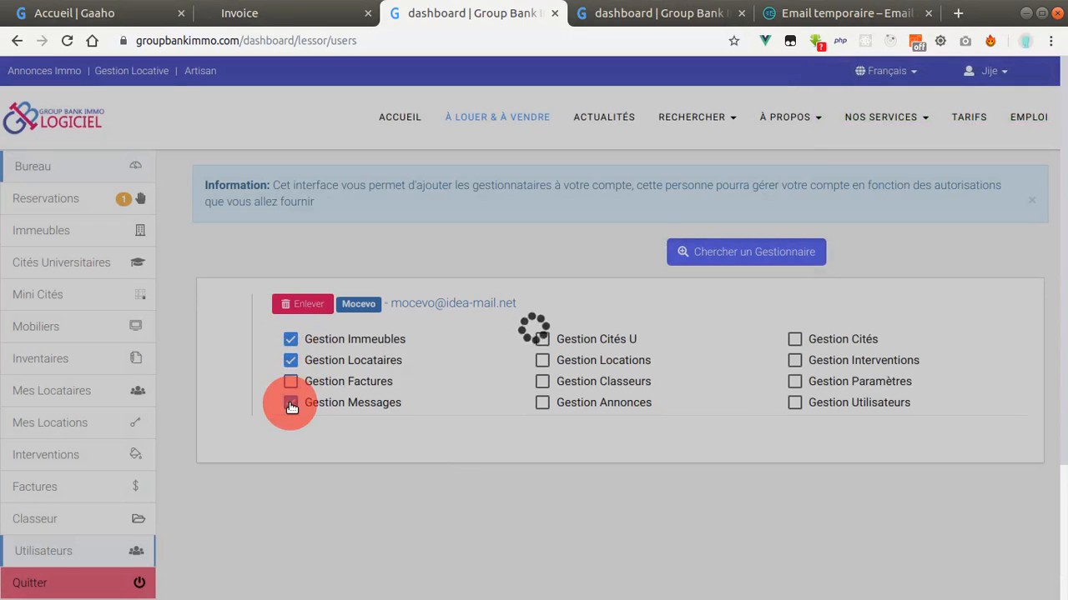
pyautogui.click(544, 339)
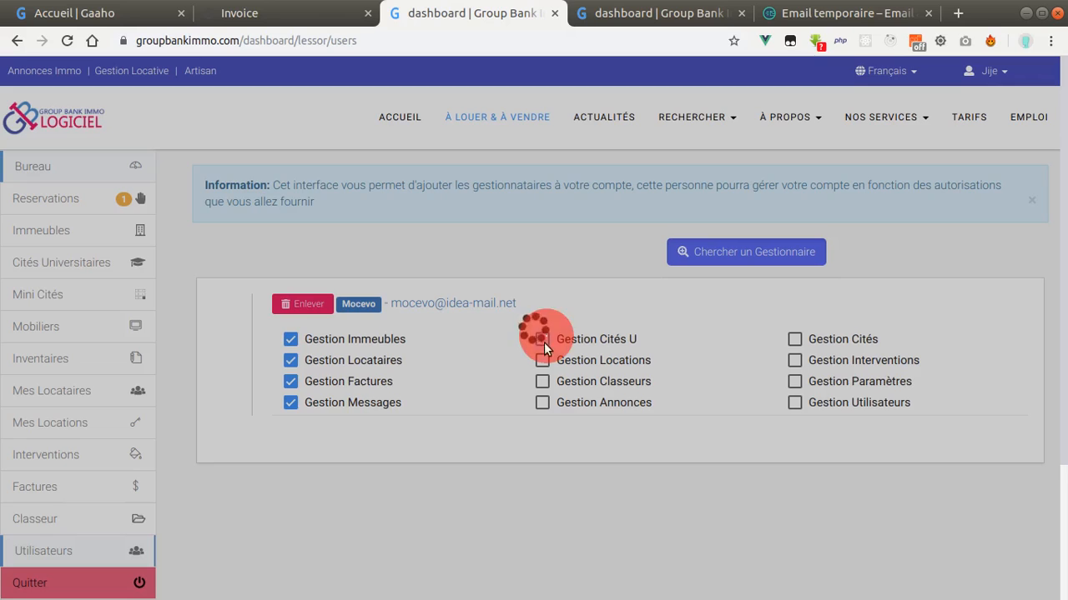
pyautogui.click(542, 380)
pyautogui.click(542, 402)
pyautogui.click(542, 360)
pyautogui.click(794, 340)
pyautogui.click(794, 360)
pyautogui.click(794, 381)
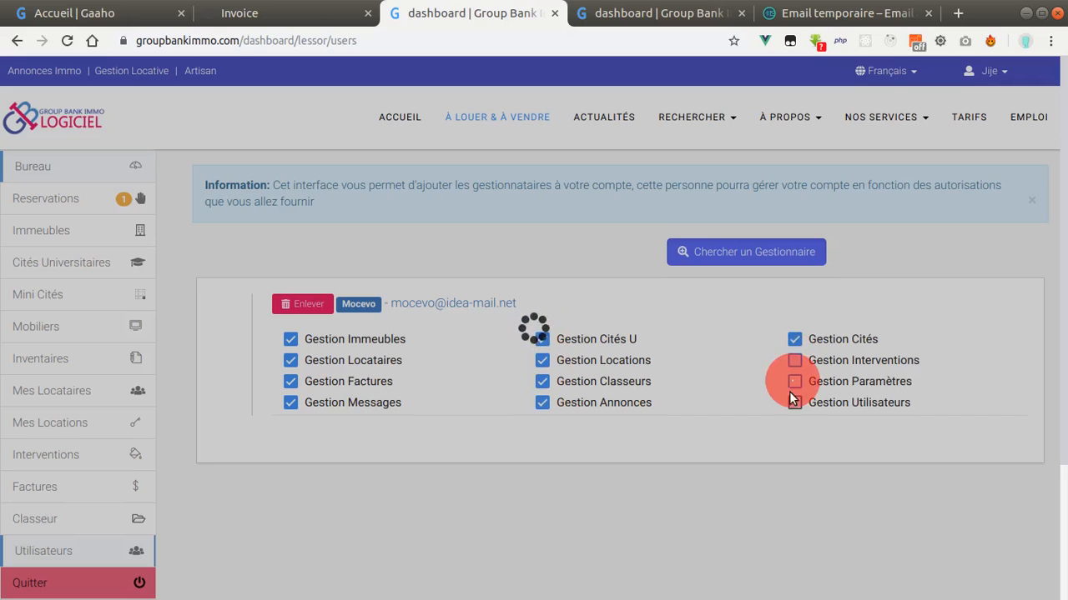
pyautogui.click(794, 402)
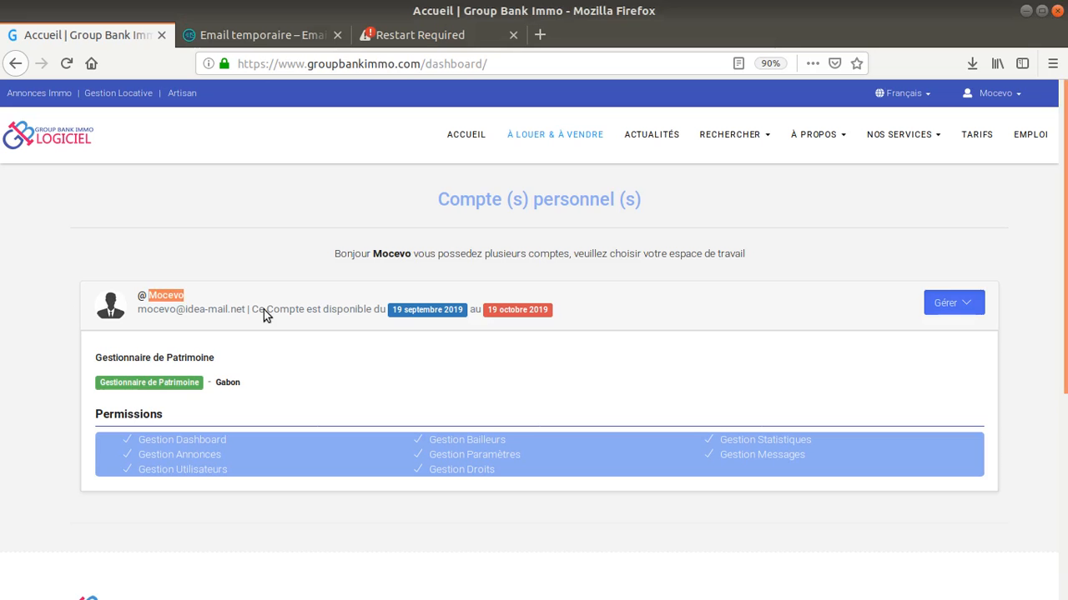
# Step: Choose Gérer under Administration in the Gérer dropdown to enter the asset manager workspace
pyautogui.click(261, 261)
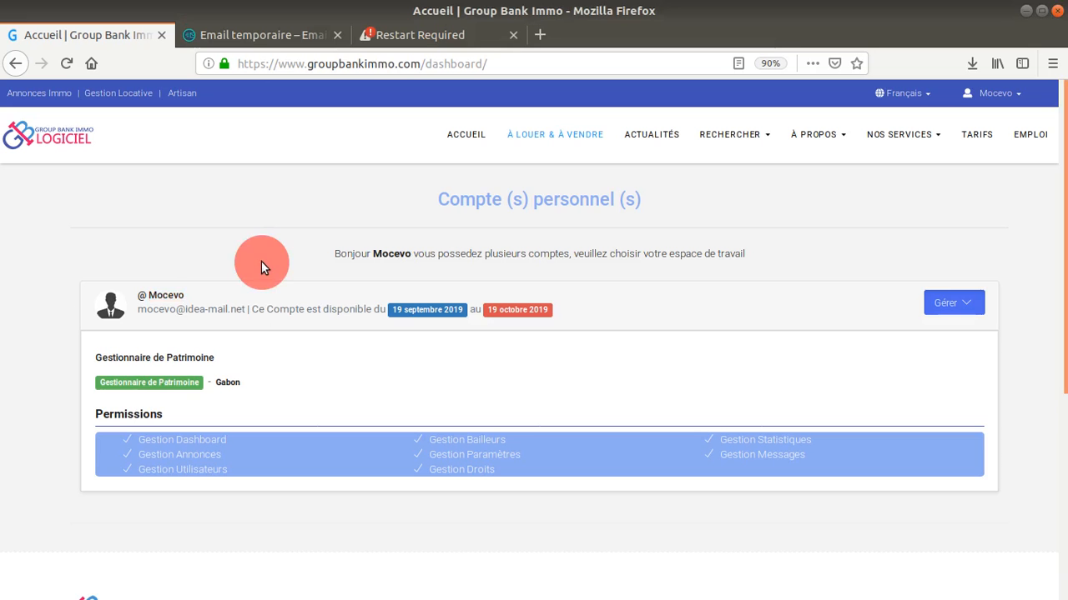
pyautogui.scroll(-5, 525, 344)
pyautogui.scroll(2, 523, 346)
pyautogui.scroll(3, 522, 346)
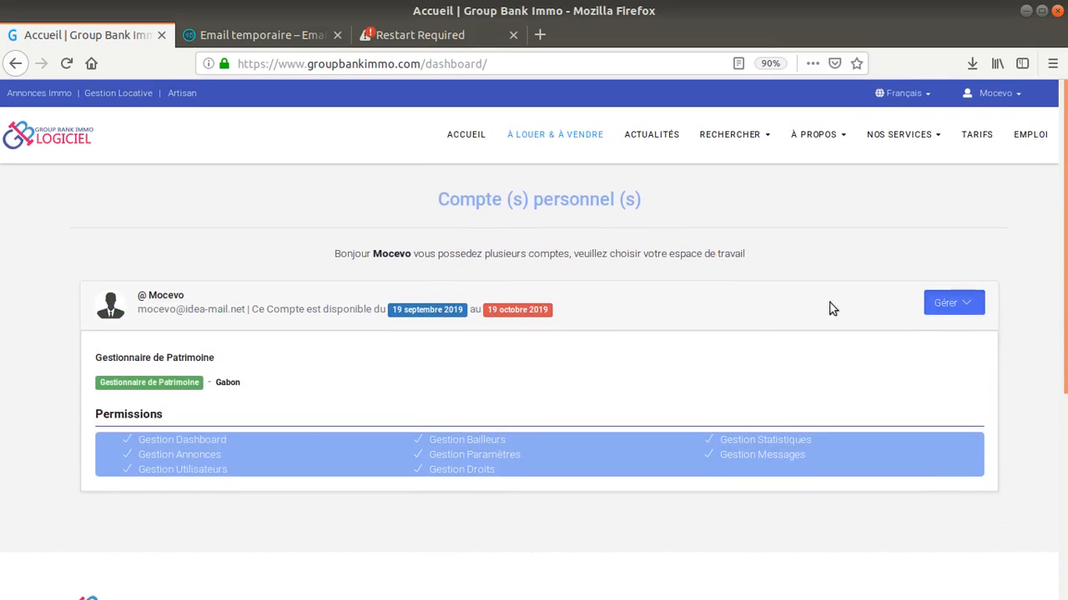
pyautogui.click(951, 303)
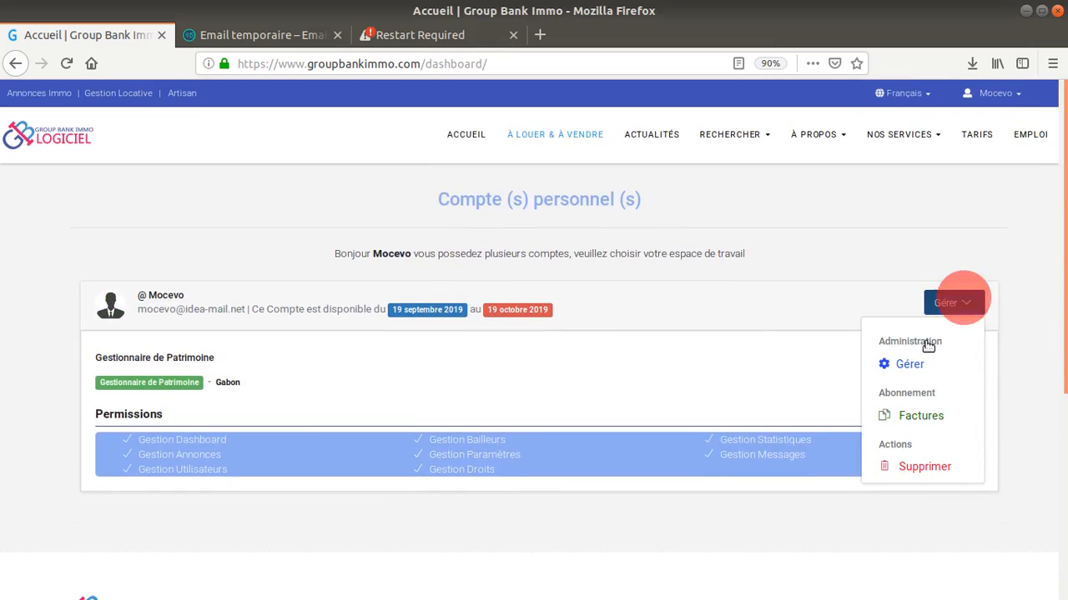
pyautogui.click(908, 368)
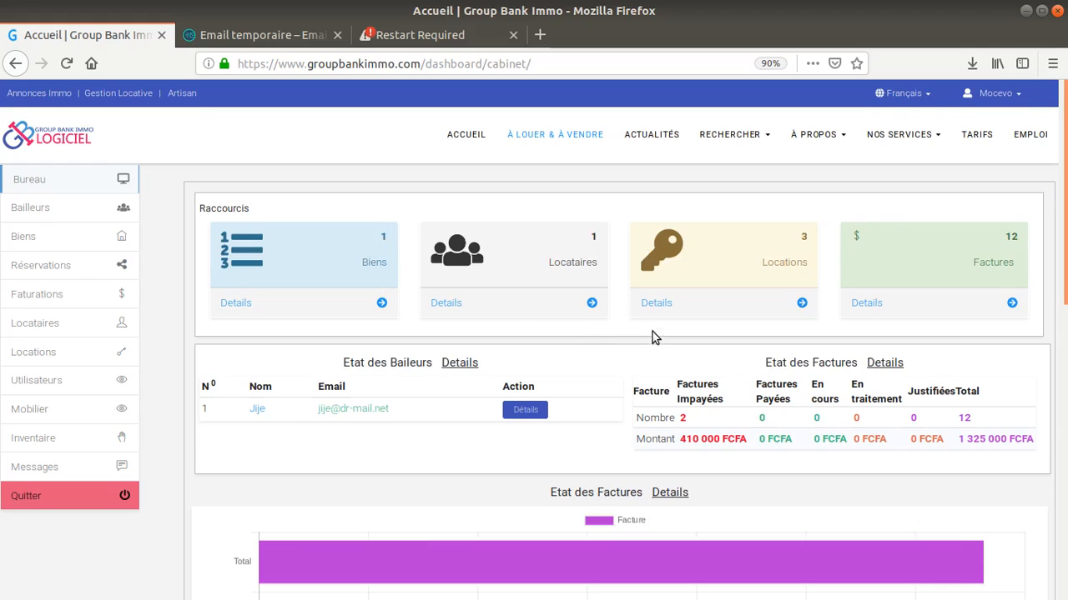
pyautogui.scroll(-10, 643, 324)
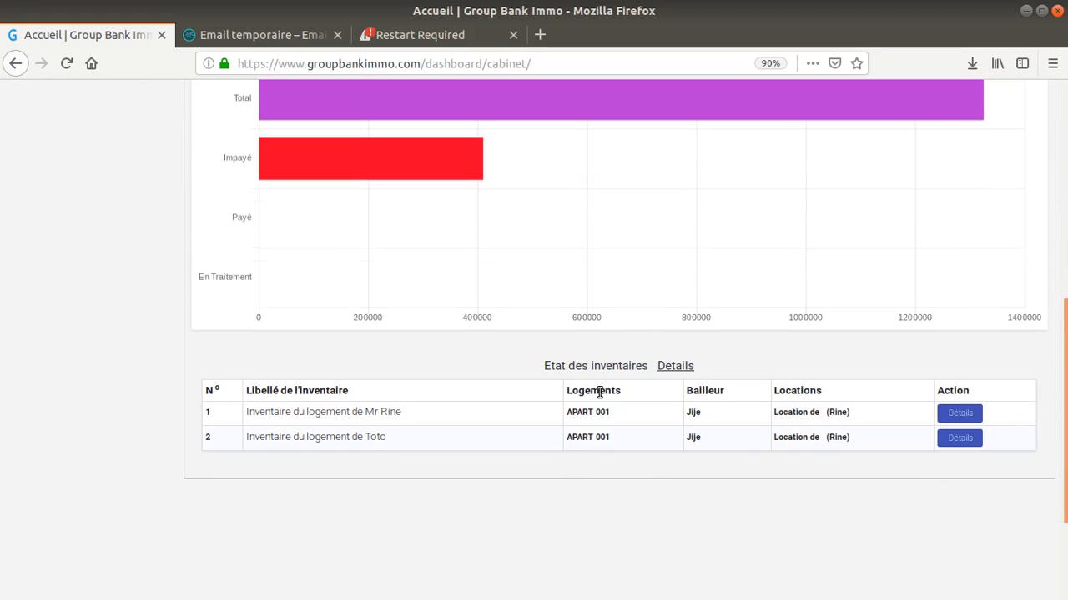
pyautogui.scroll(10, 600, 394)
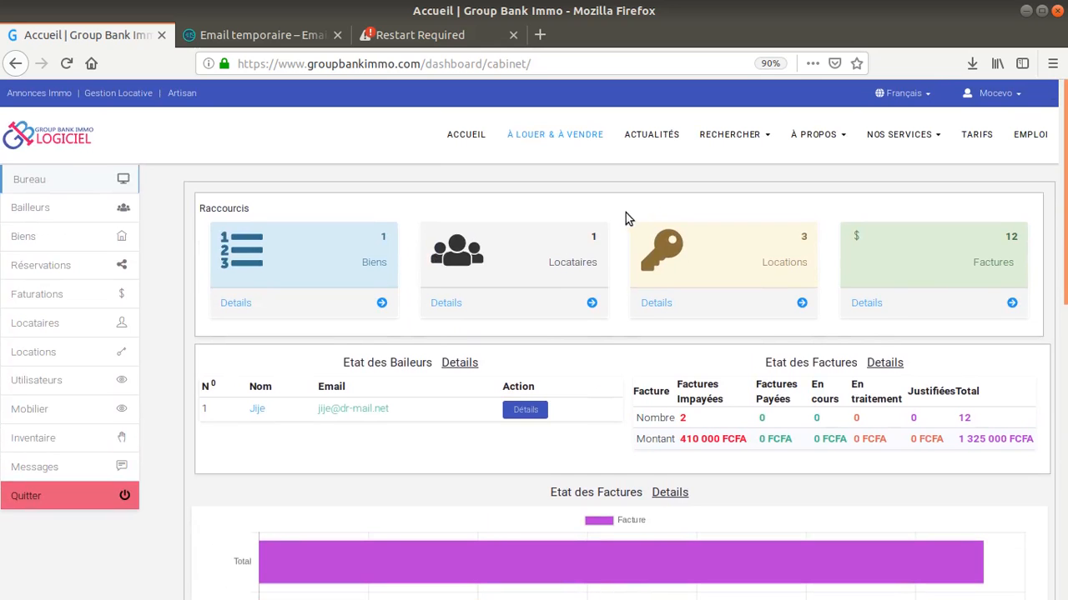
pyautogui.scroll(-10, 667, 359)
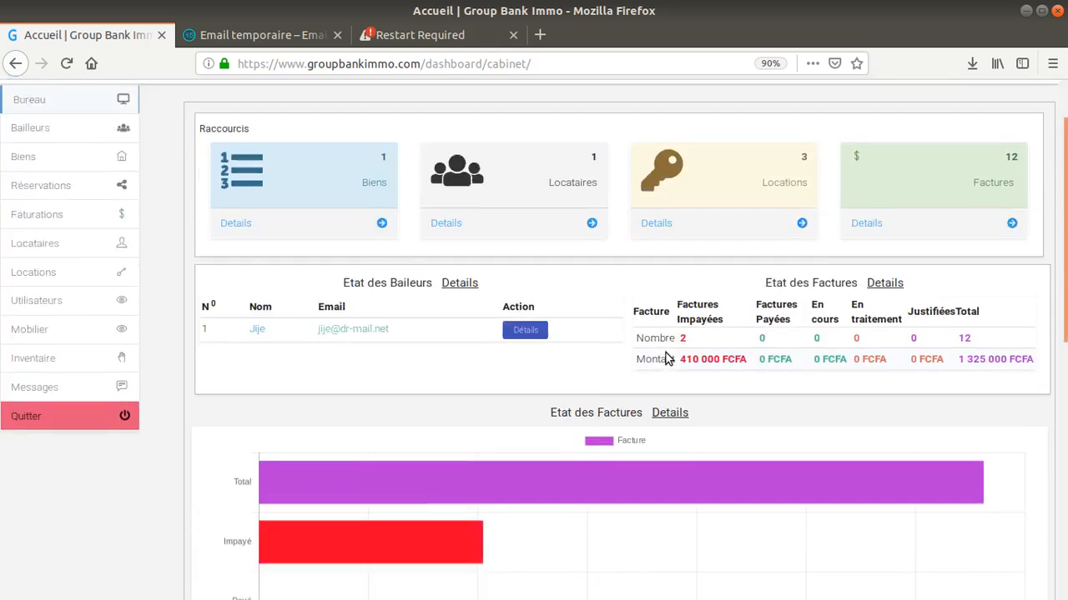
pyautogui.scroll(10, 667, 351)
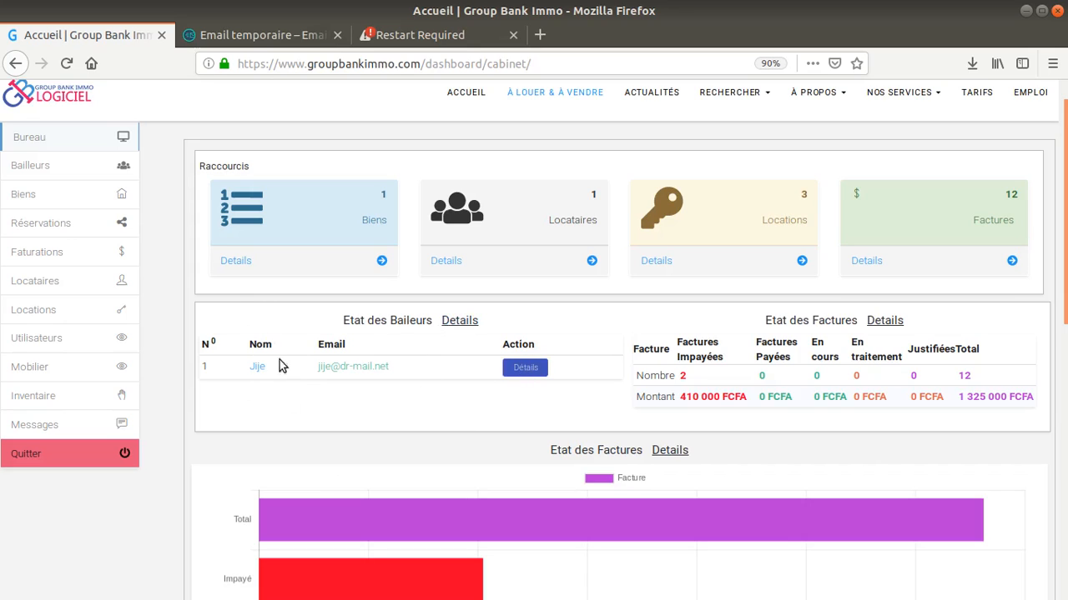
pyautogui.moveTo(241, 370); pyautogui.dragTo(283, 375)
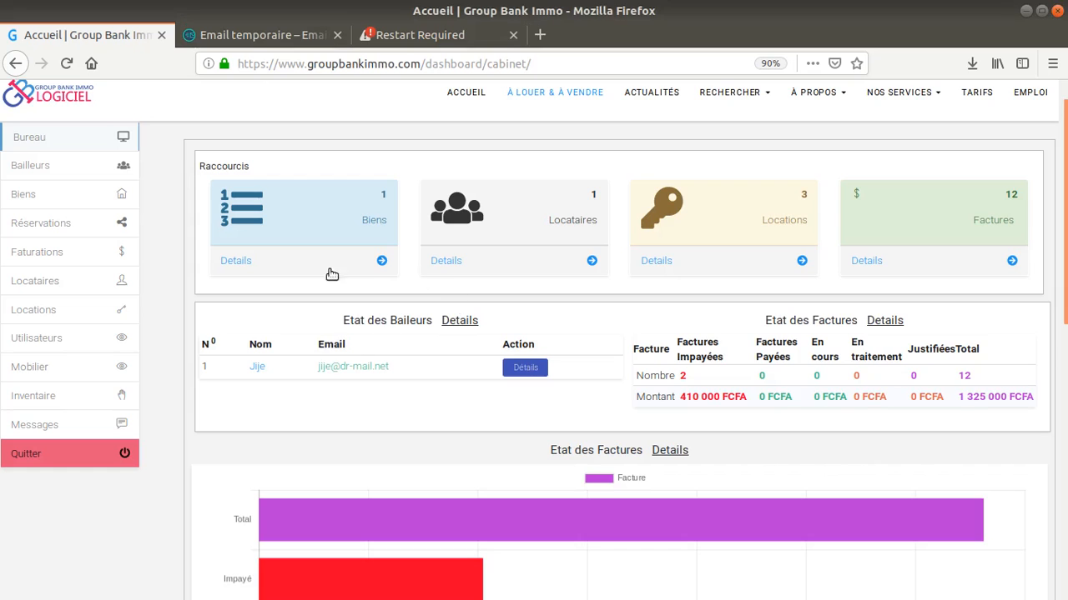
pyautogui.scroll(-7, 318, 310)
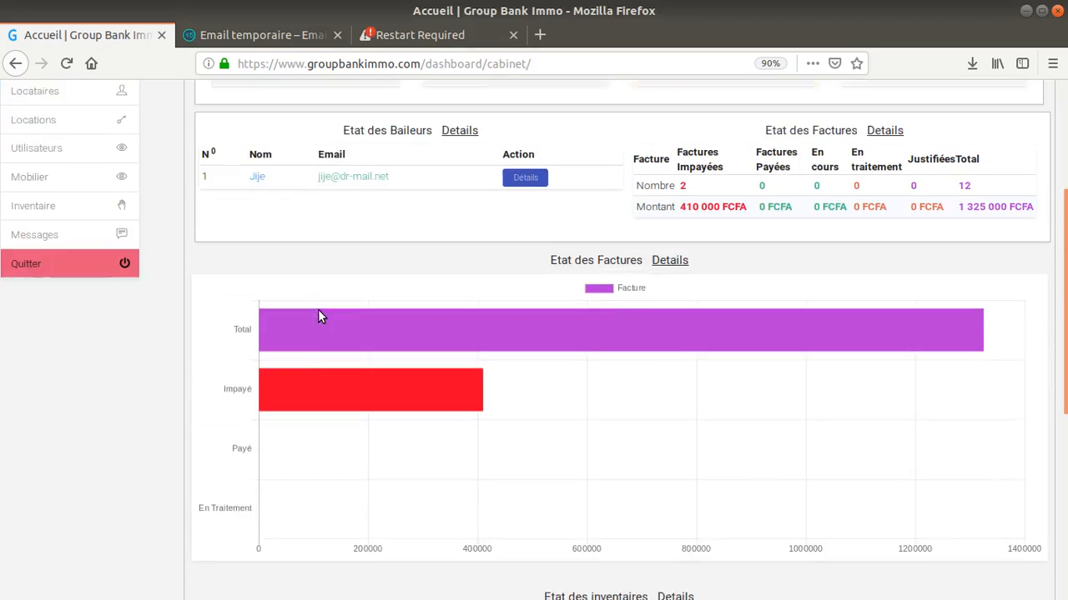
pyautogui.scroll(4, 318, 309)
pyautogui.scroll(4, 317, 309)
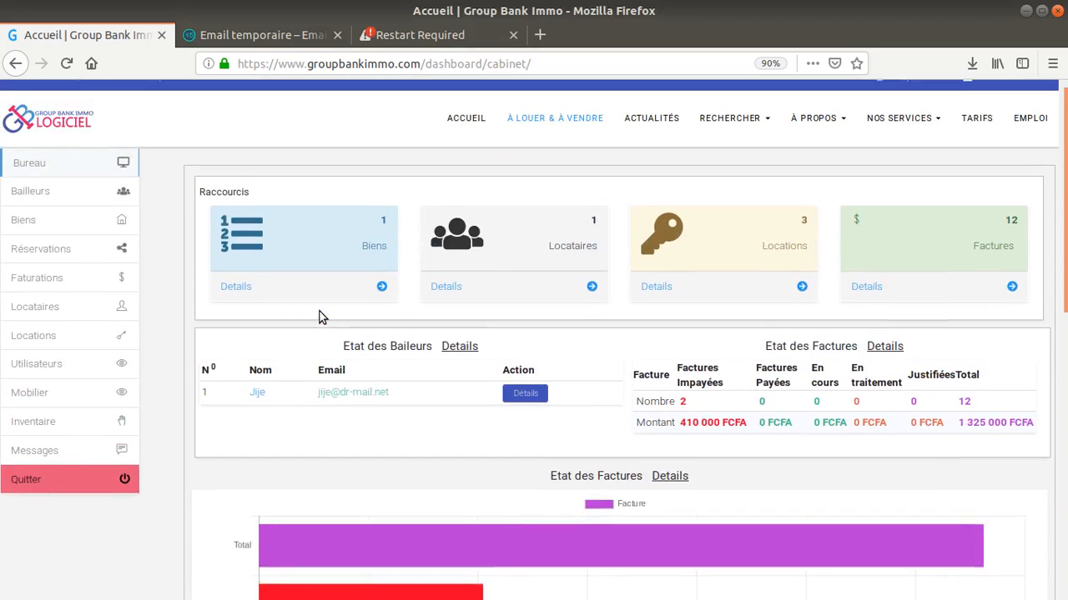
pyautogui.scroll(-4, 591, 406)
pyautogui.scroll(-2, 592, 406)
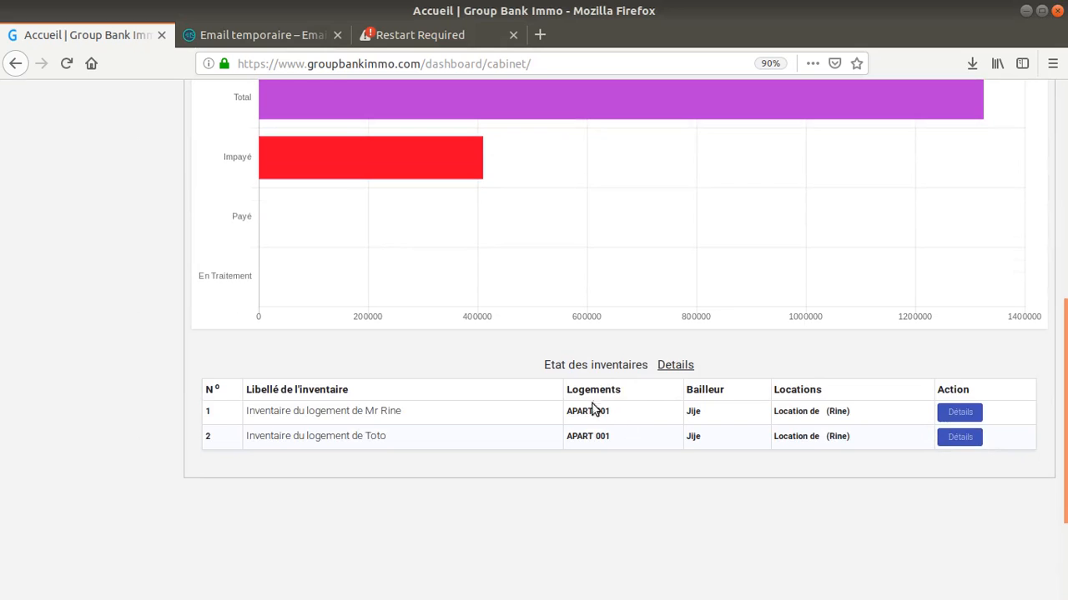
pyautogui.scroll(4, 222, 278)
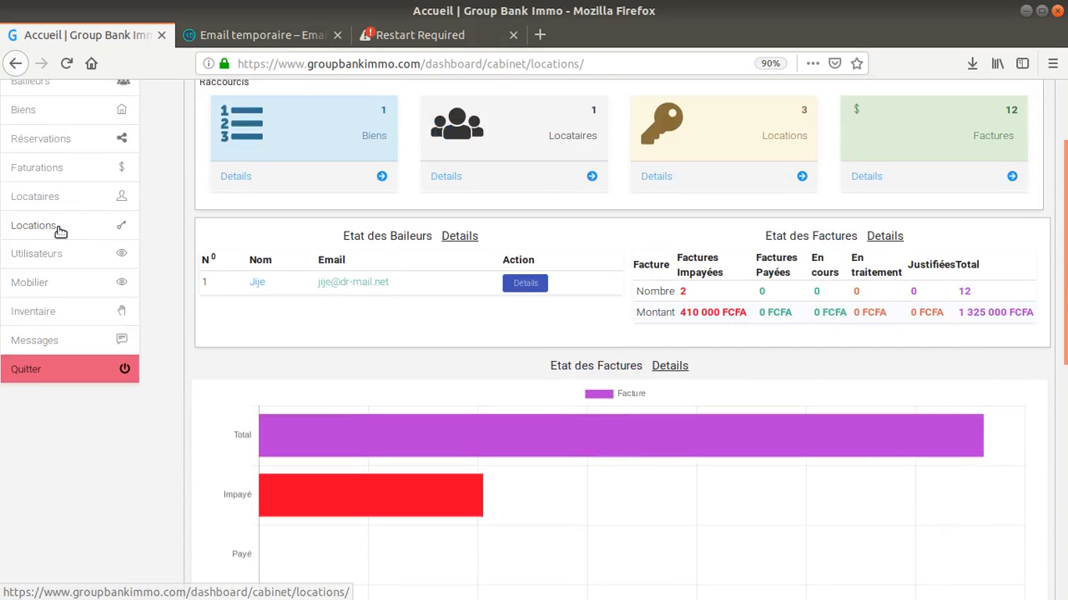
# Step: Browse Locations, Facturations, Réservations and Biens, viewing the 2 housing units of Immeuble libreville
pyautogui.click(60, 231)
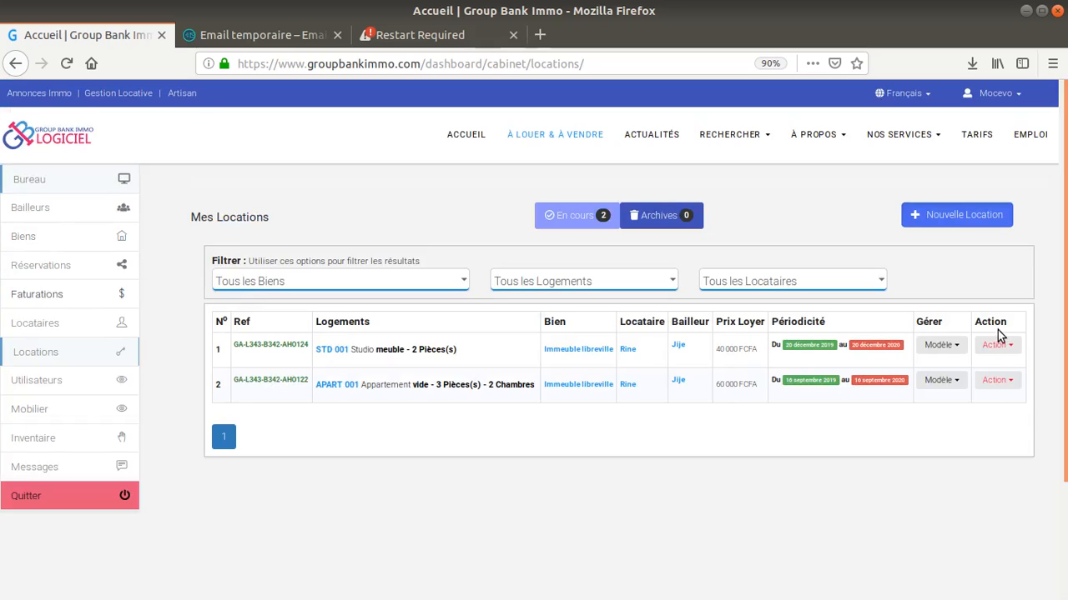
pyautogui.click(37, 294)
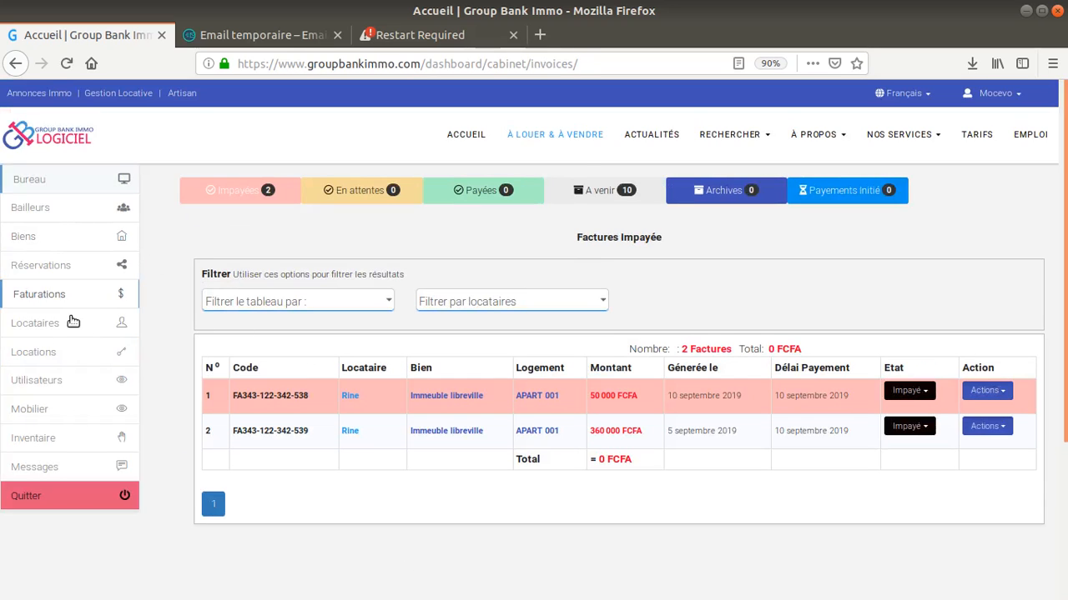
pyautogui.click(67, 265)
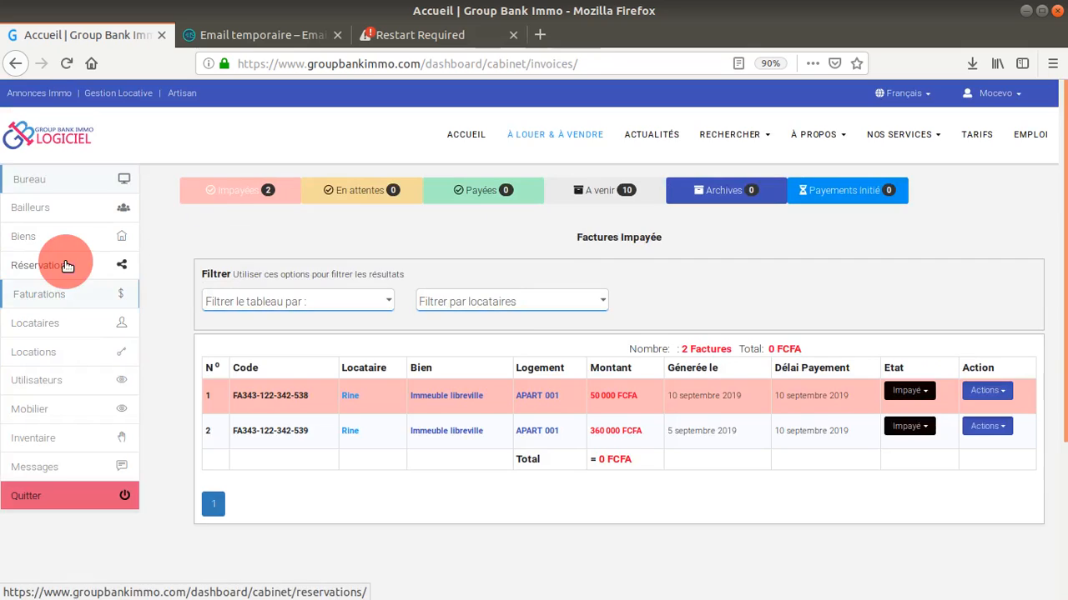
pyautogui.click(48, 241)
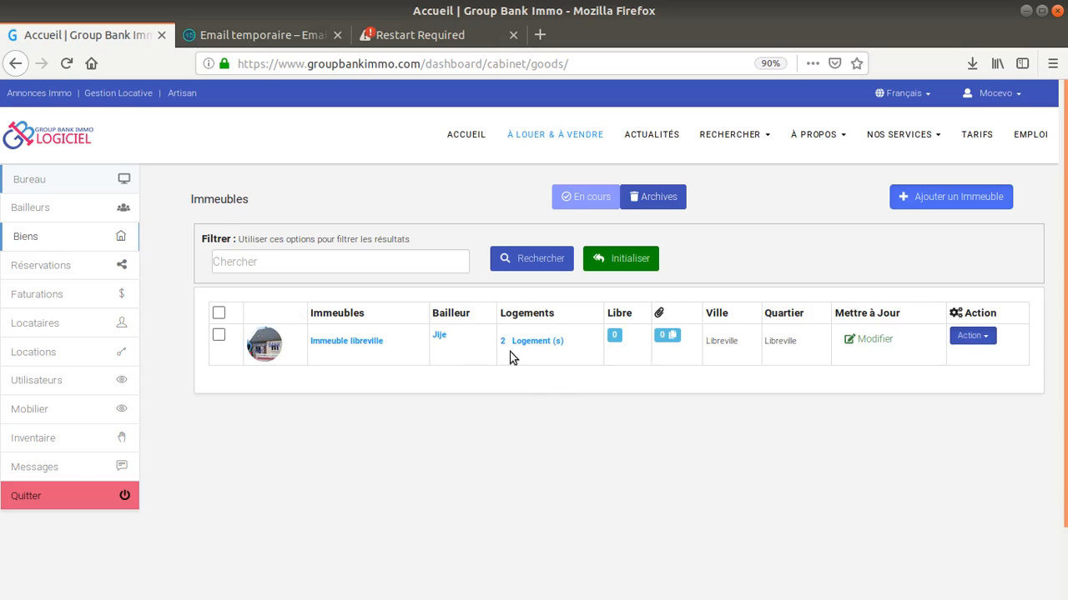
pyautogui.click(528, 341)
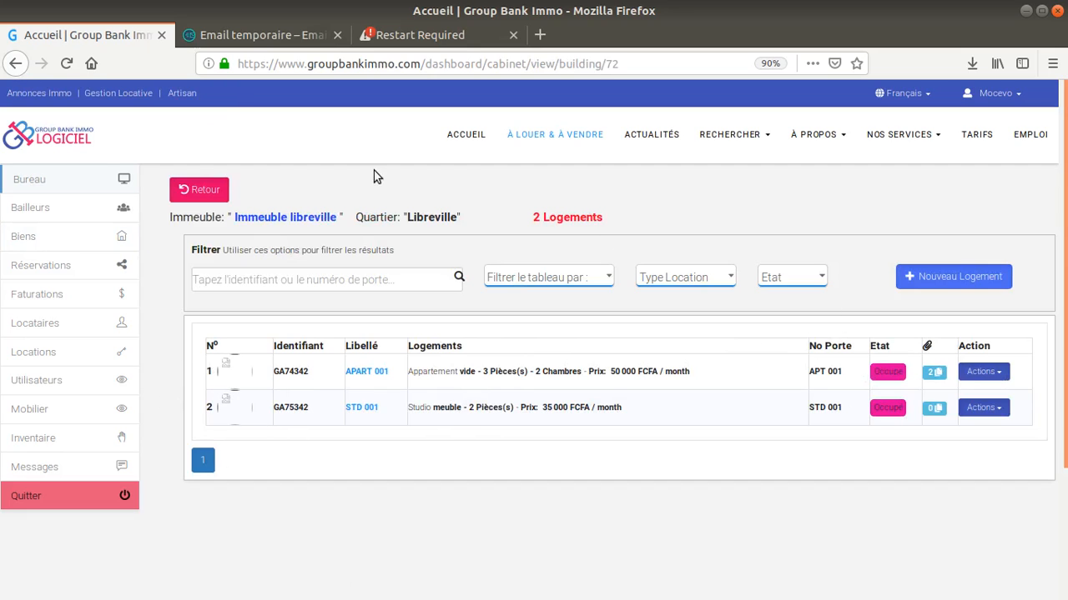
pyautogui.click(16, 64)
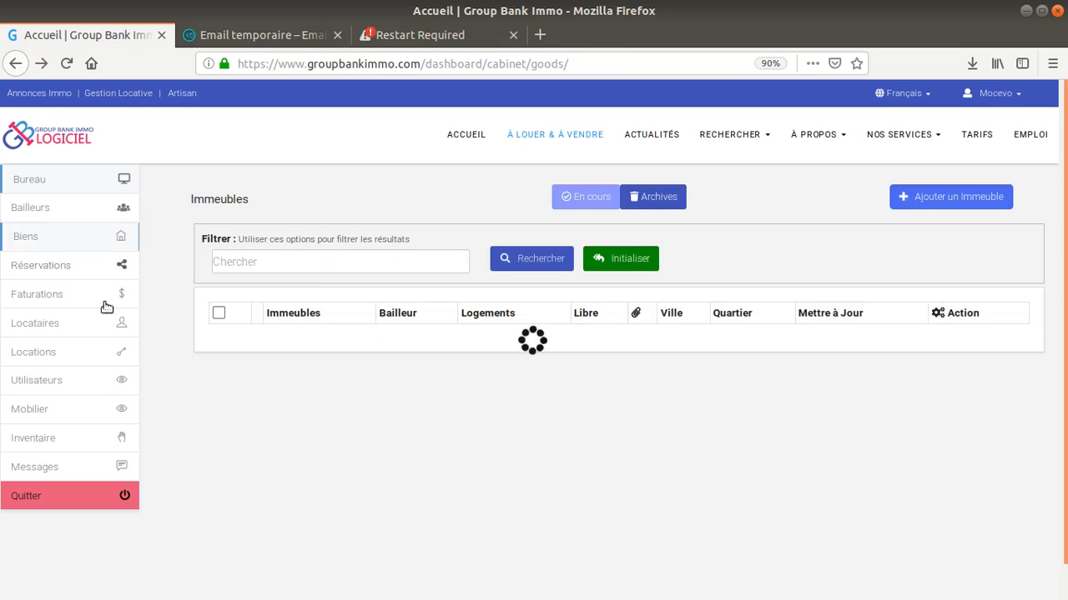
# Step: Browse Locataires, Utilisateurs, Mobilier, Inventaire and Biens, then open the Bailleurs list
pyautogui.click(51, 333)
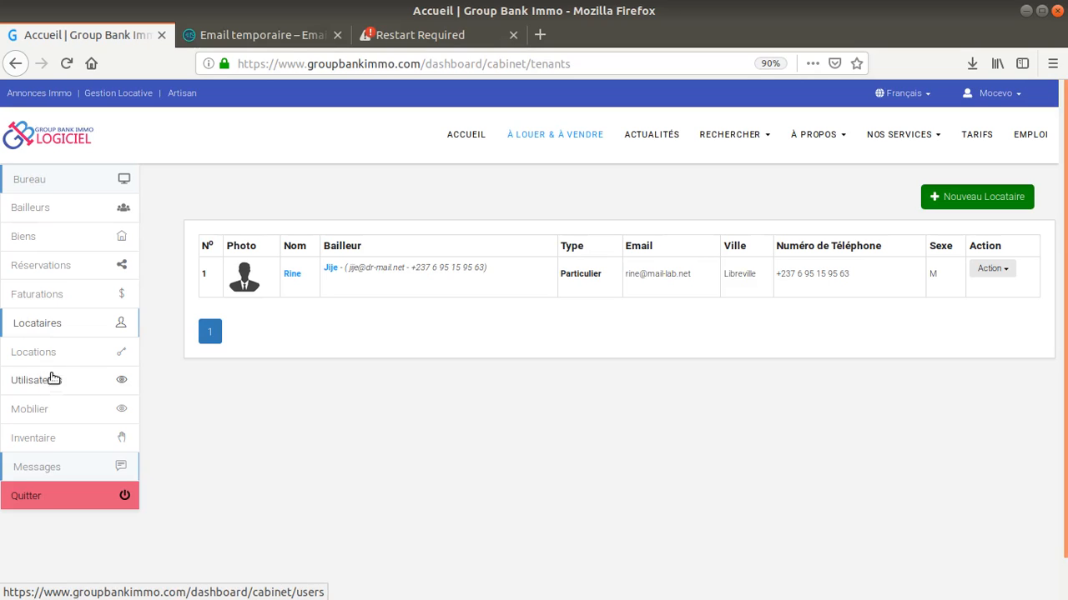
pyautogui.click(67, 381)
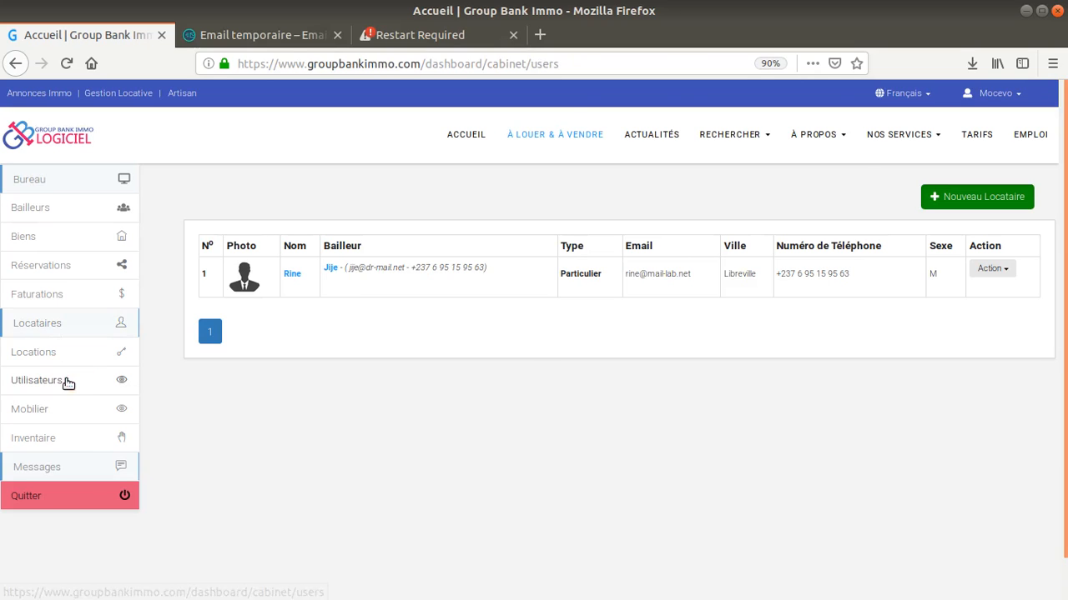
pyautogui.click(60, 406)
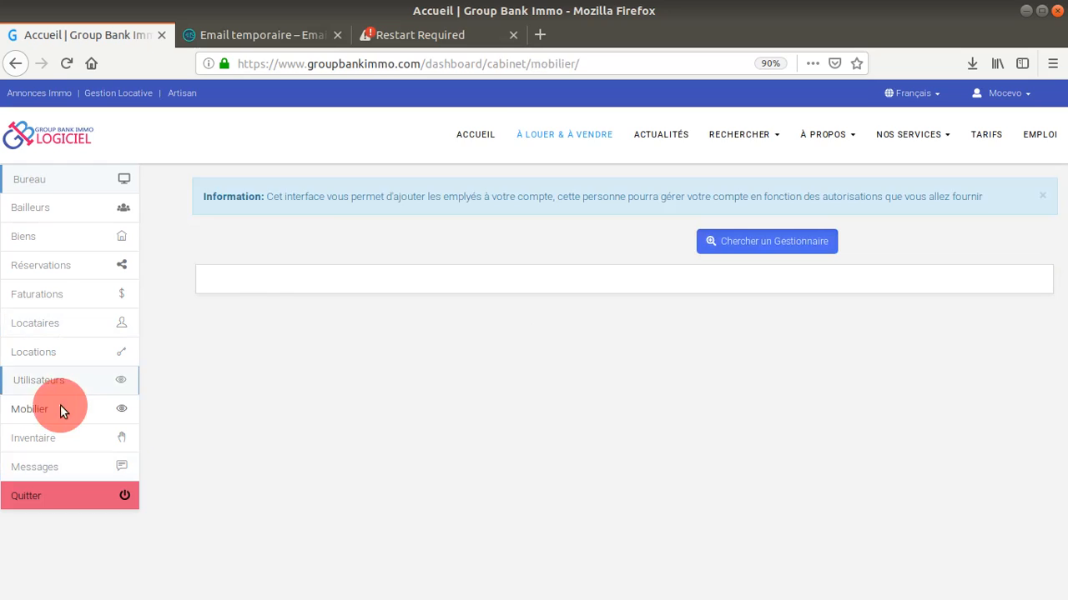
pyautogui.click(82, 447)
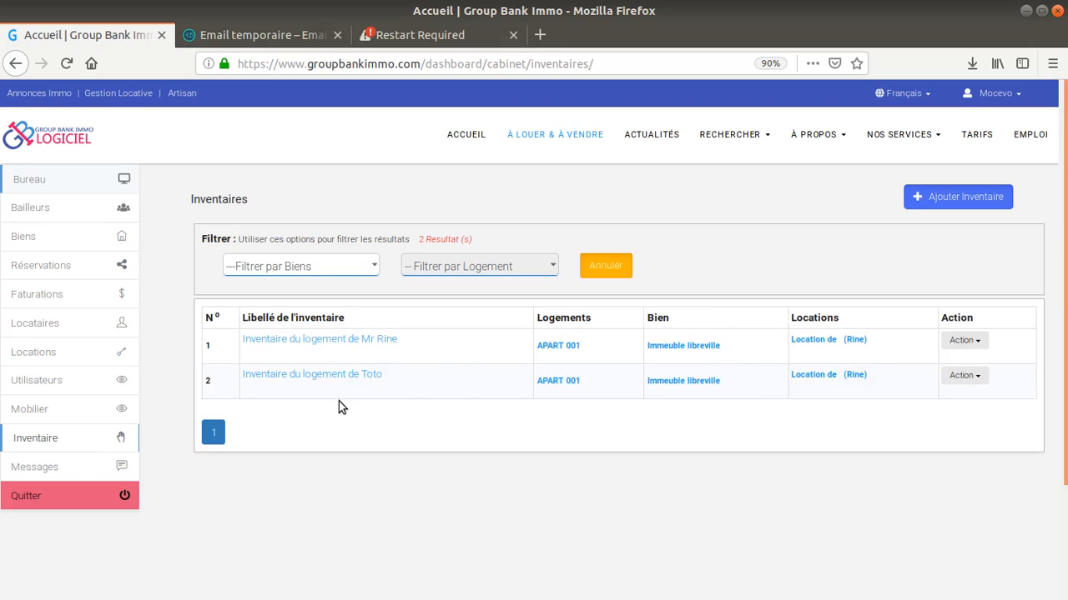
pyautogui.click(73, 233)
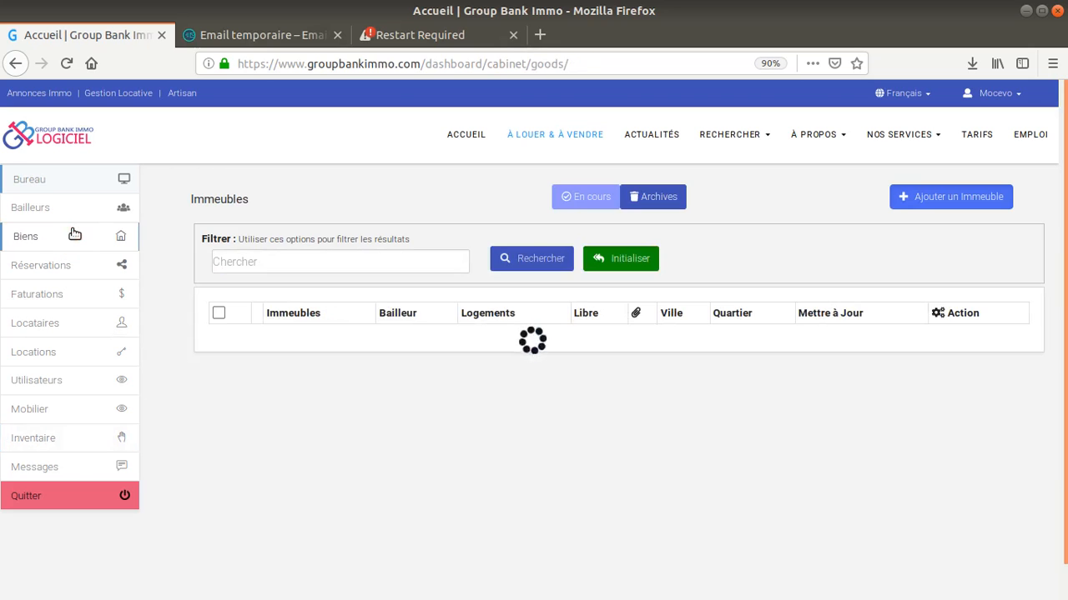
pyautogui.click(72, 209)
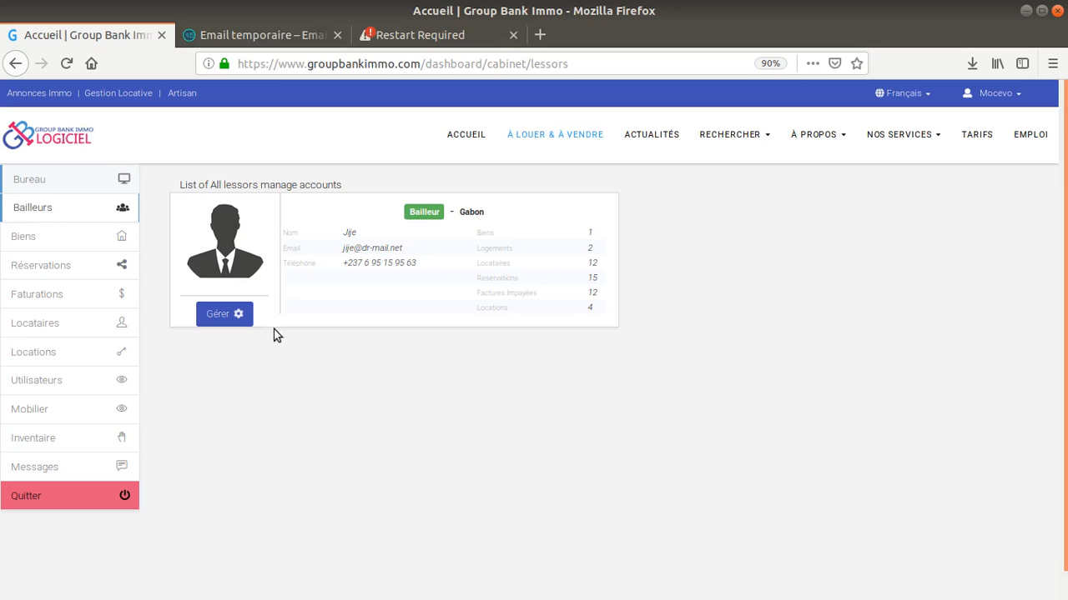
# Step: Enter Jije's lessor dashboard and confirm Mocevo holds all twelve Gestion permissions under Utilisateurs
pyautogui.click(241, 324)
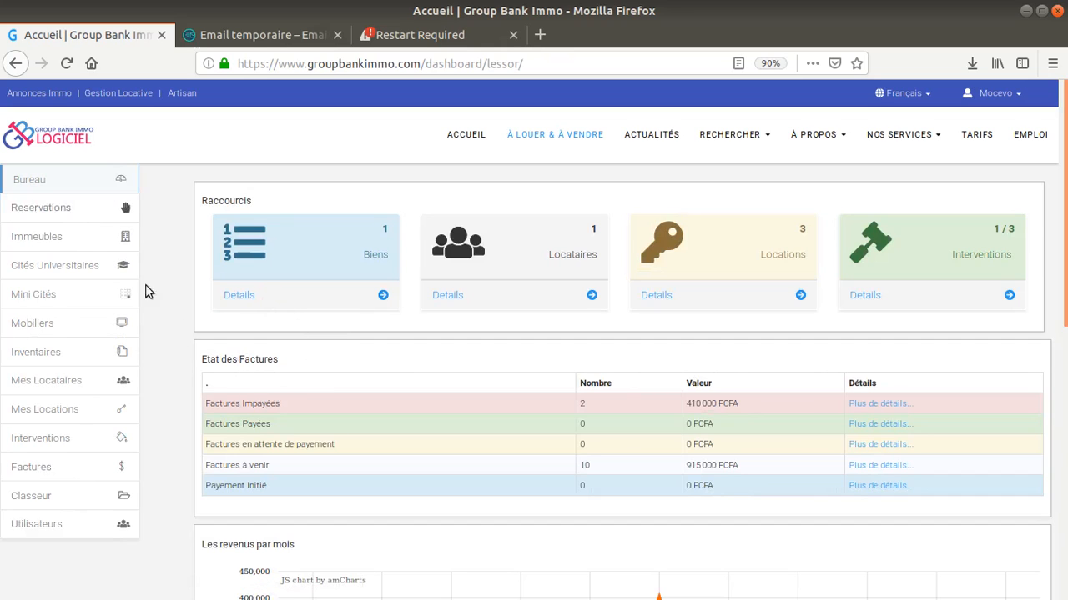
pyautogui.click(105, 538)
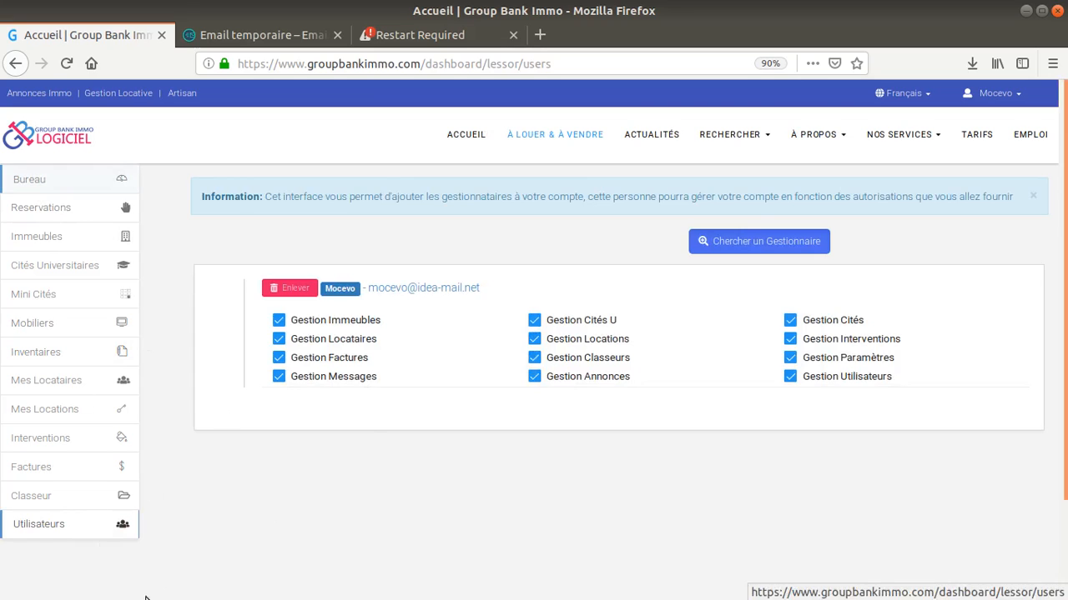
pyautogui.click(1001, 94)
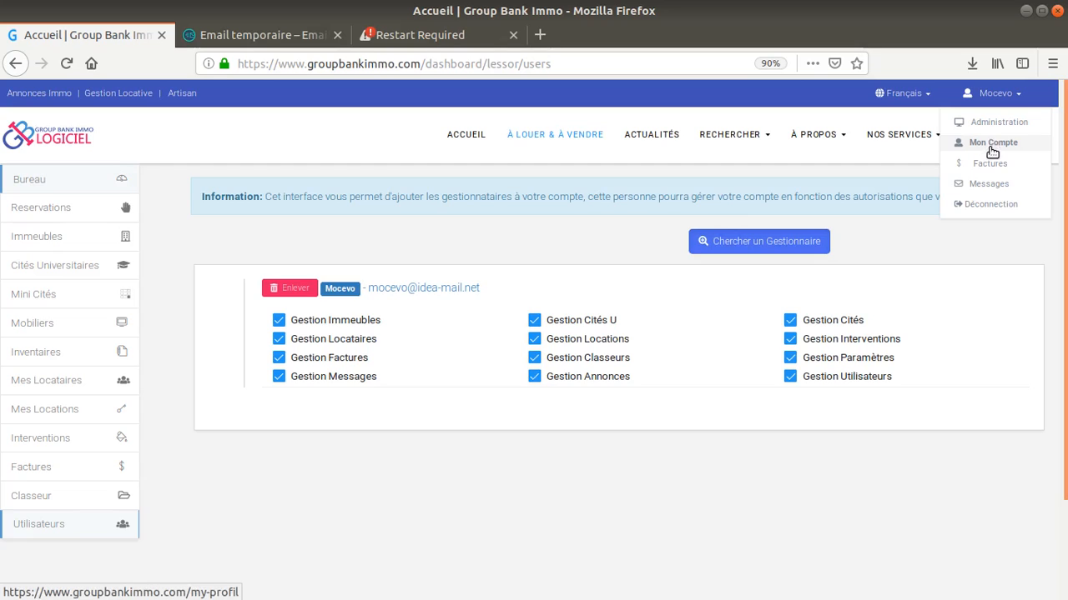
# Step: From Mon Compte, return to the Gestionnaire de Patrimoine cabinet dashboard via Gérer > Gérer
pyautogui.click(990, 120)
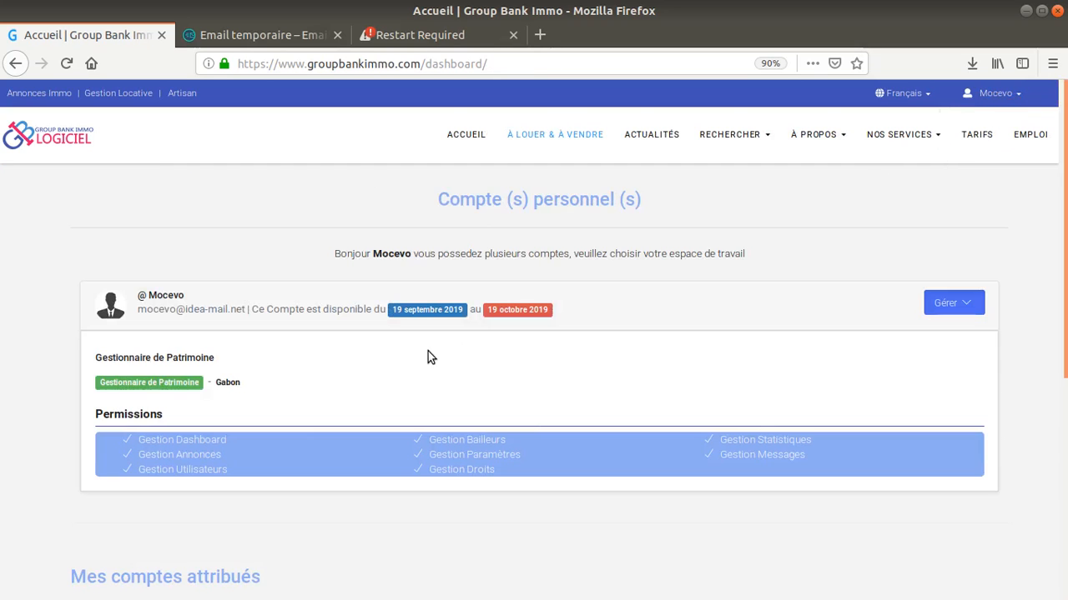
pyautogui.click(971, 302)
pyautogui.click(889, 360)
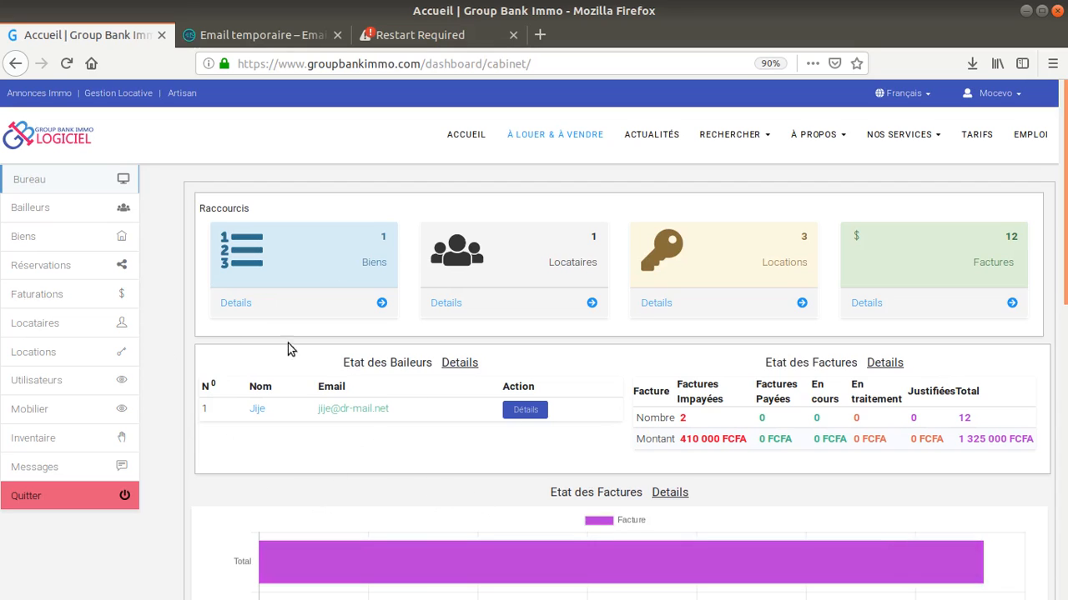
# Step: From Bailleurs, enter Jije's dashboard and review its invoice status and revenue chart
pyautogui.click(38, 213)
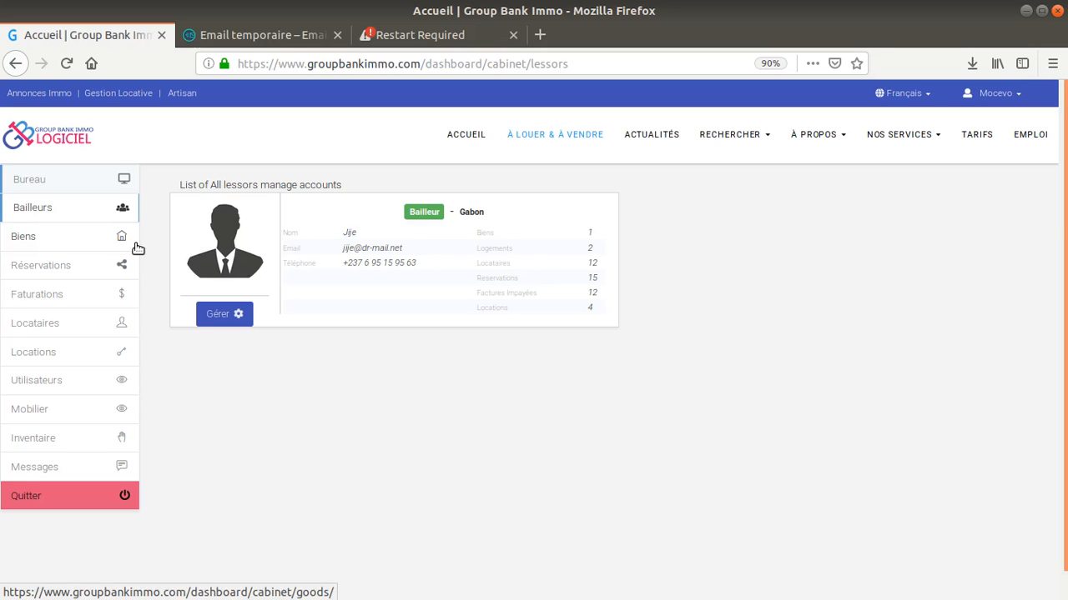
pyautogui.scroll(-1, 291, 283)
pyautogui.scroll(1, 290, 285)
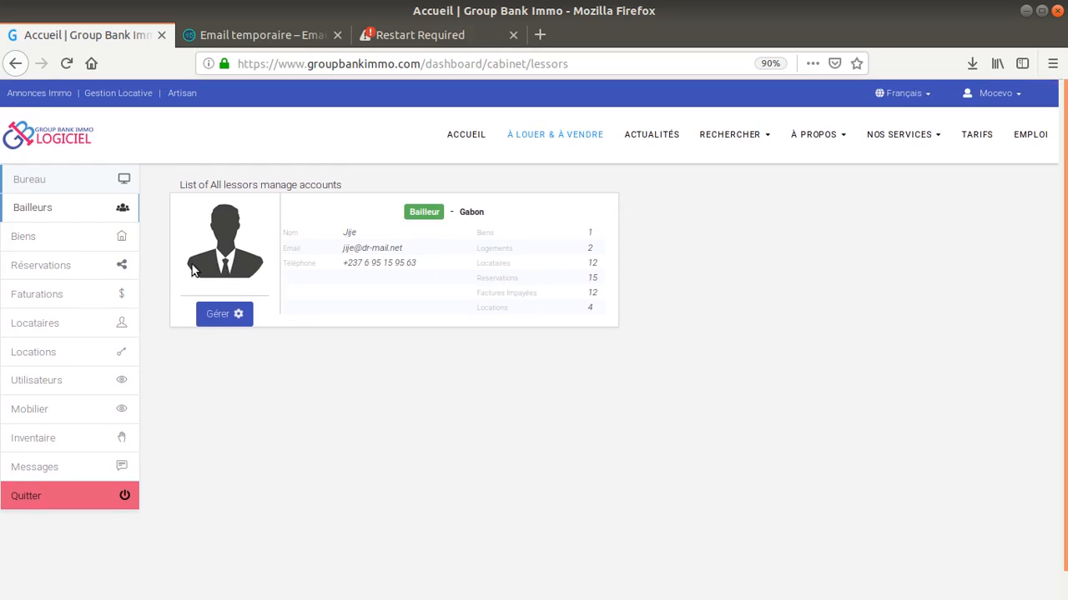
pyautogui.click(219, 317)
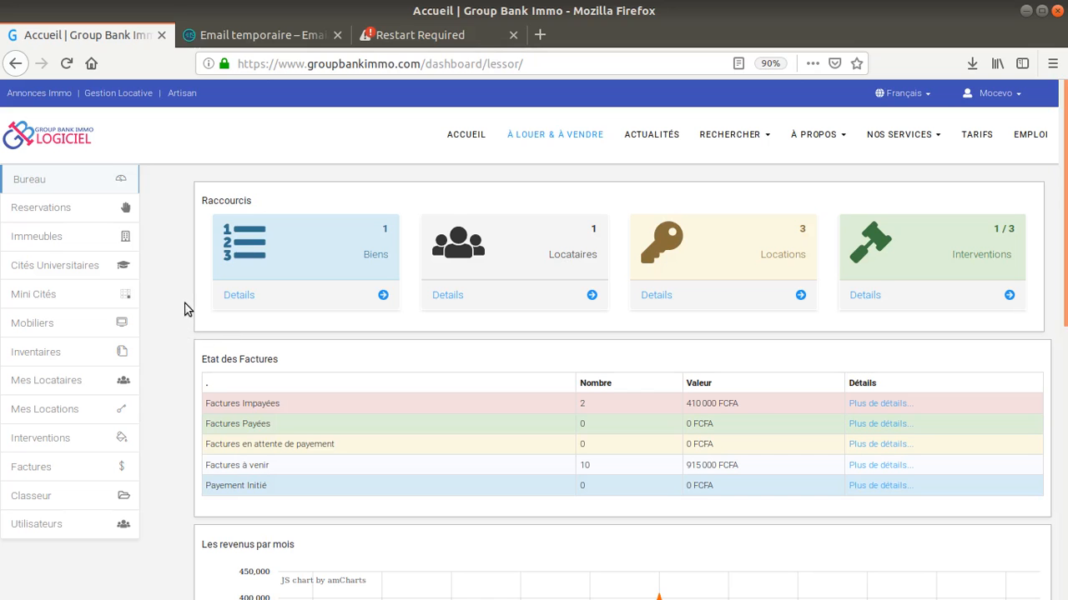
pyautogui.scroll(-6, 479, 327)
pyautogui.scroll(4, 760, 377)
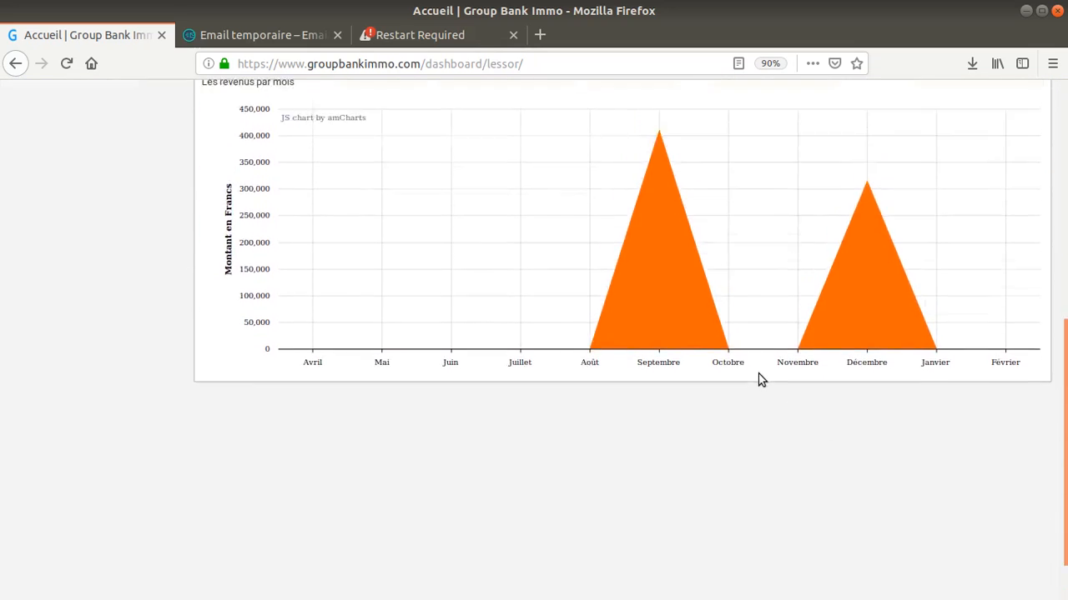
pyautogui.scroll(3, 759, 380)
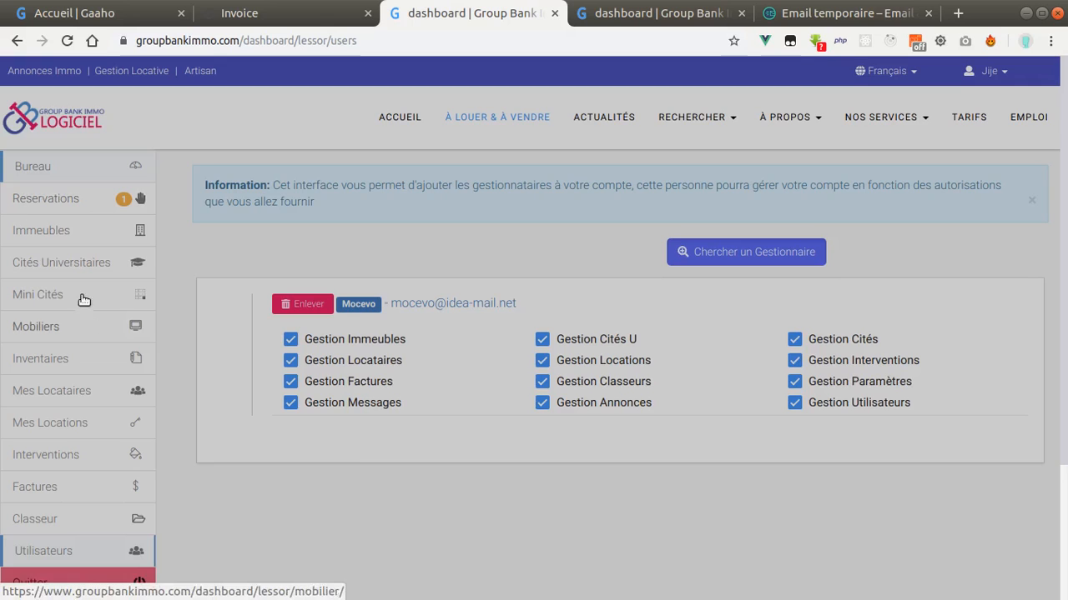
# Step: Review the Chrome users page, then switch to the Firefox window with the manager's dashboard
pyautogui.scroll(-3, 103, 317)
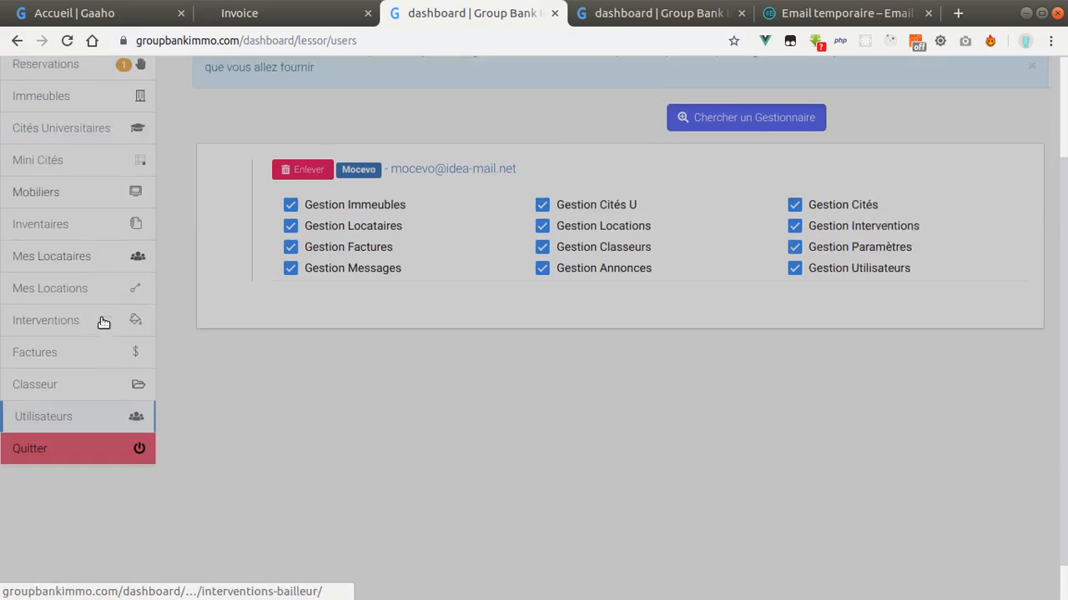
pyautogui.scroll(3, 108, 317)
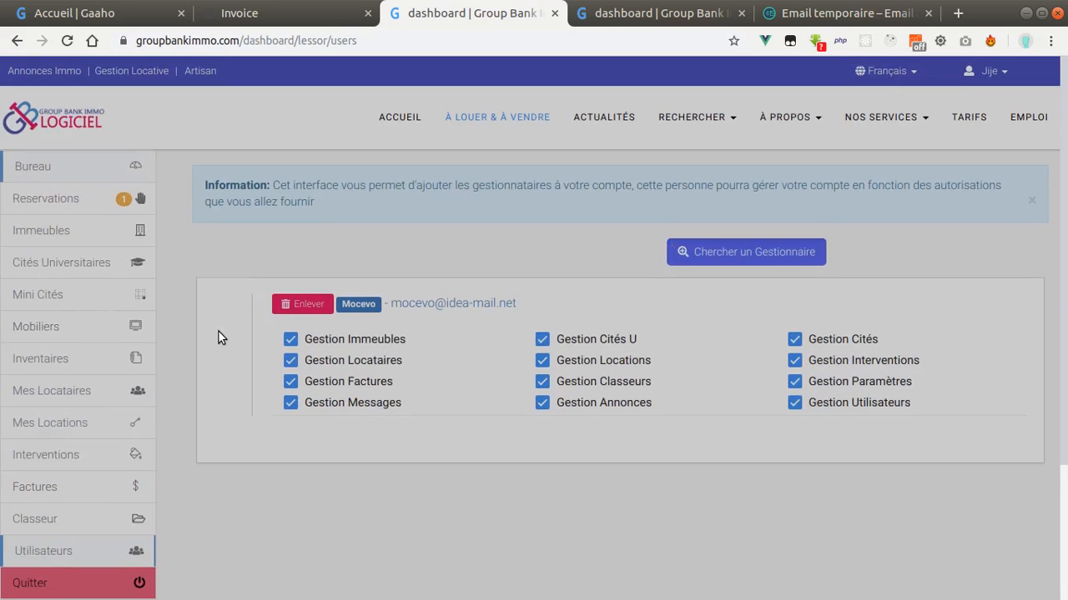
pyautogui.scroll(-3, 217, 331)
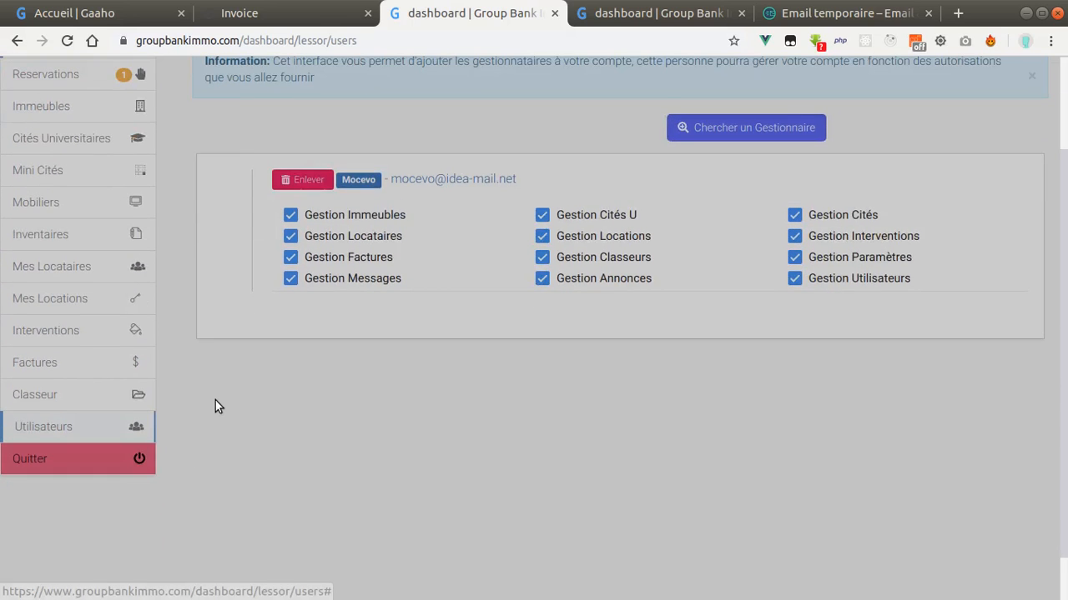
pyautogui.scroll(3, 215, 400)
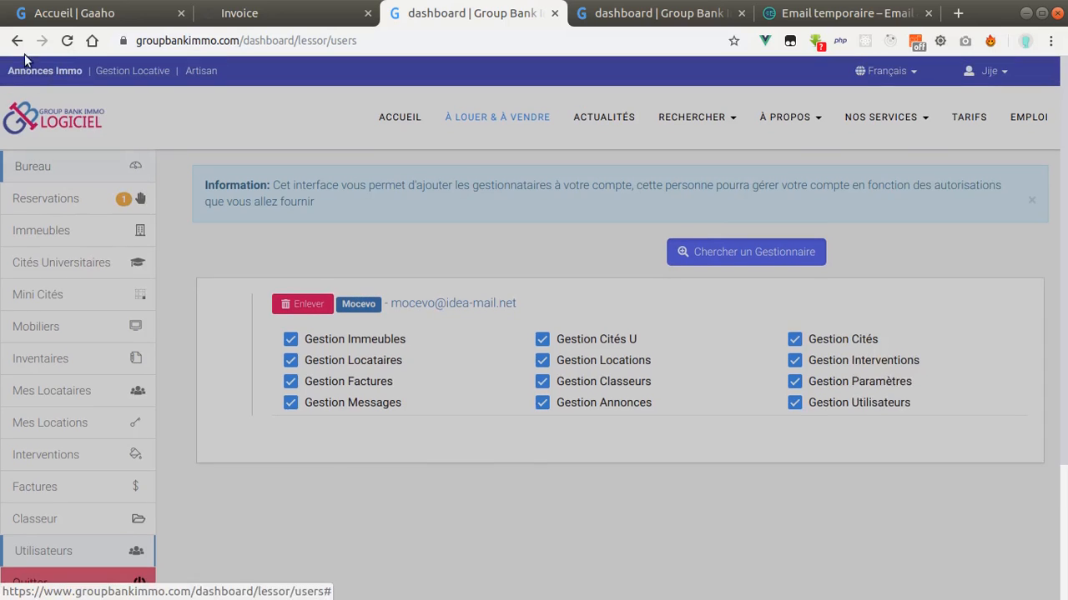
pyautogui.hotkey('alt', 'Tab')
pyautogui.scroll(-4, 225, 264)
pyautogui.scroll(4, 230, 260)
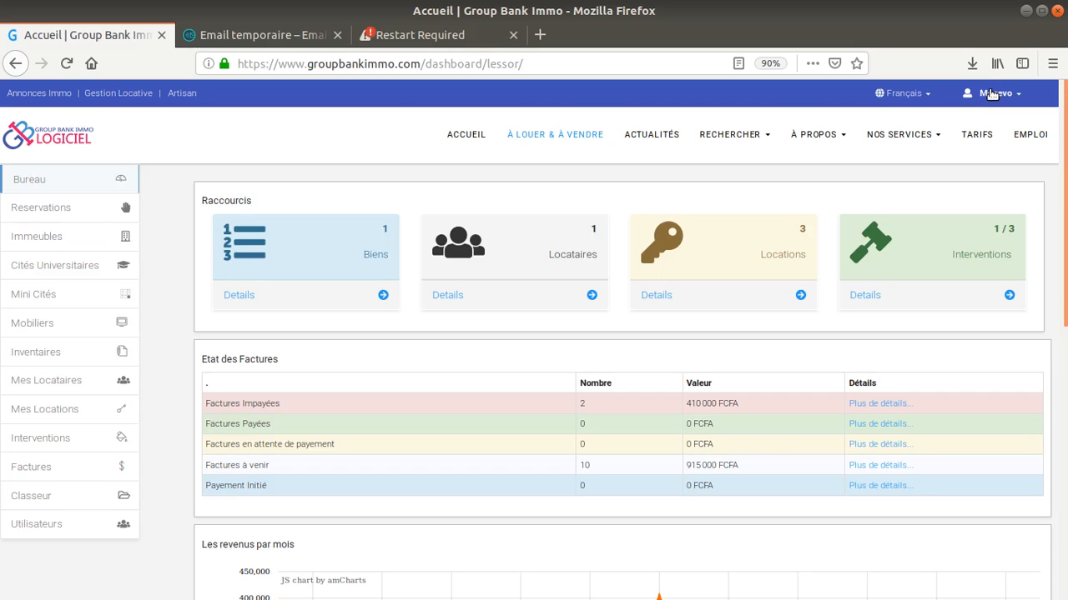
# Step: From the Administration page's Mes comptes attribués, re-enter the cabinet workspace via Gérer > Gérer
pyautogui.click(990, 93)
pyautogui.click(991, 122)
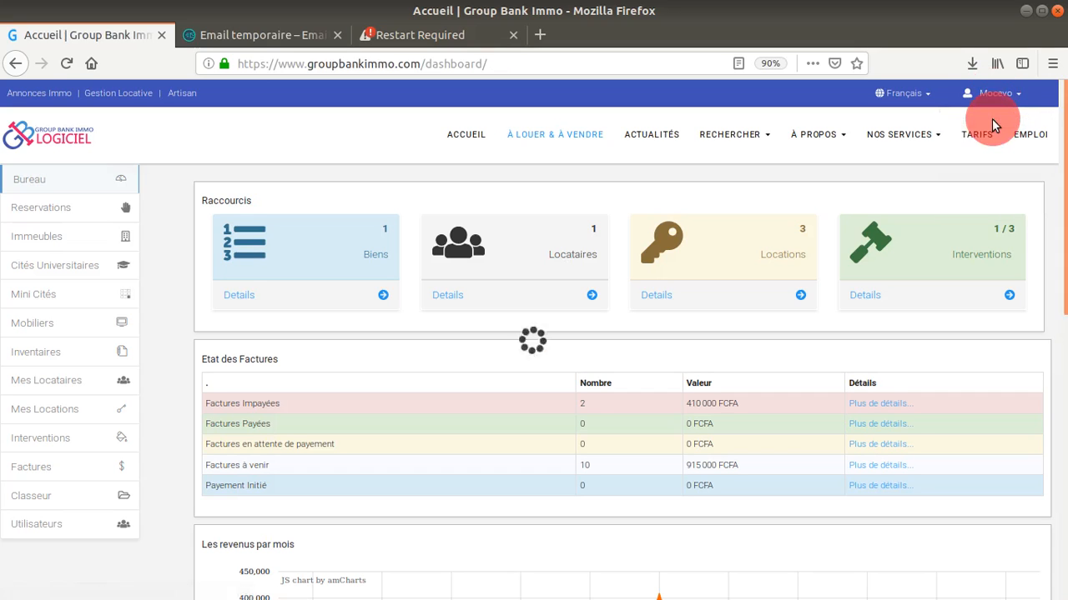
pyautogui.scroll(-4, 561, 334)
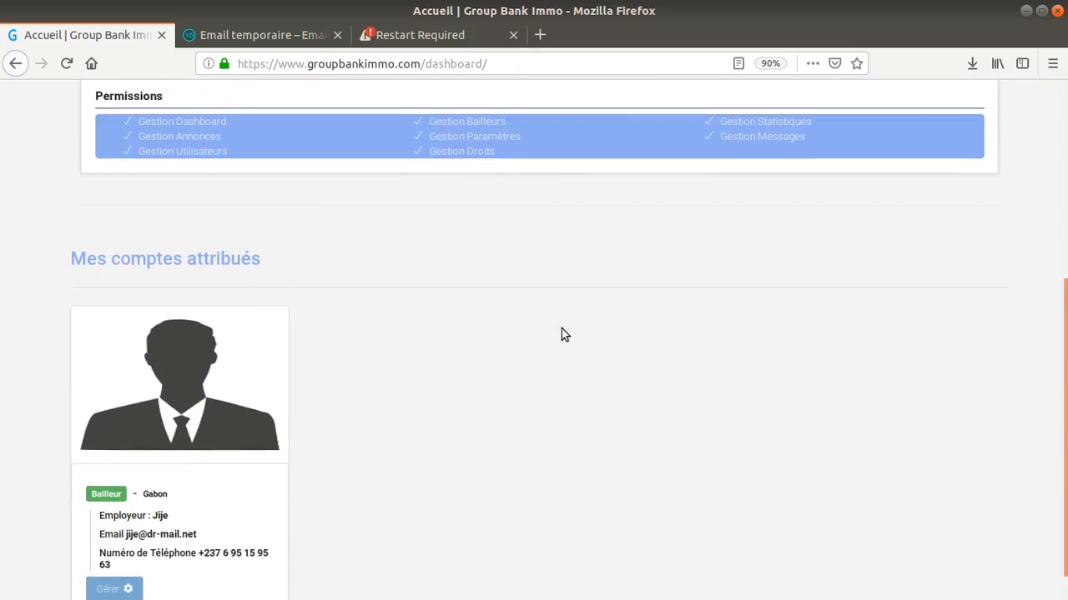
pyautogui.scroll(-1, 561, 335)
pyautogui.moveTo(53, 221); pyautogui.dragTo(262, 224)
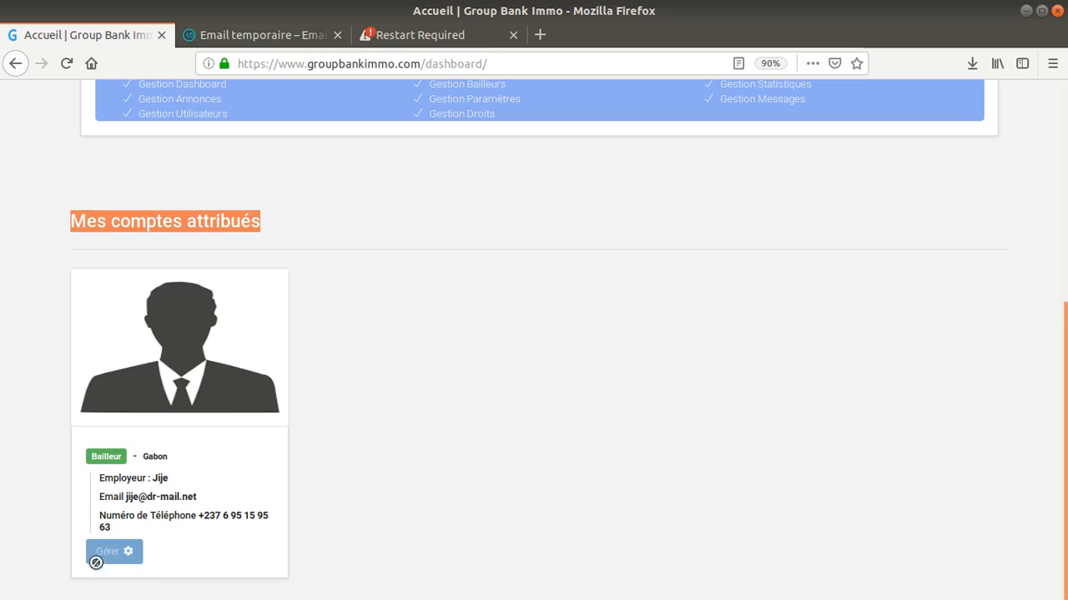
pyautogui.click(446, 288)
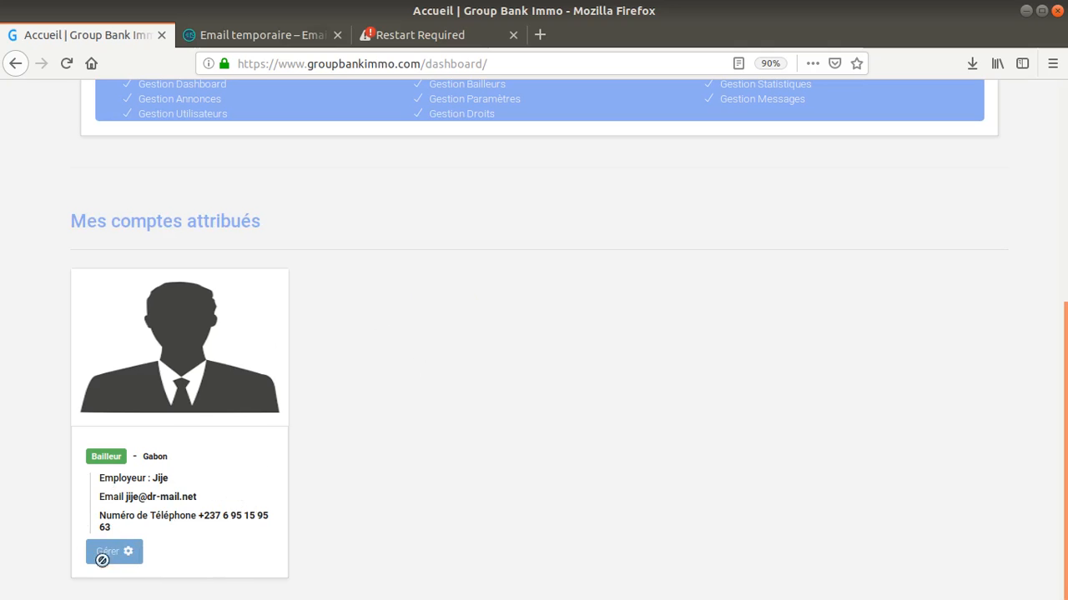
pyautogui.scroll(8, 312, 434)
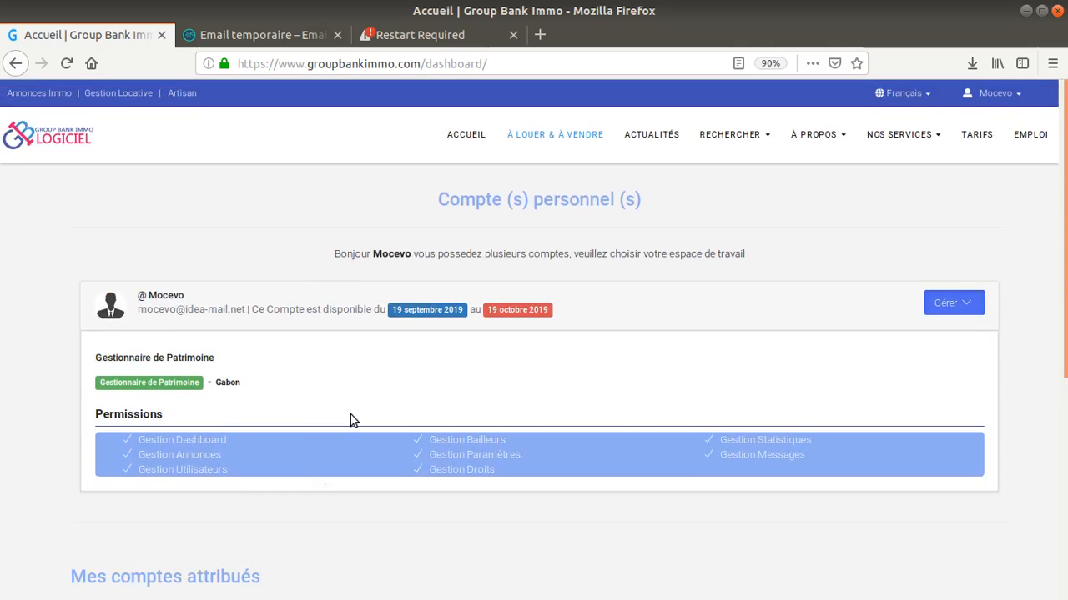
pyautogui.click(959, 304)
pyautogui.click(904, 369)
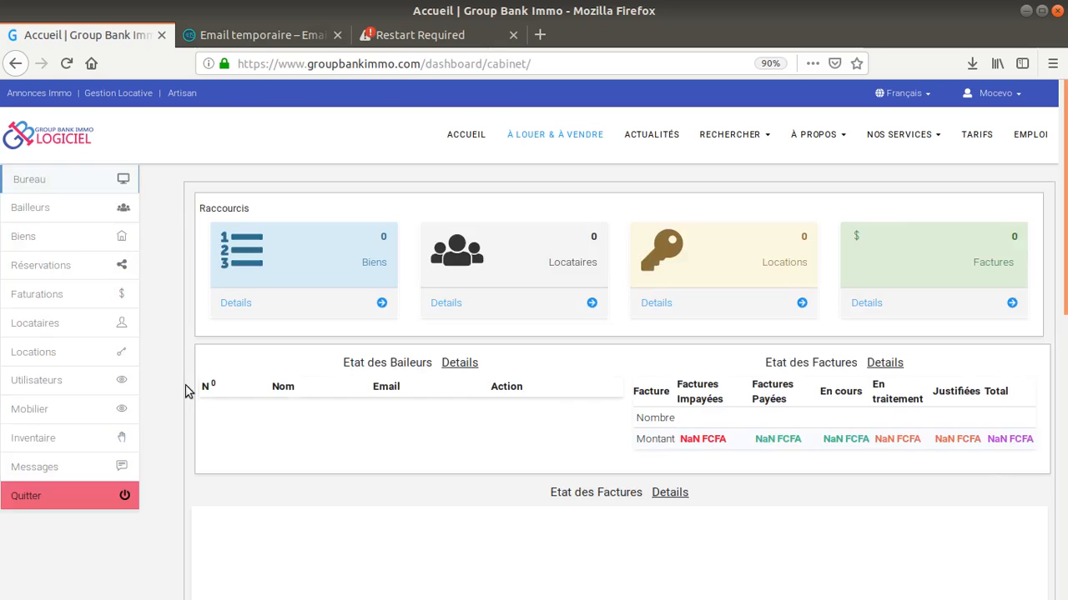
# Step: Quit and re-enter the cabinet workspace, then start a new building from Biens > Ajouter un Immeuble
pyautogui.click(72, 210)
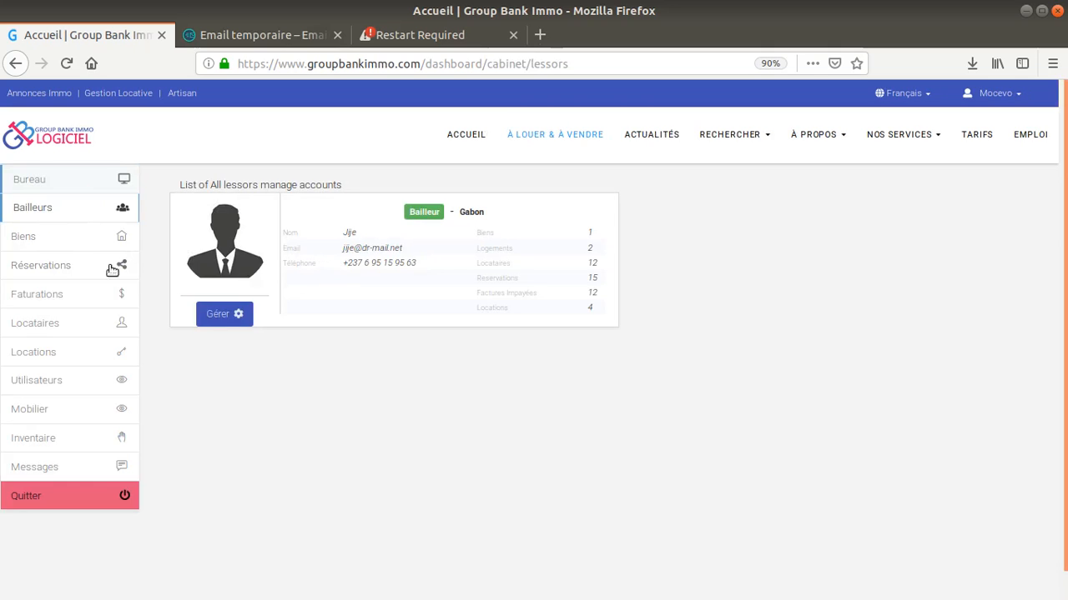
pyautogui.click(86, 499)
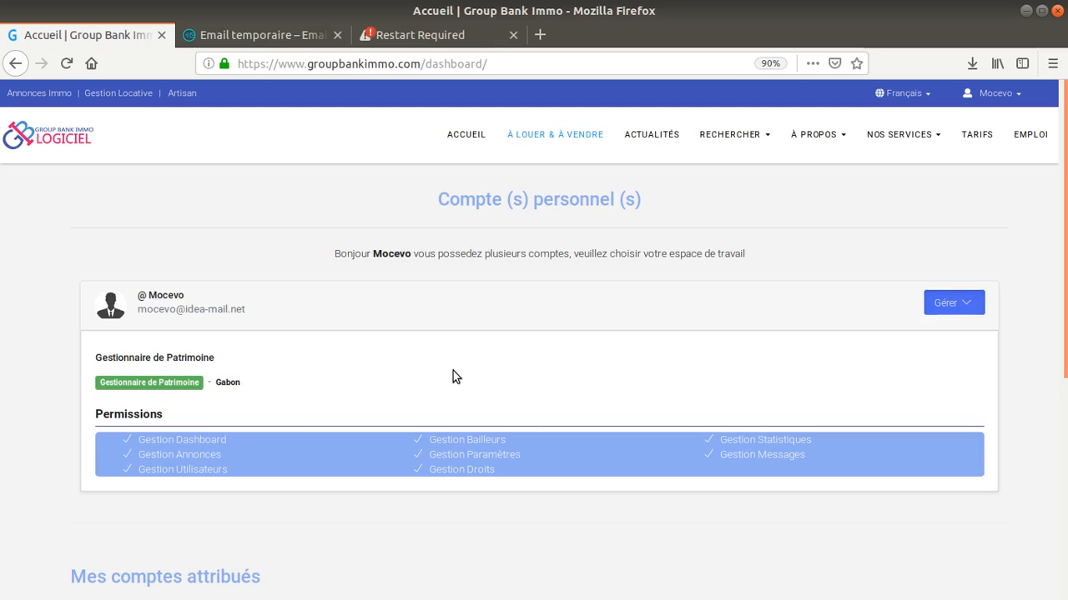
pyautogui.click(933, 302)
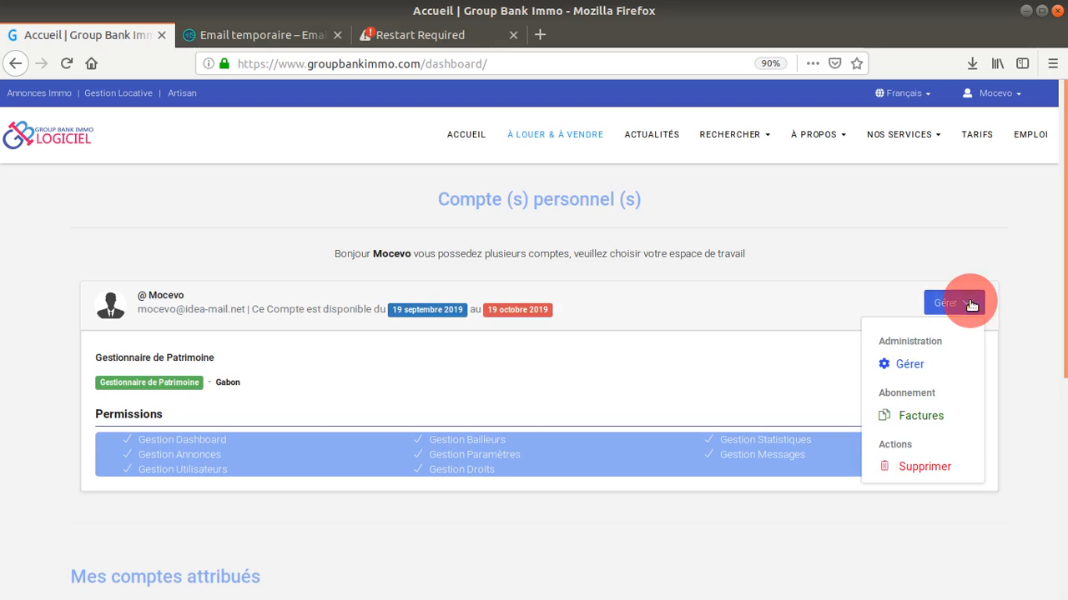
pyautogui.click(918, 362)
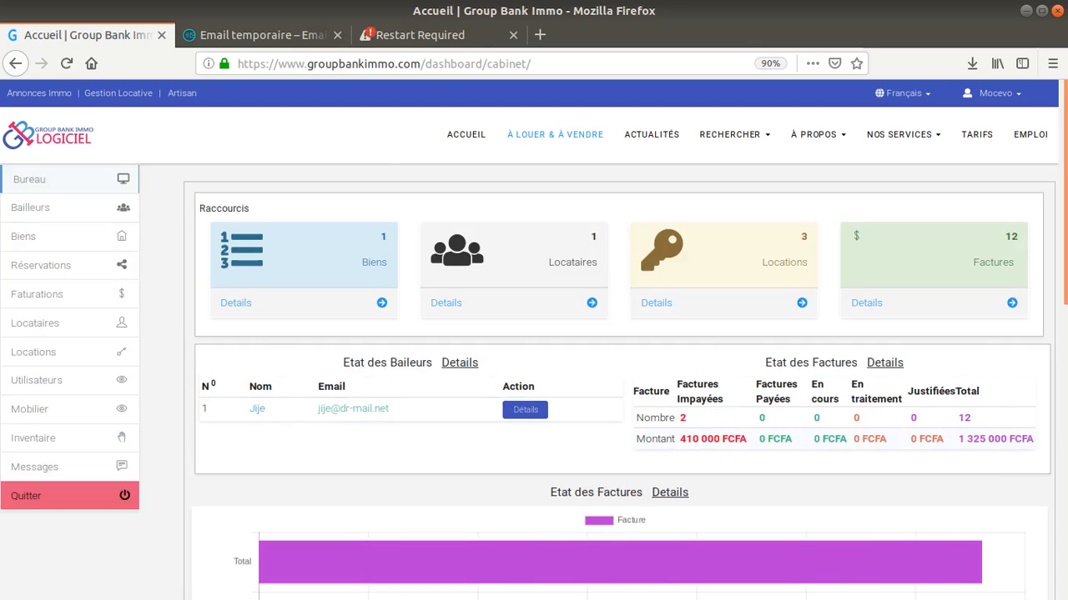
pyautogui.click(67, 236)
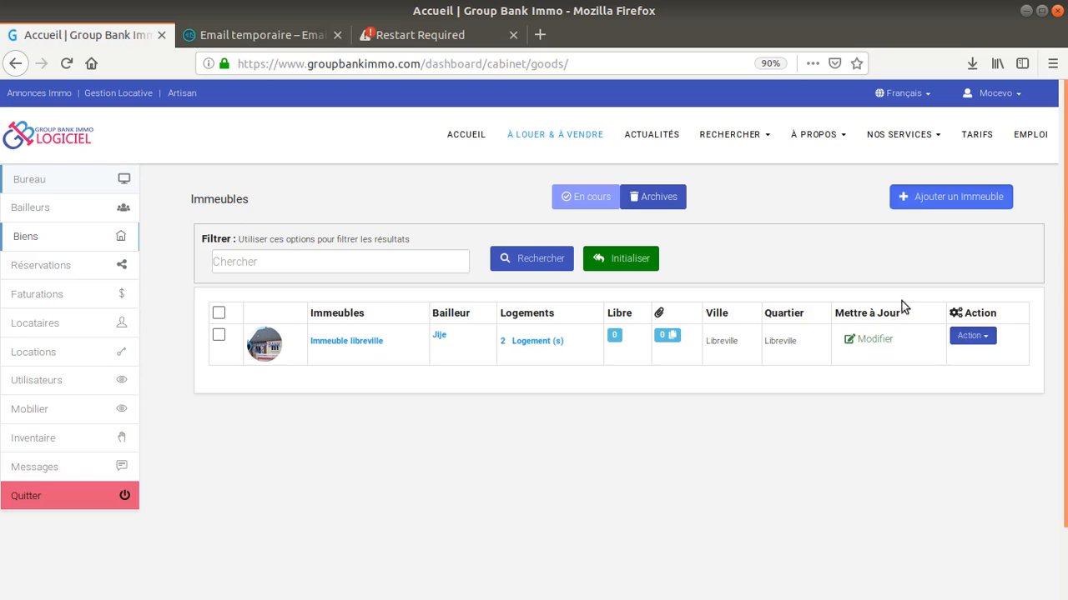
pyautogui.click(977, 208)
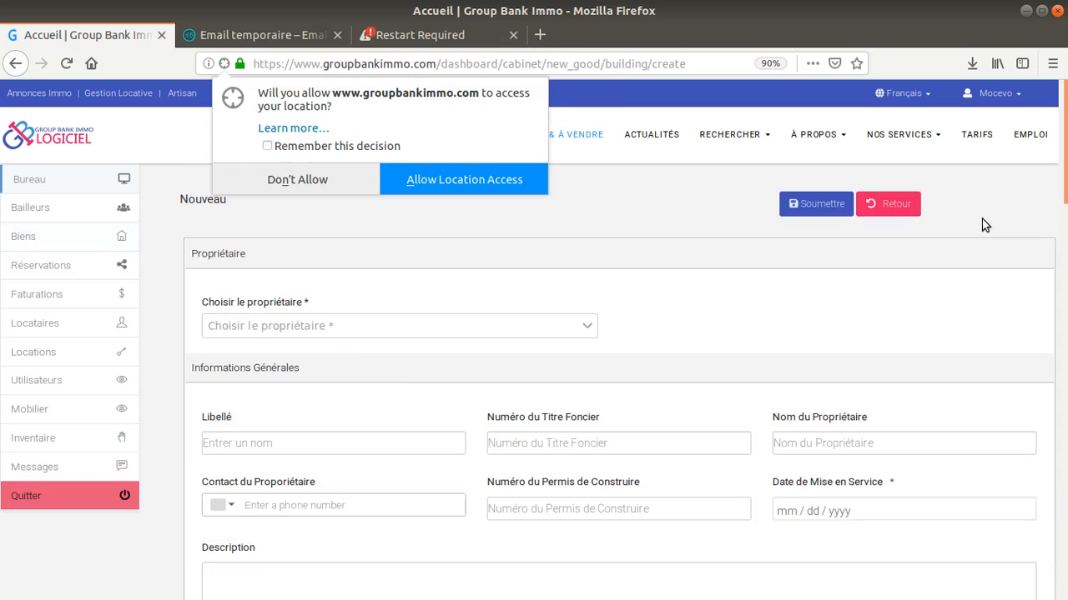
# Step: Allow location access and choose lessor Jije as the building's owner
pyautogui.click(448, 185)
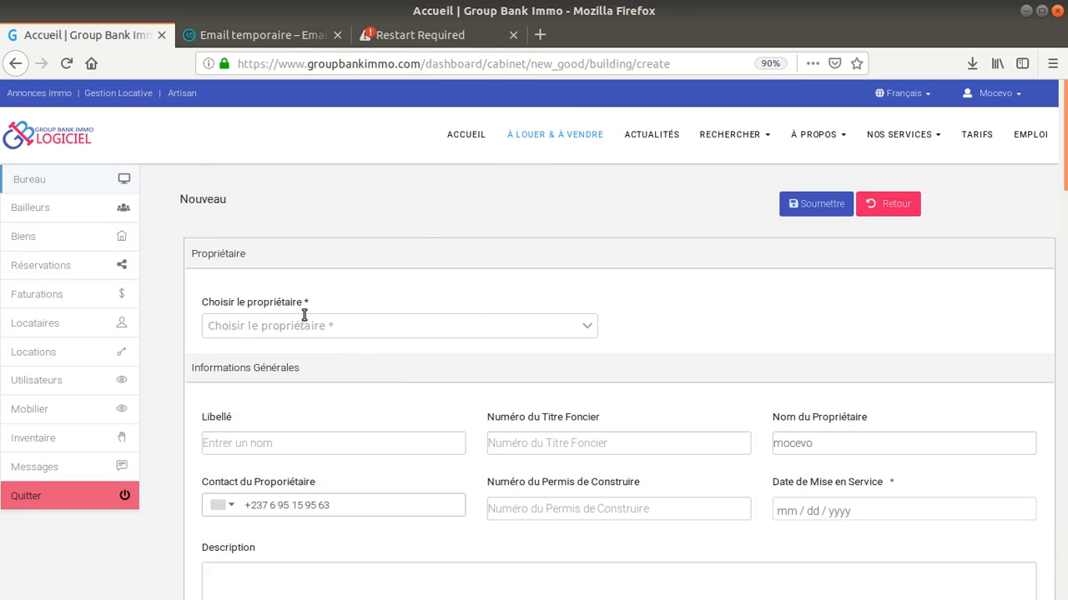
pyautogui.click(594, 327)
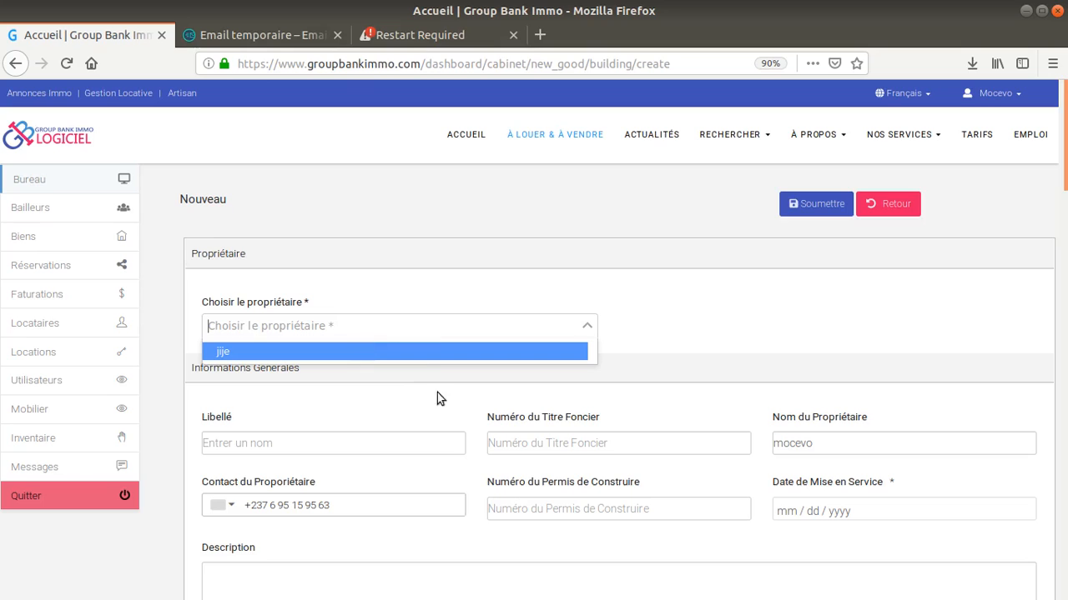
pyautogui.click(479, 351)
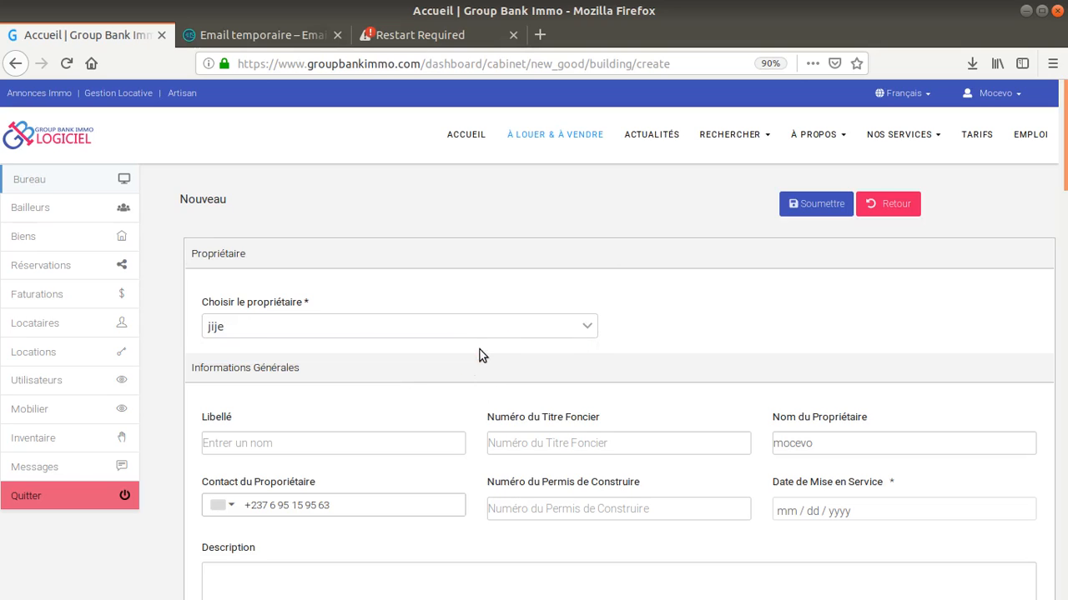
pyautogui.scroll(-3, 432, 372)
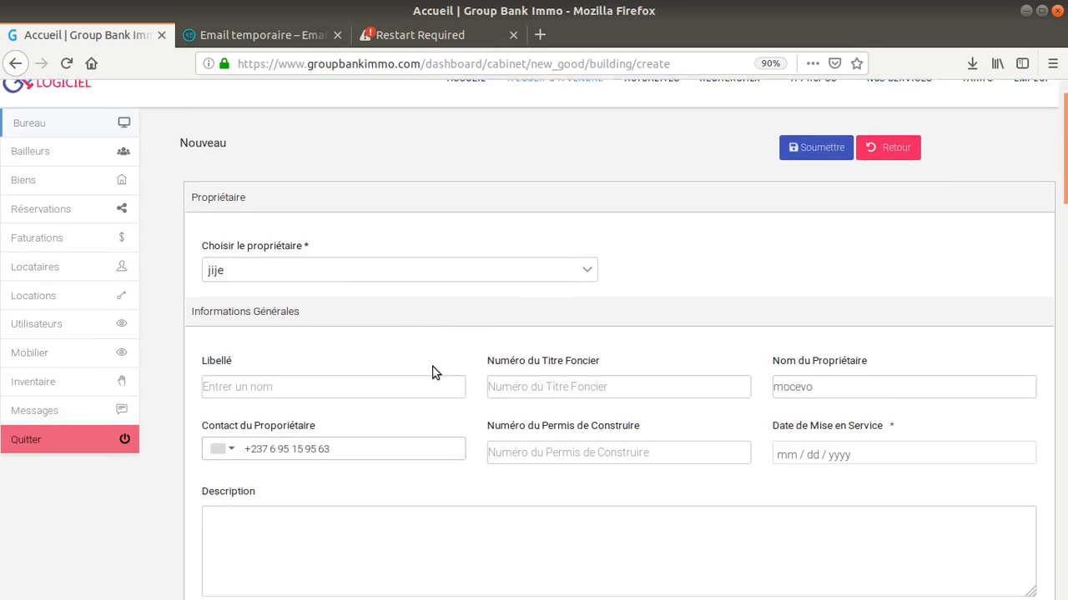
pyautogui.scroll(-10, 450, 373)
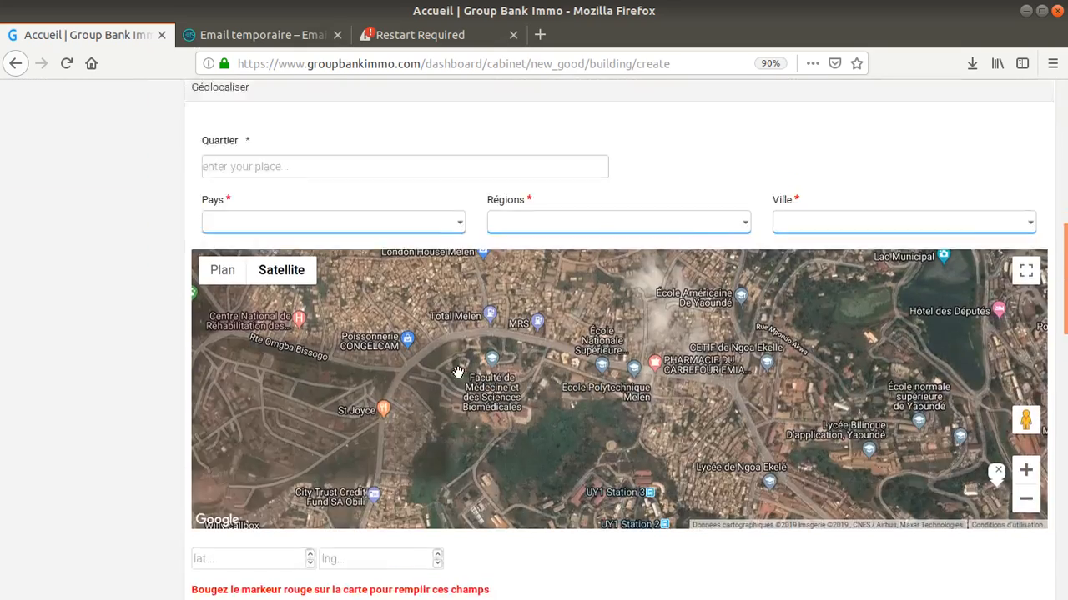
pyautogui.scroll(5, 464, 376)
pyautogui.scroll(7, 457, 373)
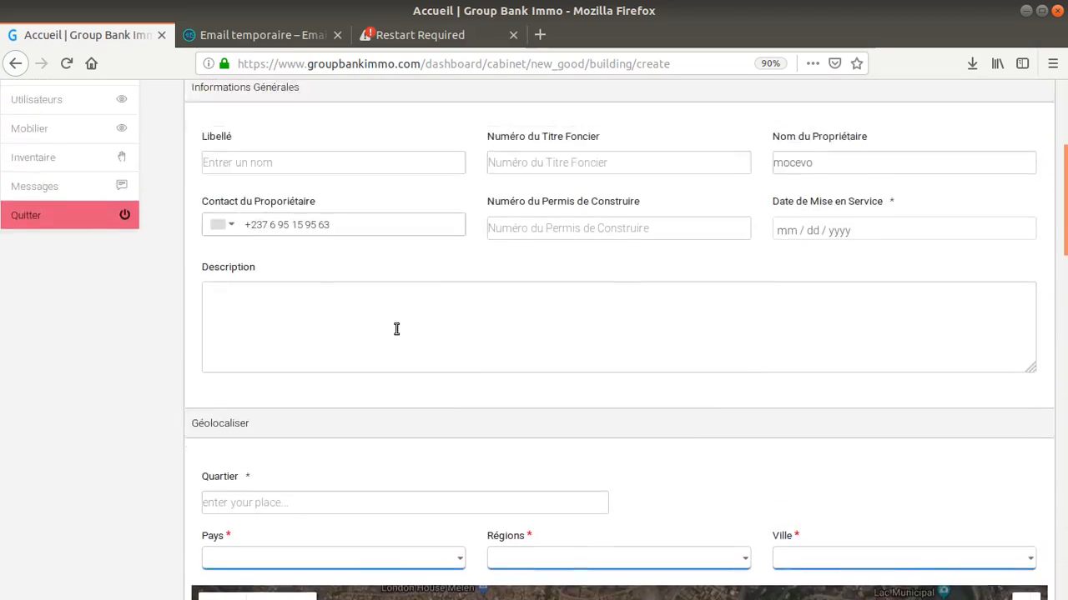
# Step: Enter the building's label, owner contact, and RAS for the land title and permit numbers
pyautogui.click(269, 272)
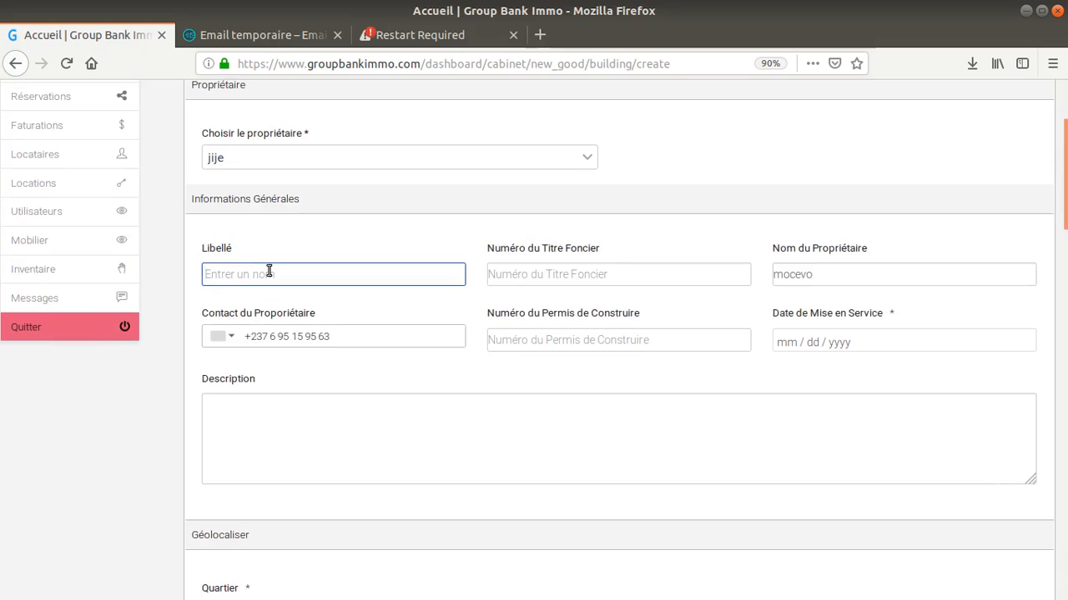
pyautogui.write('I')
pyautogui.press('BackSpace')
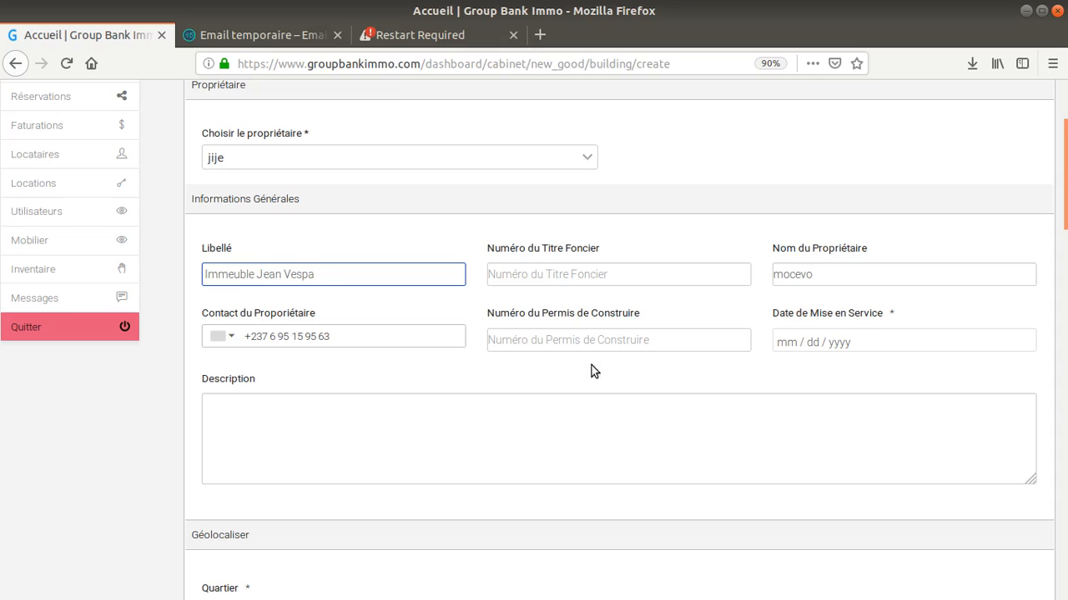
pyautogui.click(650, 280)
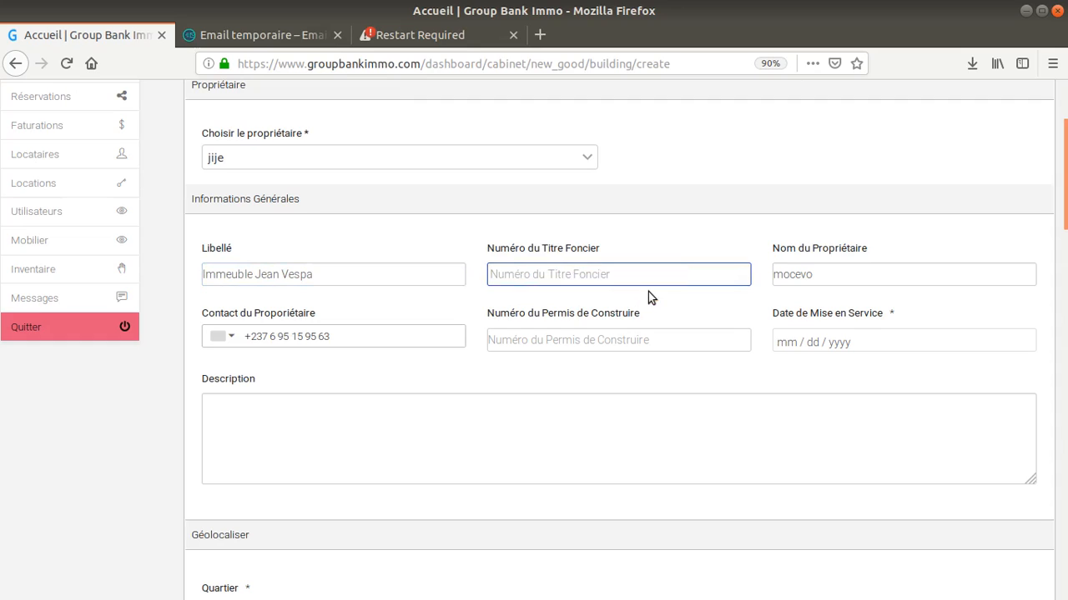
pyautogui.write('RAS')
pyautogui.click(817, 277)
pyautogui.click(513, 342)
pyautogui.write('RAS')
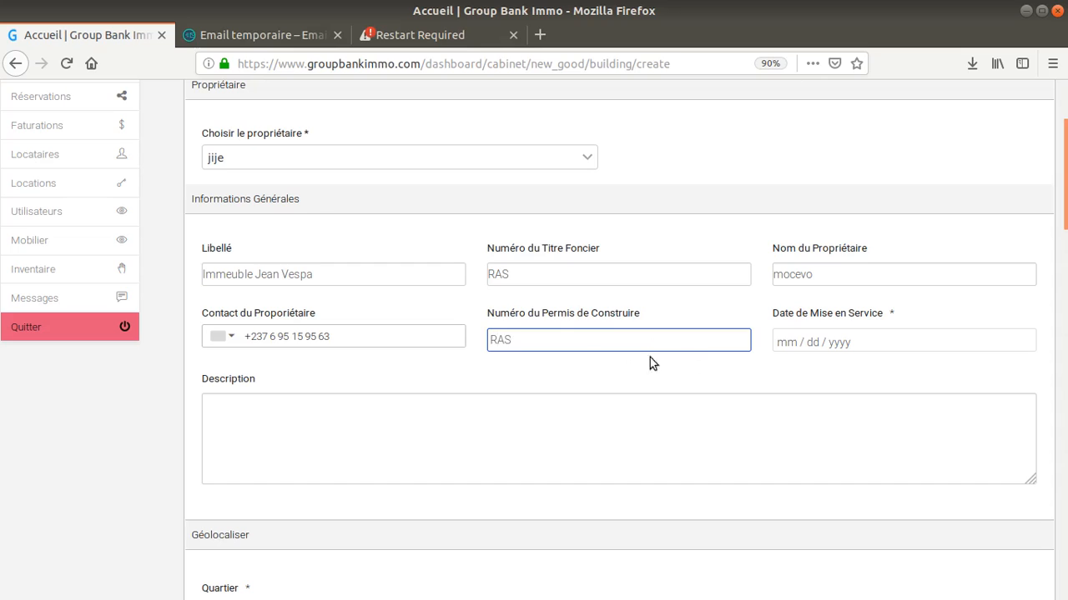
# Step: Set the Date de Mise en Service to 06/28/2017
pyautogui.click(1020, 342)
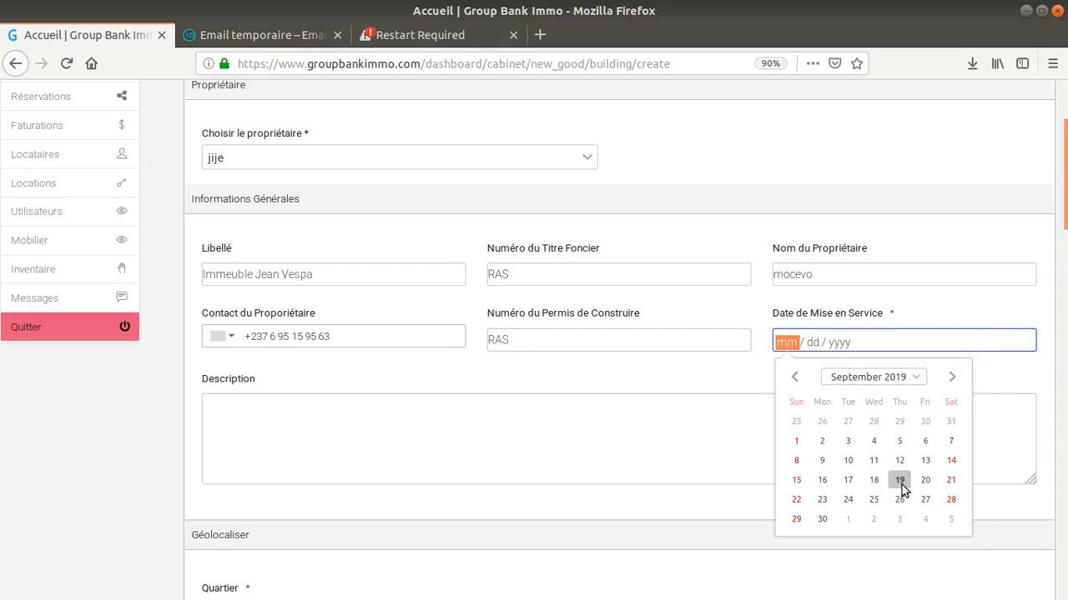
pyautogui.click(864, 378)
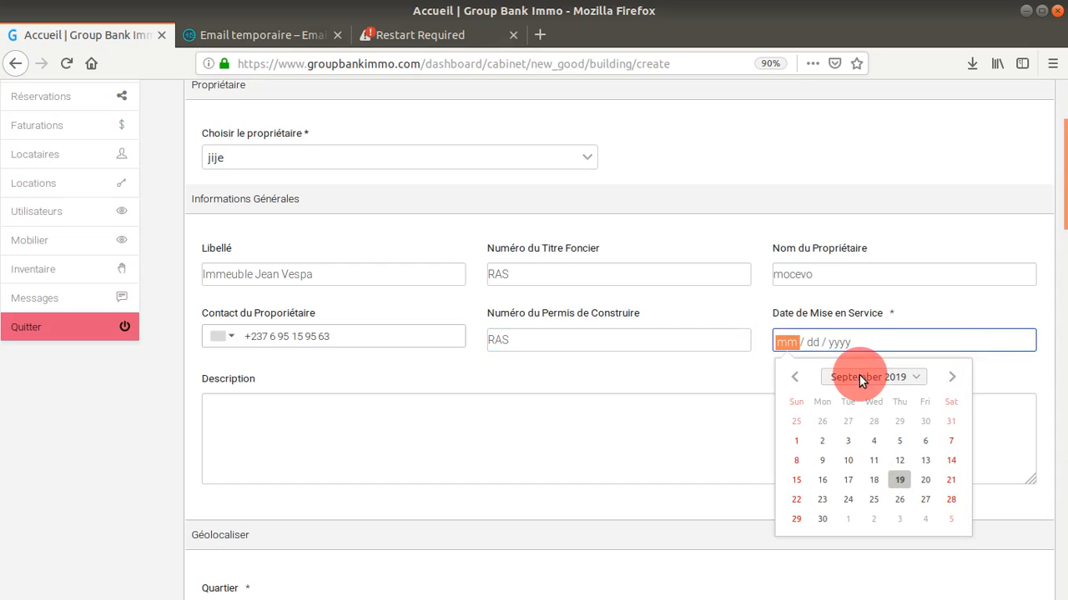
pyautogui.click(848, 414)
pyautogui.click(901, 417)
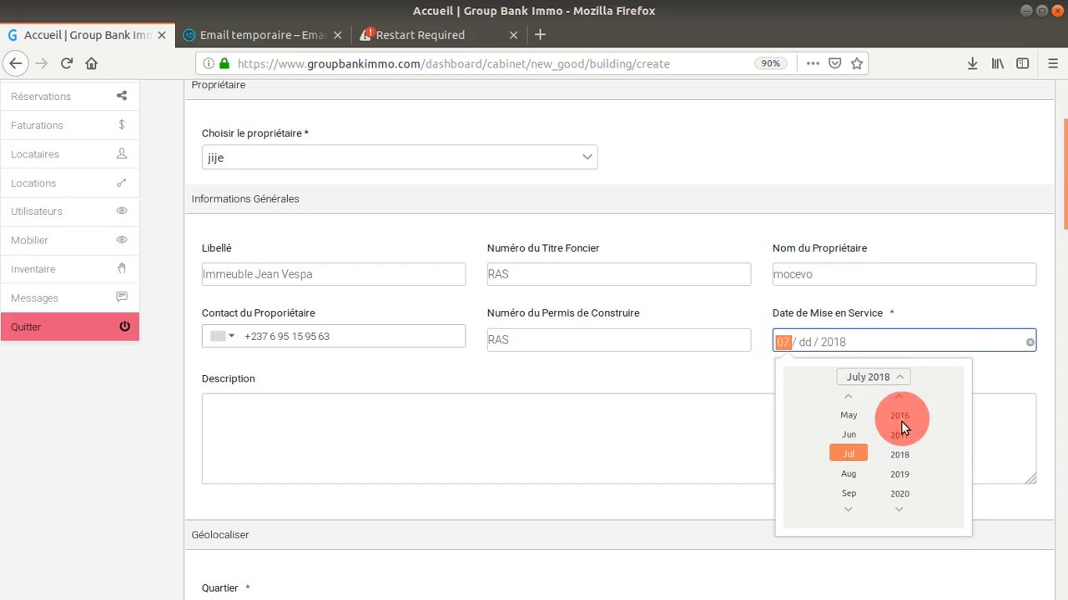
pyautogui.click(886, 377)
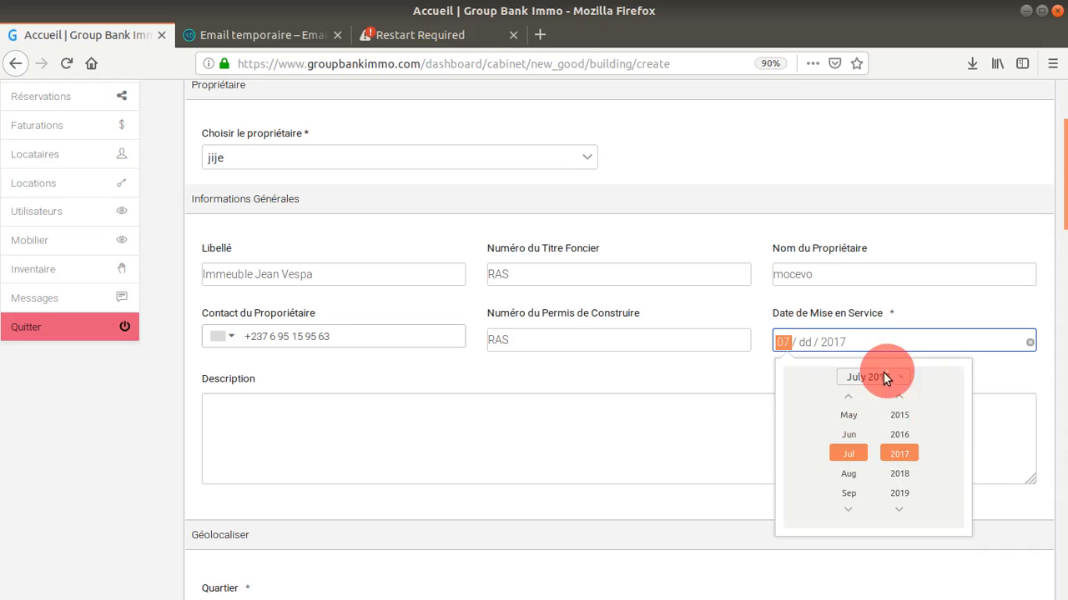
pyautogui.click(872, 418)
pyautogui.click(737, 339)
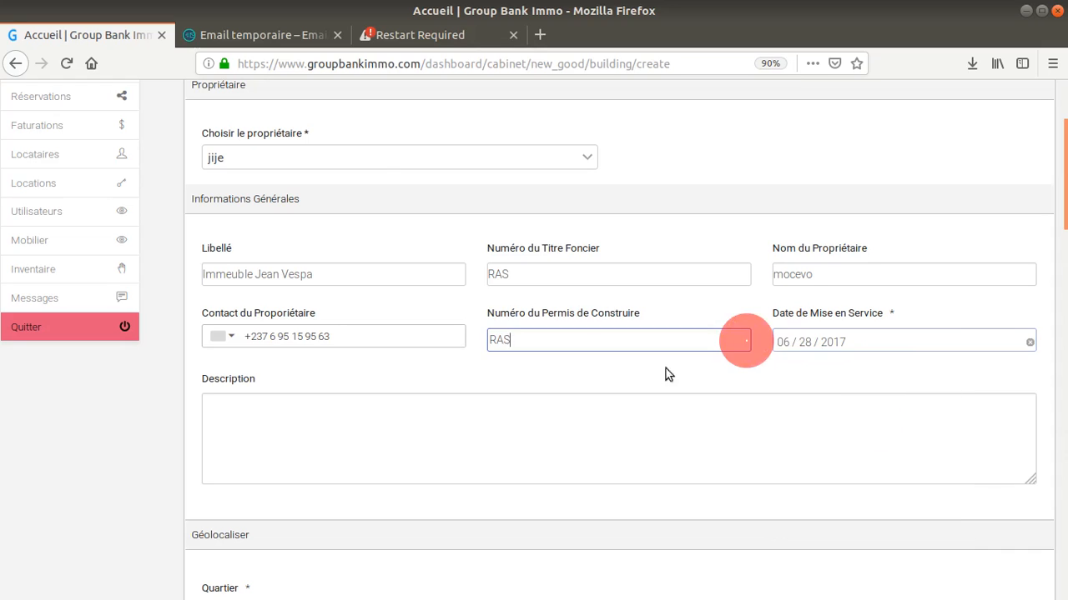
pyautogui.scroll(-2, 400, 367)
pyautogui.click(323, 255)
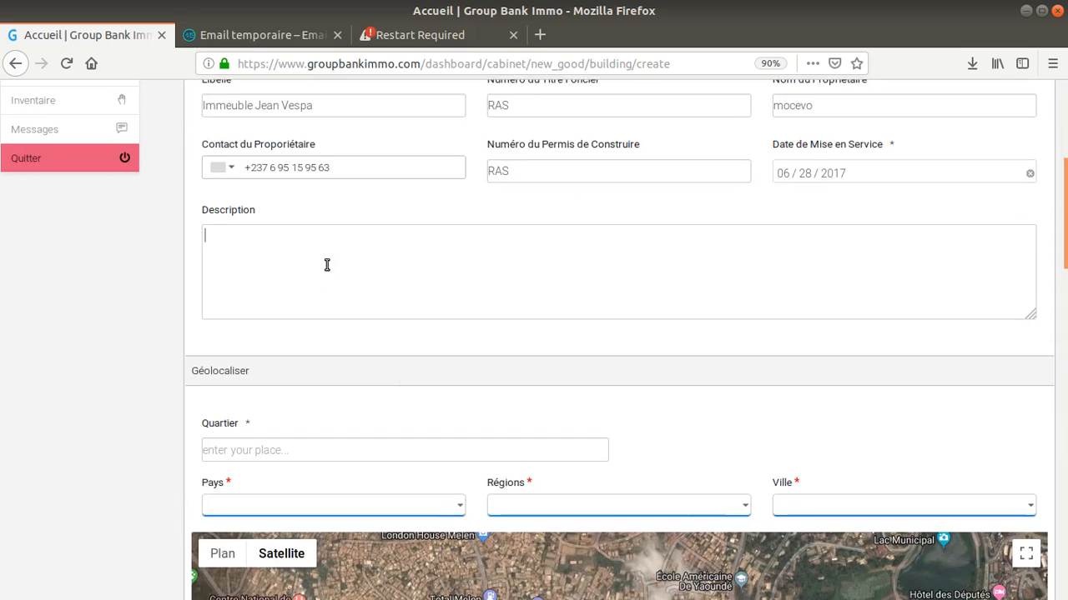
# Step: Describe the building as 'situé dans une région reculée', set Quartier to Libreville, and fill coordinates from the map
pyautogui.write('situé dans une région reculée')
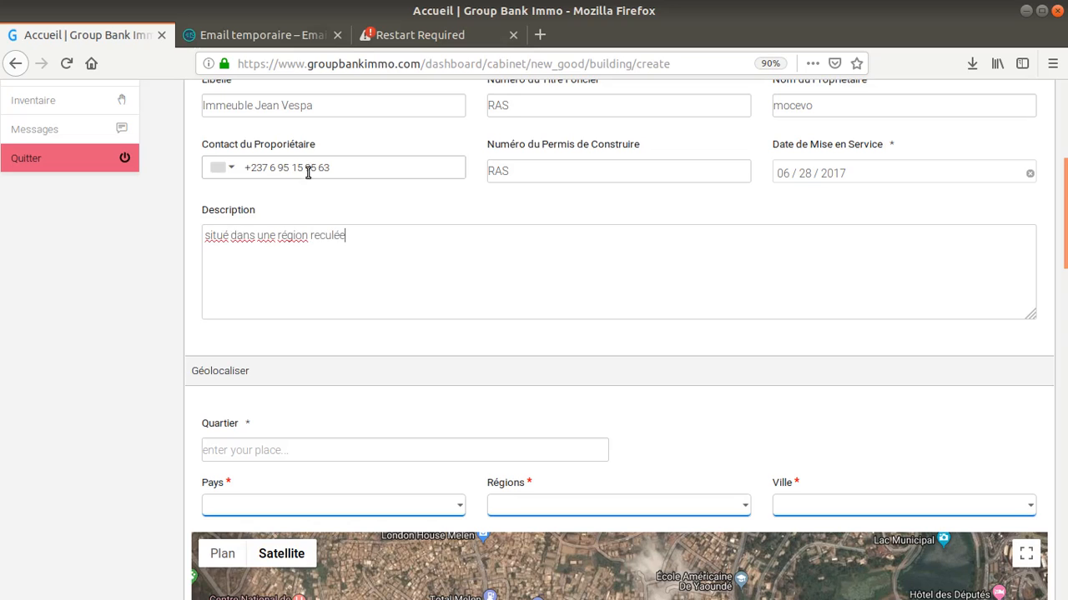
pyautogui.scroll(-5, 392, 292)
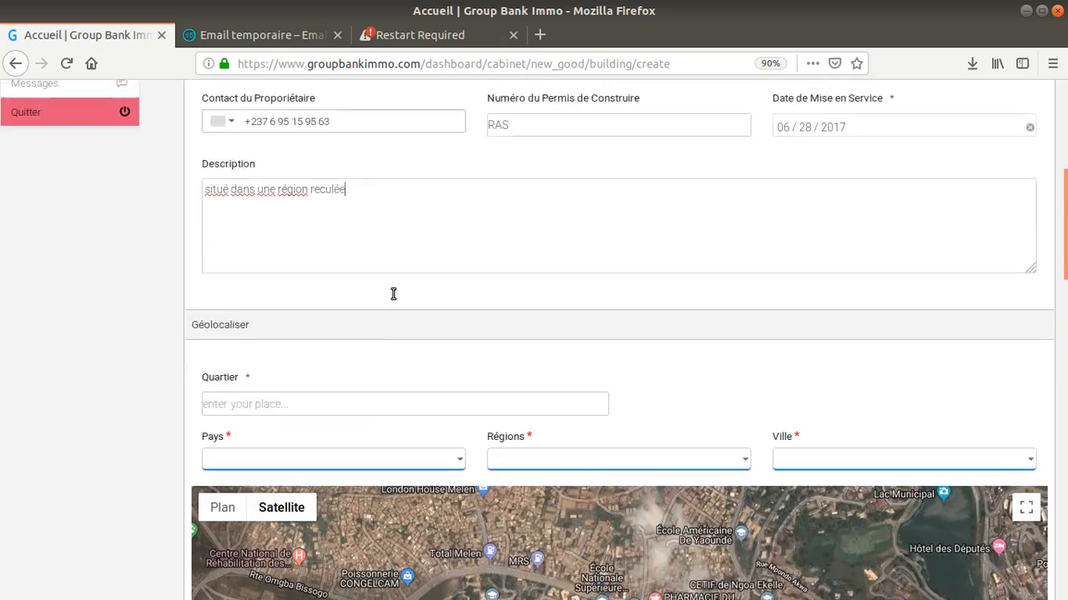
pyautogui.click(341, 237)
pyautogui.write('libreville')
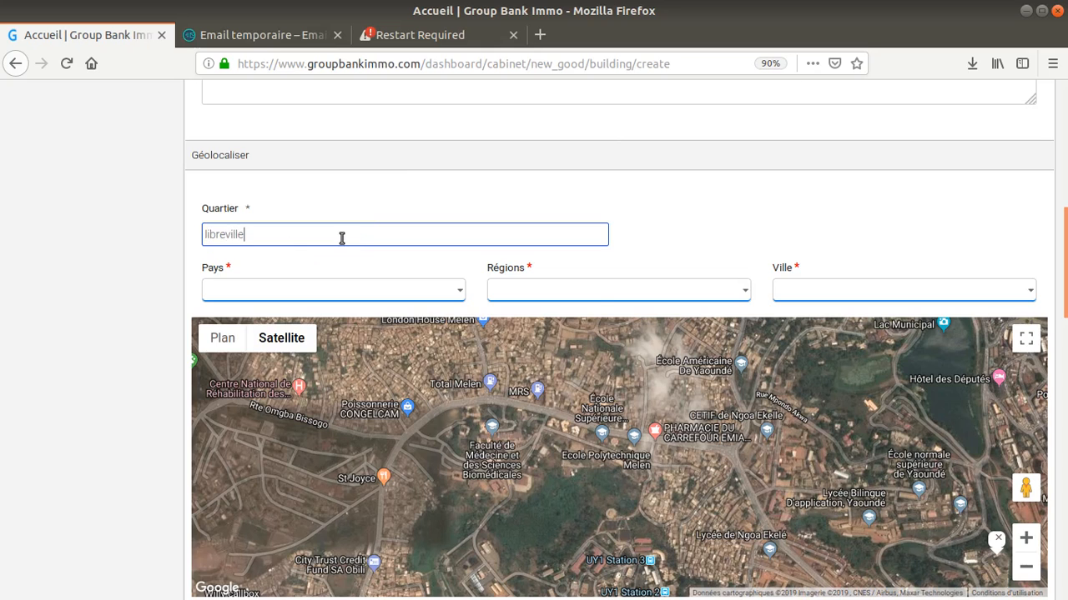
pyautogui.click(281, 262)
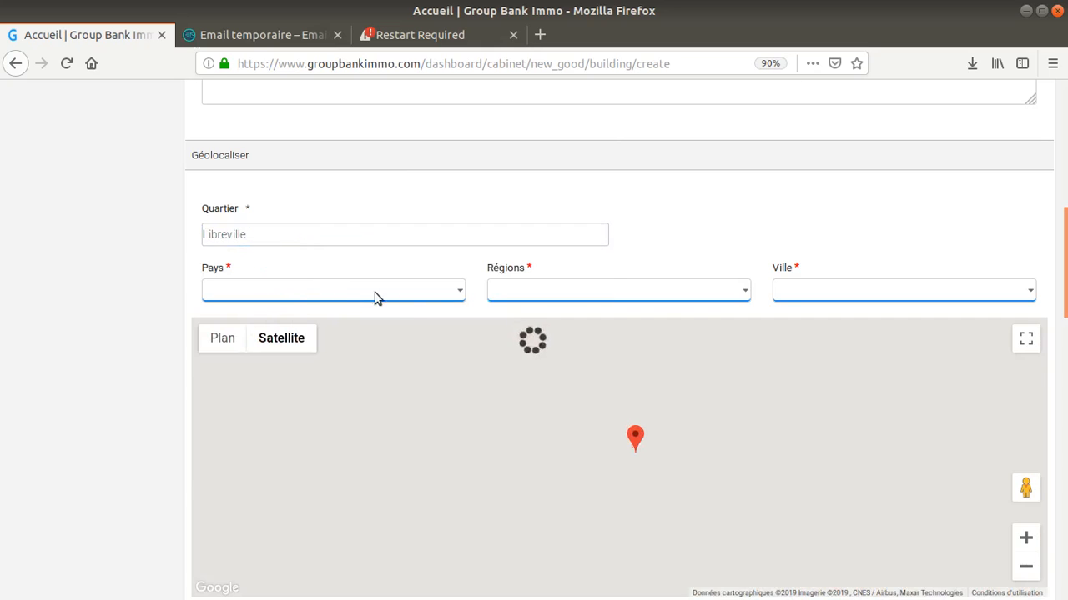
pyautogui.scroll(-5, 648, 233)
pyautogui.click(648, 225)
# Step: Tick nearby places Route, Pharmacie, Marché, Mosqué, Centre ville and Restaurant
pyautogui.scroll(-8, 636, 291)
pyautogui.click(208, 204)
pyautogui.click(207, 241)
pyautogui.click(208, 278)
pyautogui.click(207, 317)
pyautogui.click(208, 334)
pyautogui.click(208, 354)
# Step: Add features Terrasse, Parking, Animaux acceptés, Chaleur, Groupe électrogène, Club de Sport and Terrains de Tennis
pyautogui.click(386, 372)
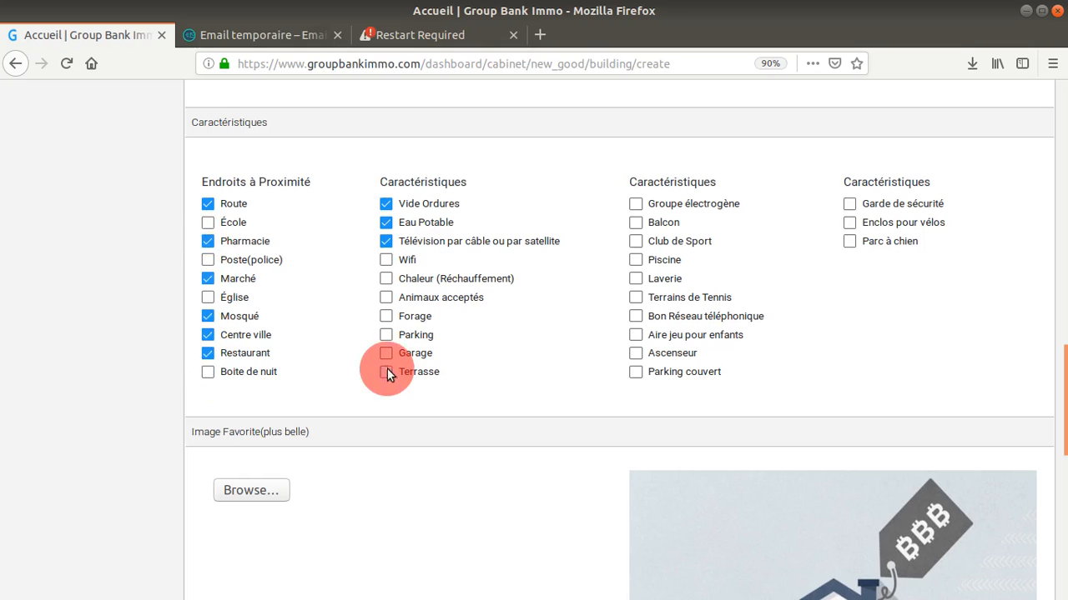
pyautogui.click(386, 335)
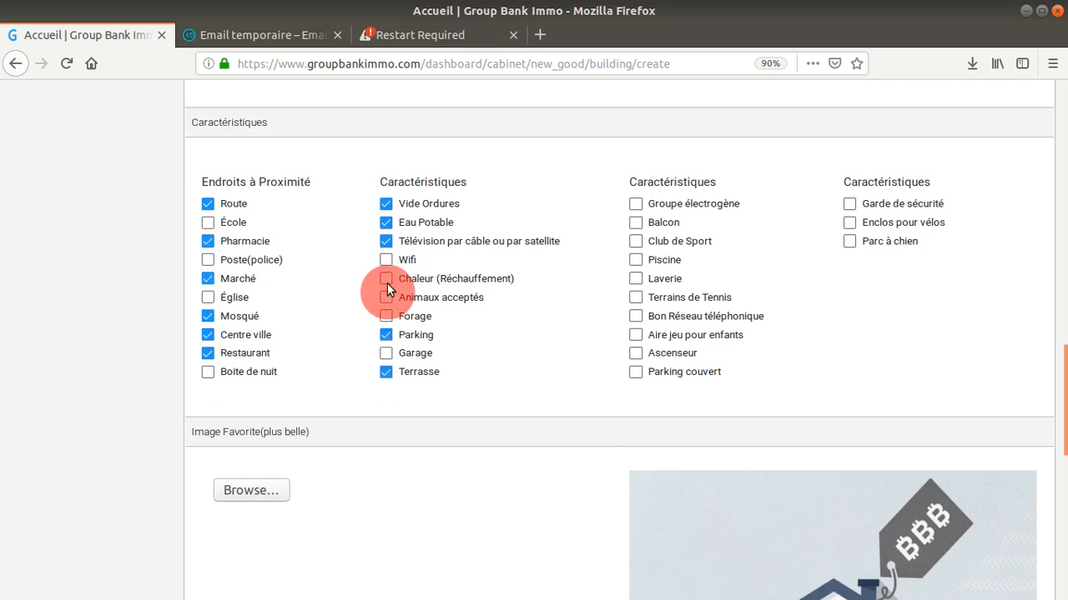
pyautogui.click(385, 297)
pyautogui.click(383, 283)
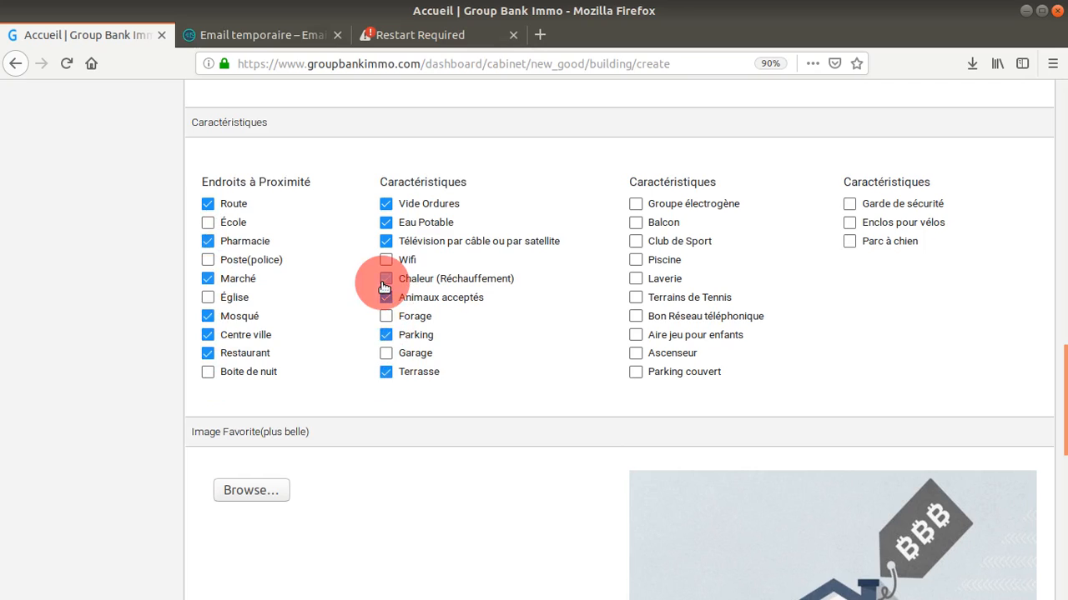
pyautogui.click(635, 204)
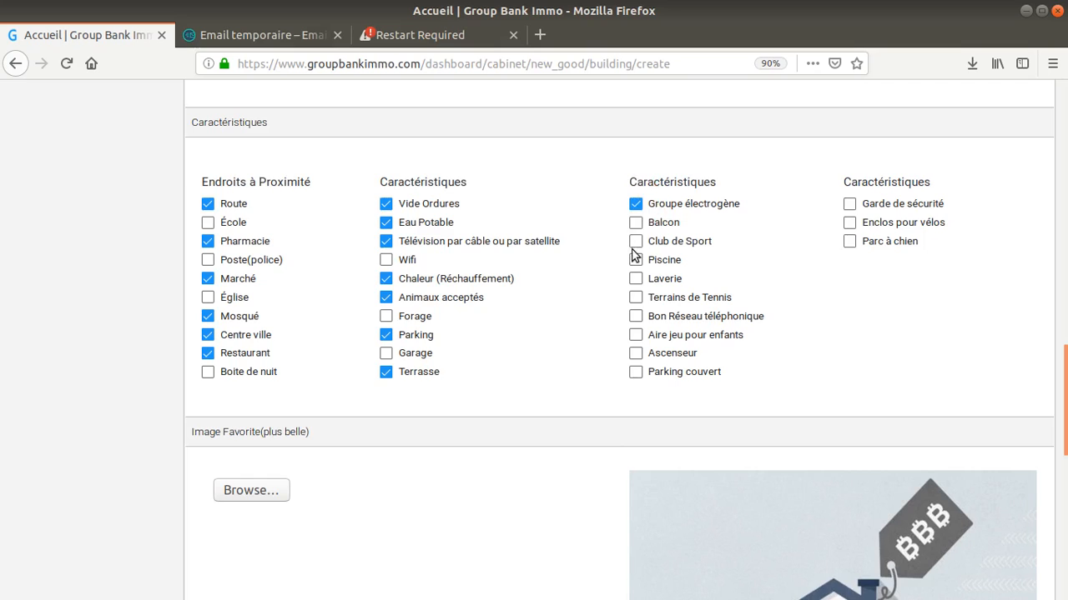
pyautogui.click(632, 249)
pyautogui.click(633, 245)
pyautogui.click(635, 289)
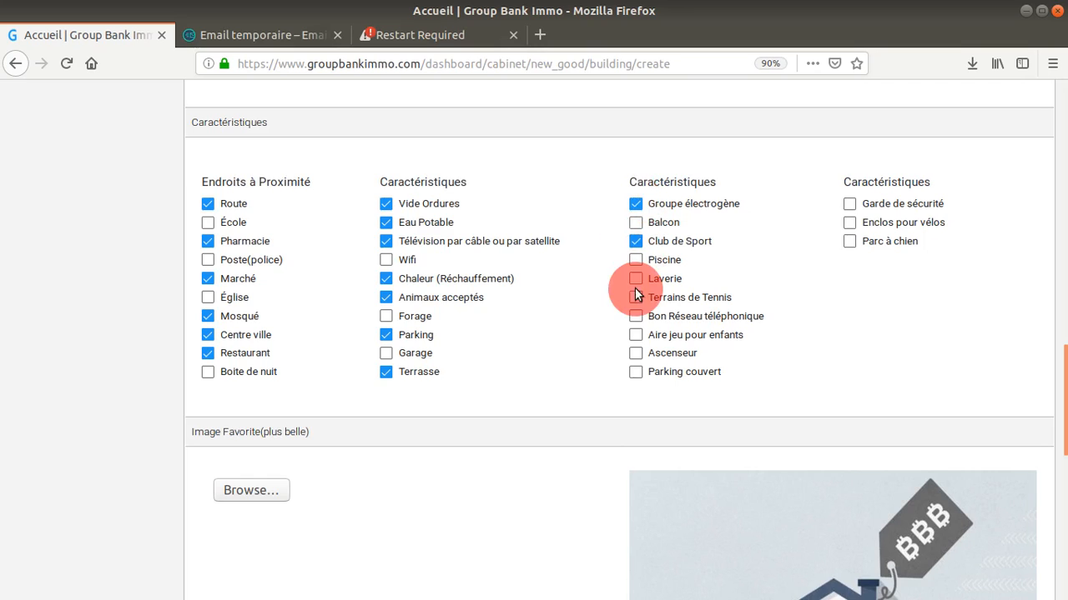
pyautogui.click(635, 296)
# Step: Add Bon Réseau téléphonique, Aire jeu pour enfants, Ascenseur, Parking couvert, Parc à chien and Garde de sécurité
pyautogui.click(636, 316)
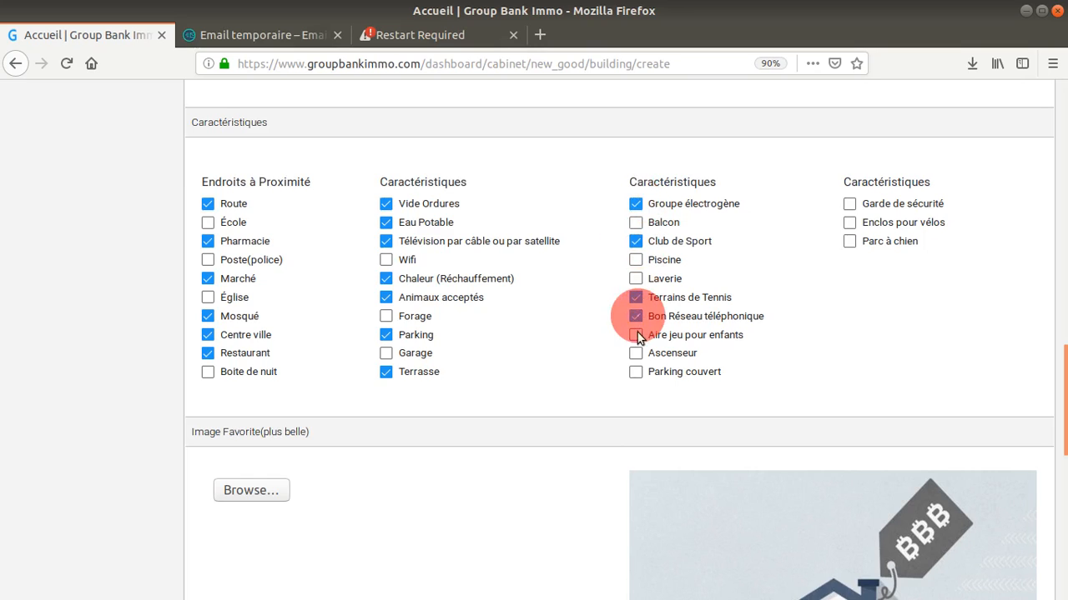
pyautogui.click(636, 335)
pyautogui.click(636, 353)
pyautogui.click(635, 372)
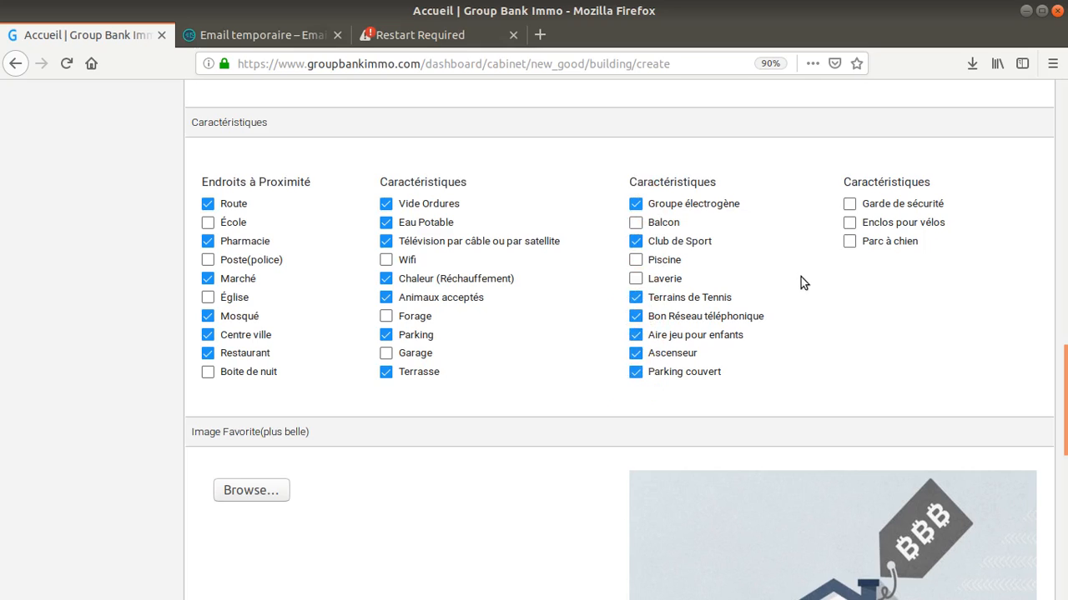
pyautogui.click(849, 241)
pyautogui.click(849, 203)
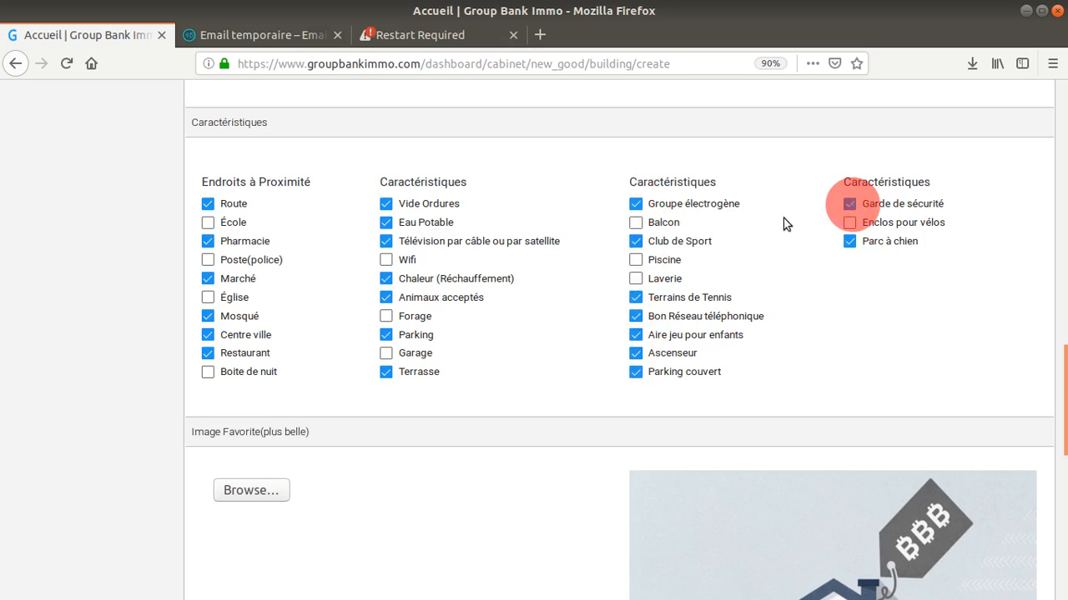
pyautogui.scroll(-5, 500, 267)
pyautogui.click(255, 279)
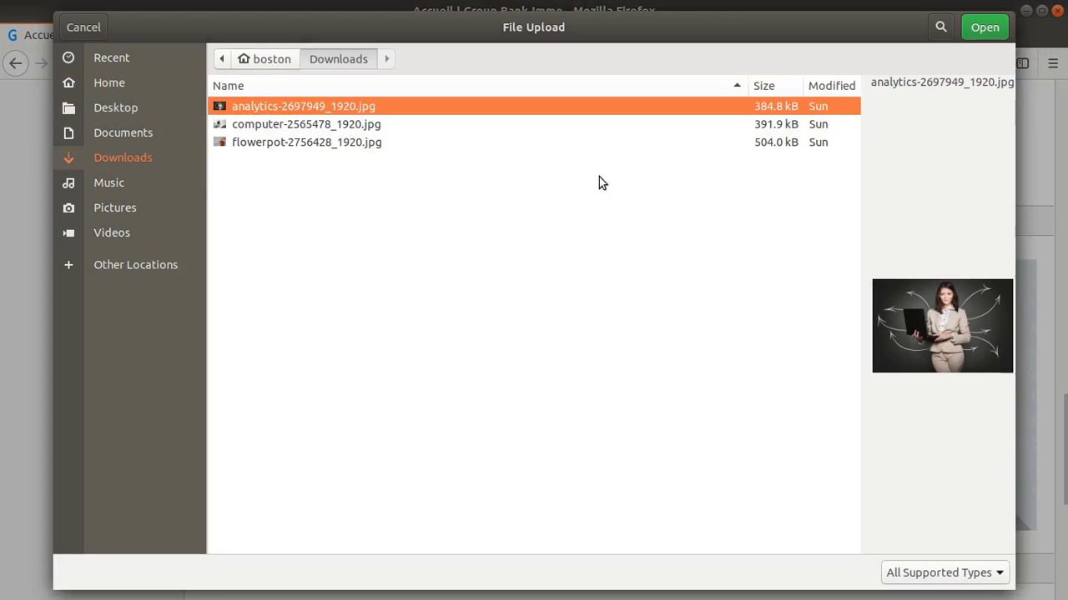
# Step: Set computer-2565478_1920.jpg, the computer desk photo, as the favourite image
pyautogui.click(293, 124)
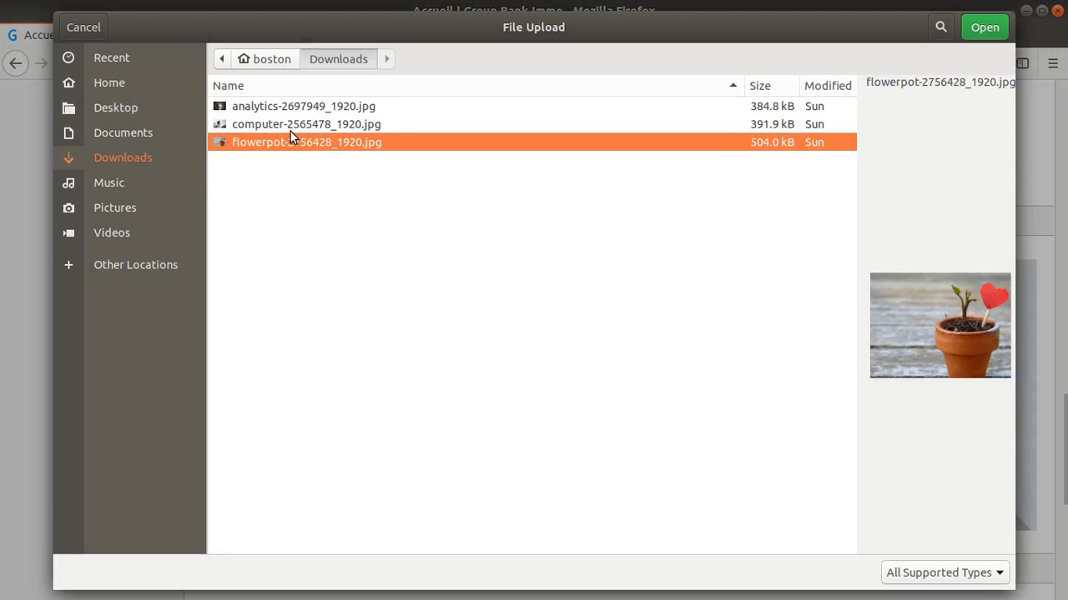
pyautogui.click(295, 121)
pyautogui.write('ez')
pyautogui.click(259, 121)
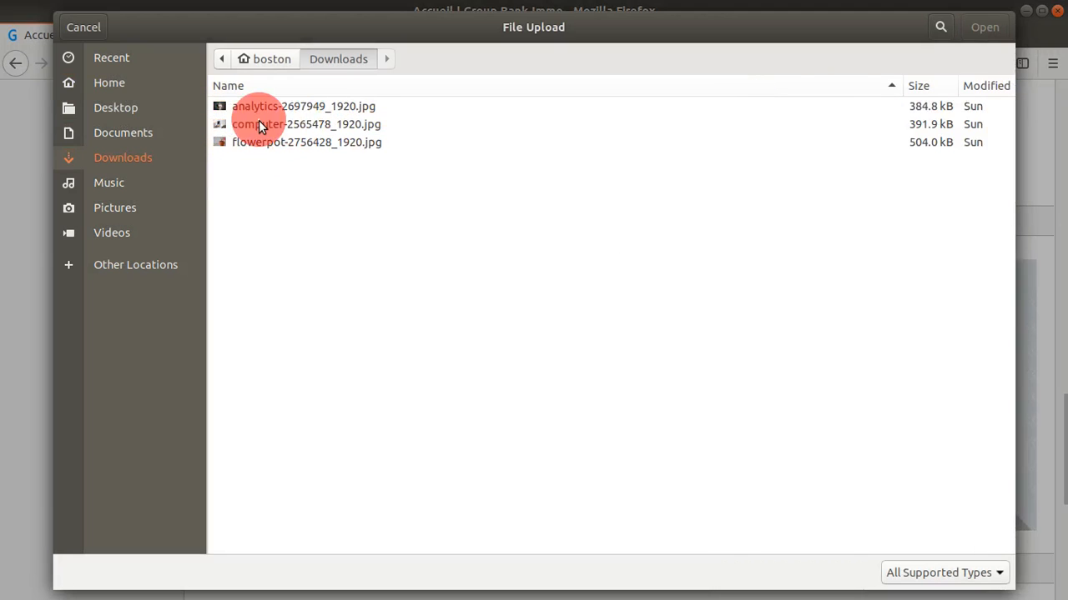
pyautogui.click(259, 121)
pyautogui.click(984, 28)
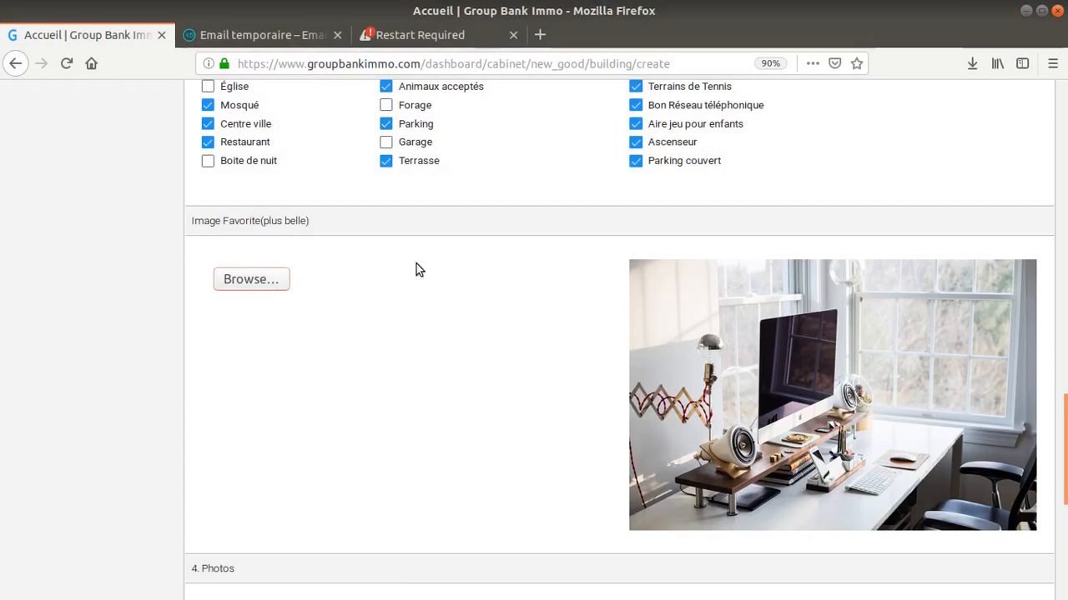
# Step: Attach three house photos from the Pictures folder under Photos
pyautogui.scroll(-5, 414, 298)
pyautogui.click(239, 210)
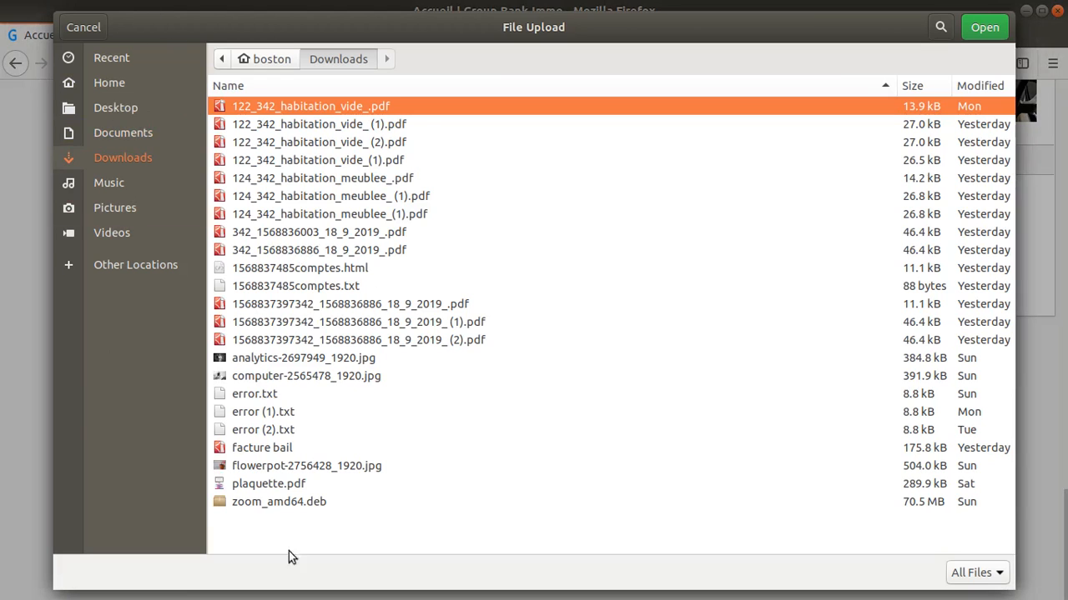
pyautogui.click(109, 170)
pyautogui.click(110, 182)
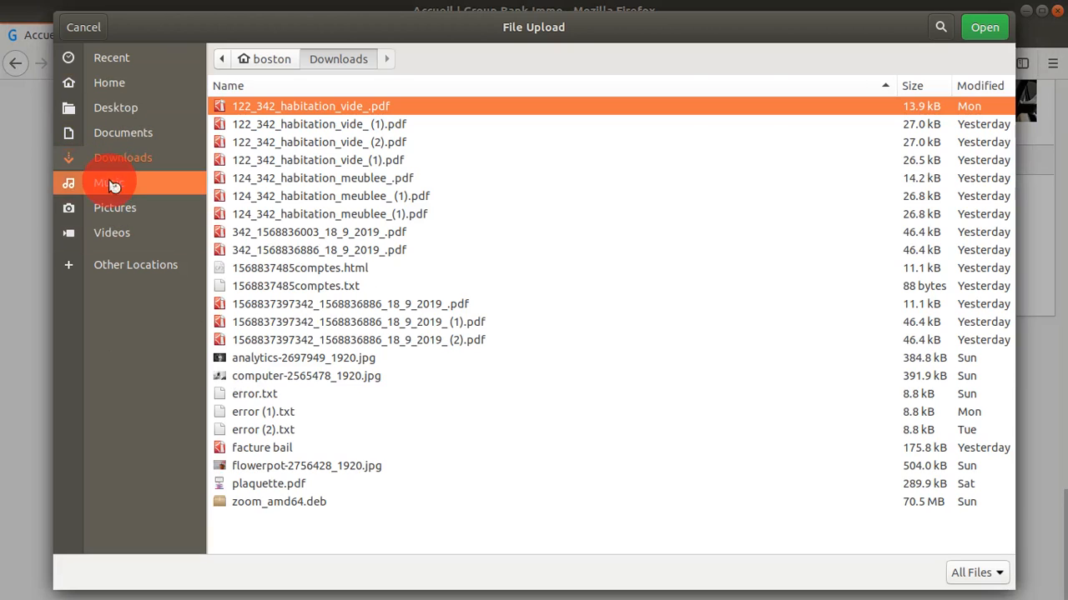
pyautogui.click(120, 206)
pyautogui.moveTo(297, 201); pyautogui.dragTo(253, 125)
pyautogui.click(968, 28)
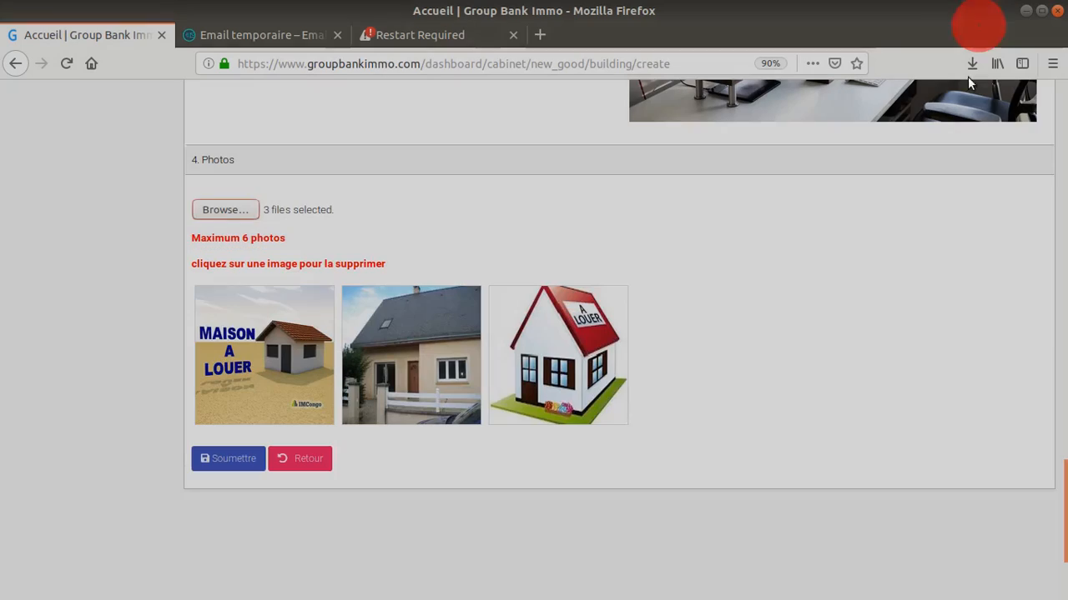
pyautogui.scroll(-4, 305, 553)
# Step: Submit the new building form and confirm Immeuble Jean Vespa is listed in Libreville
pyautogui.click(234, 284)
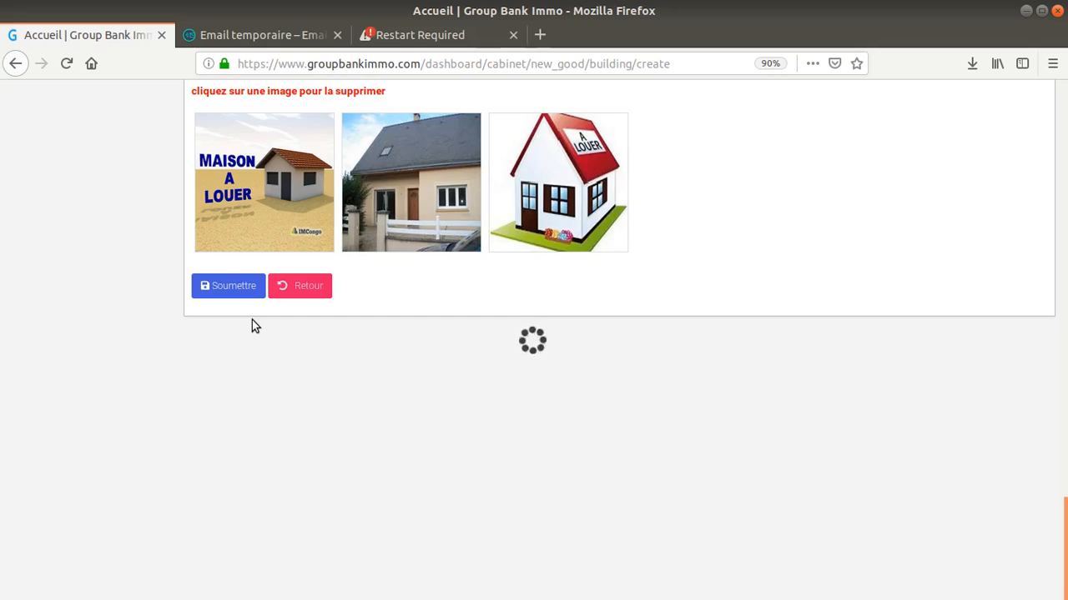
pyautogui.scroll(9, 253, 322)
pyautogui.scroll(12, 255, 330)
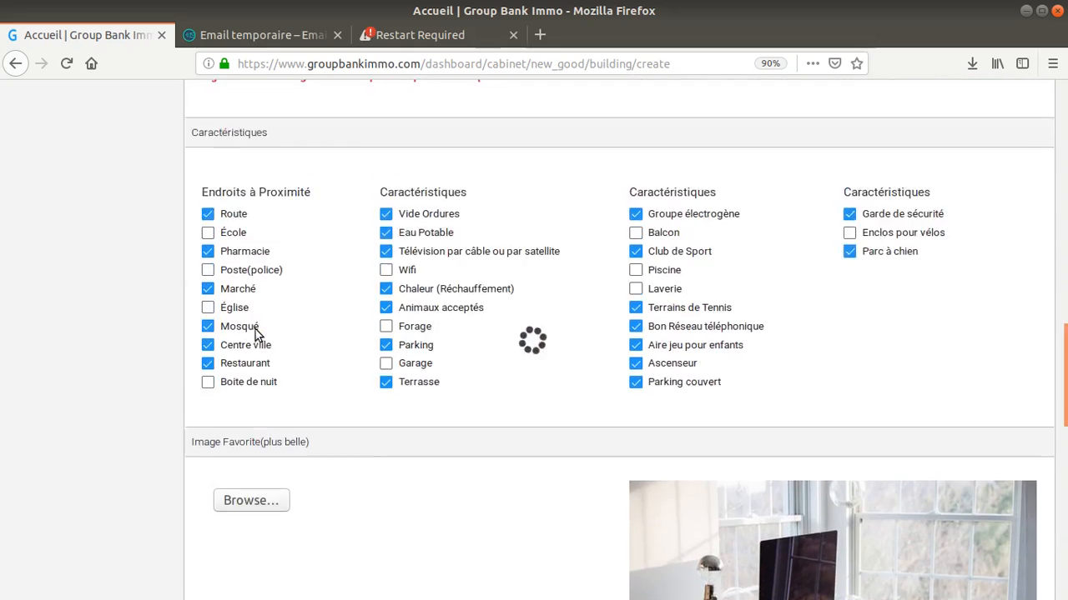
pyautogui.scroll(6, 256, 338)
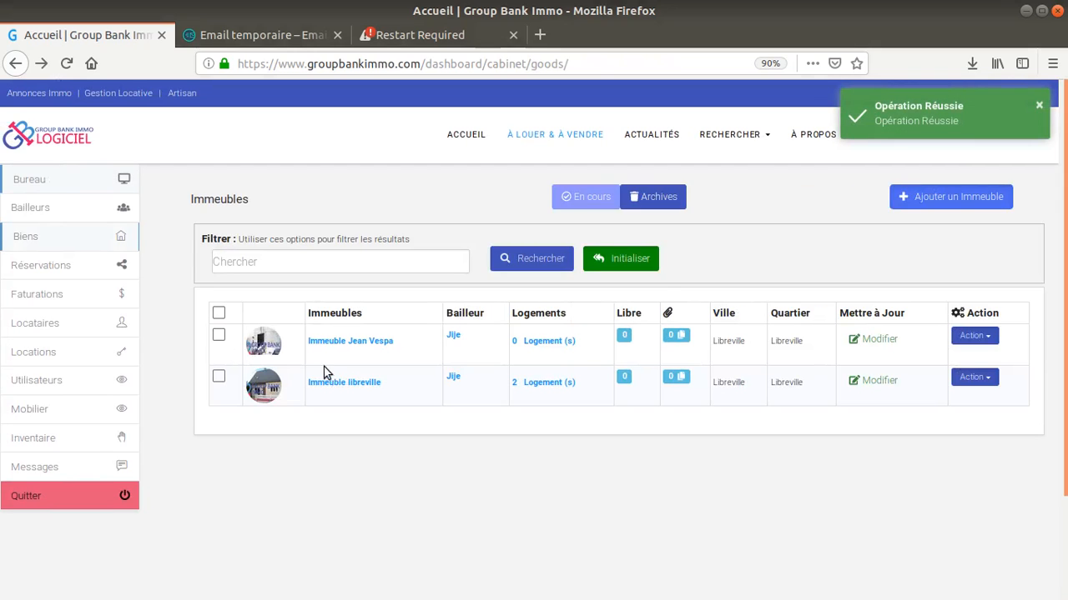
pyautogui.moveTo(320, 342); pyautogui.dragTo(441, 343)
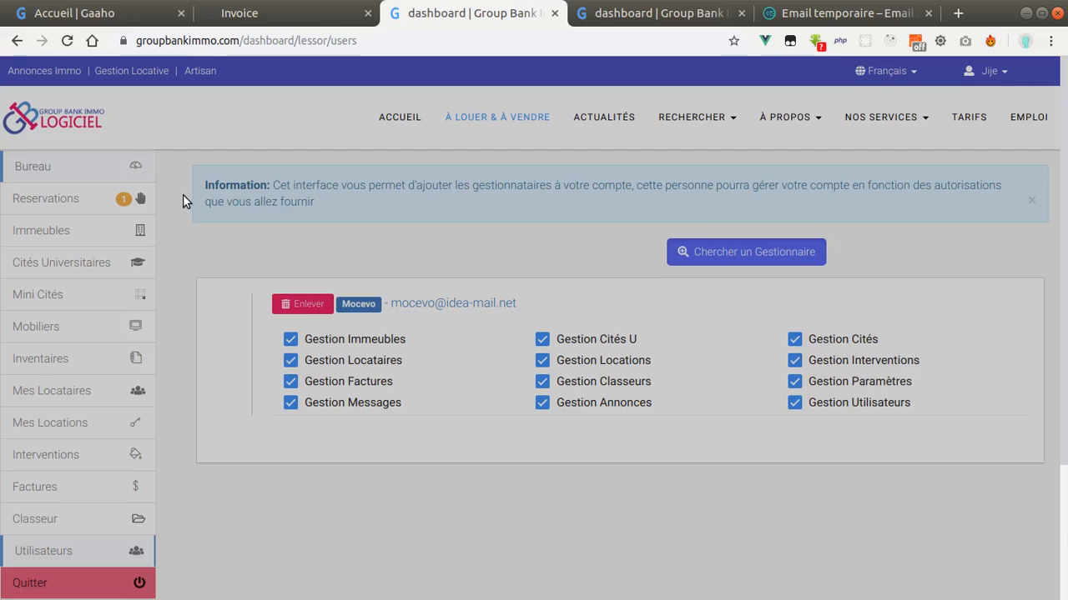
# Step: In the lessor Jije's dashboard, show the Immeubles list from the sidebar
pyautogui.click(70, 230)
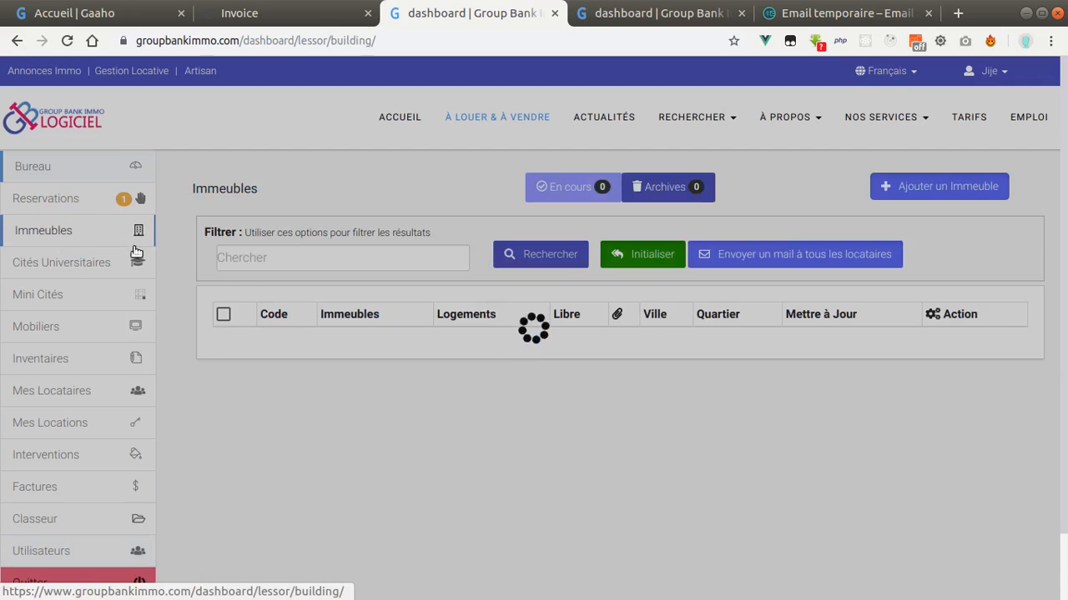